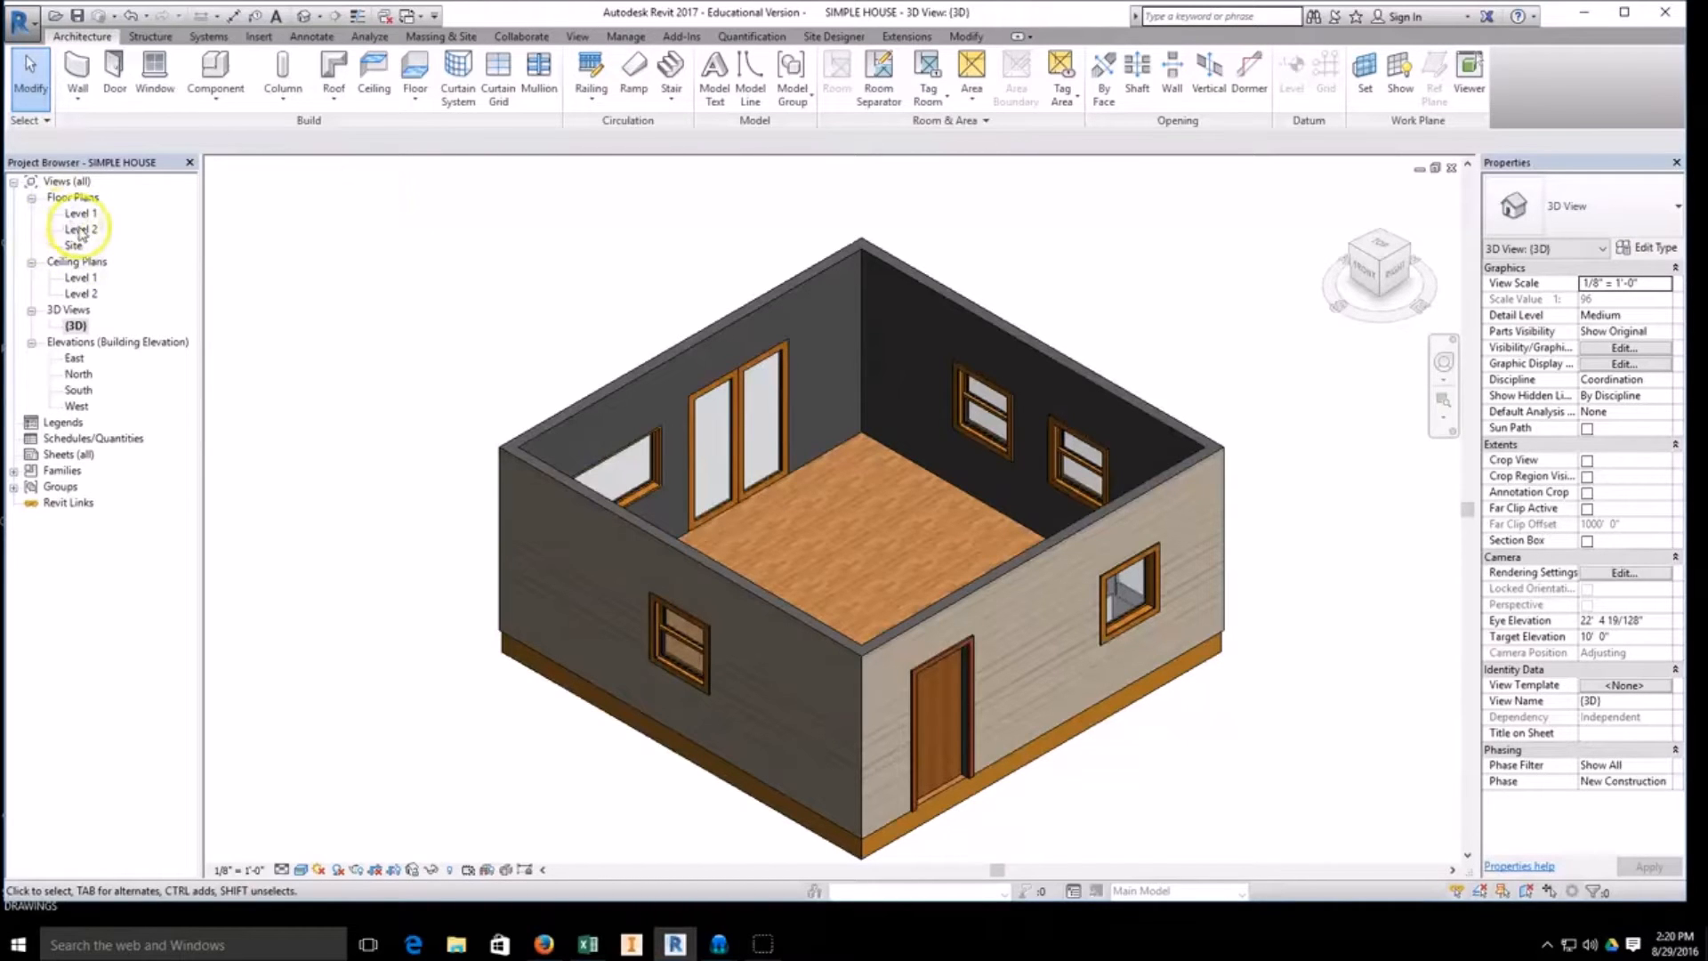
# Step: Check level heights in the East elevation, then switch to the Level 2 floor plan
pyautogui.doubleClick(73, 357)
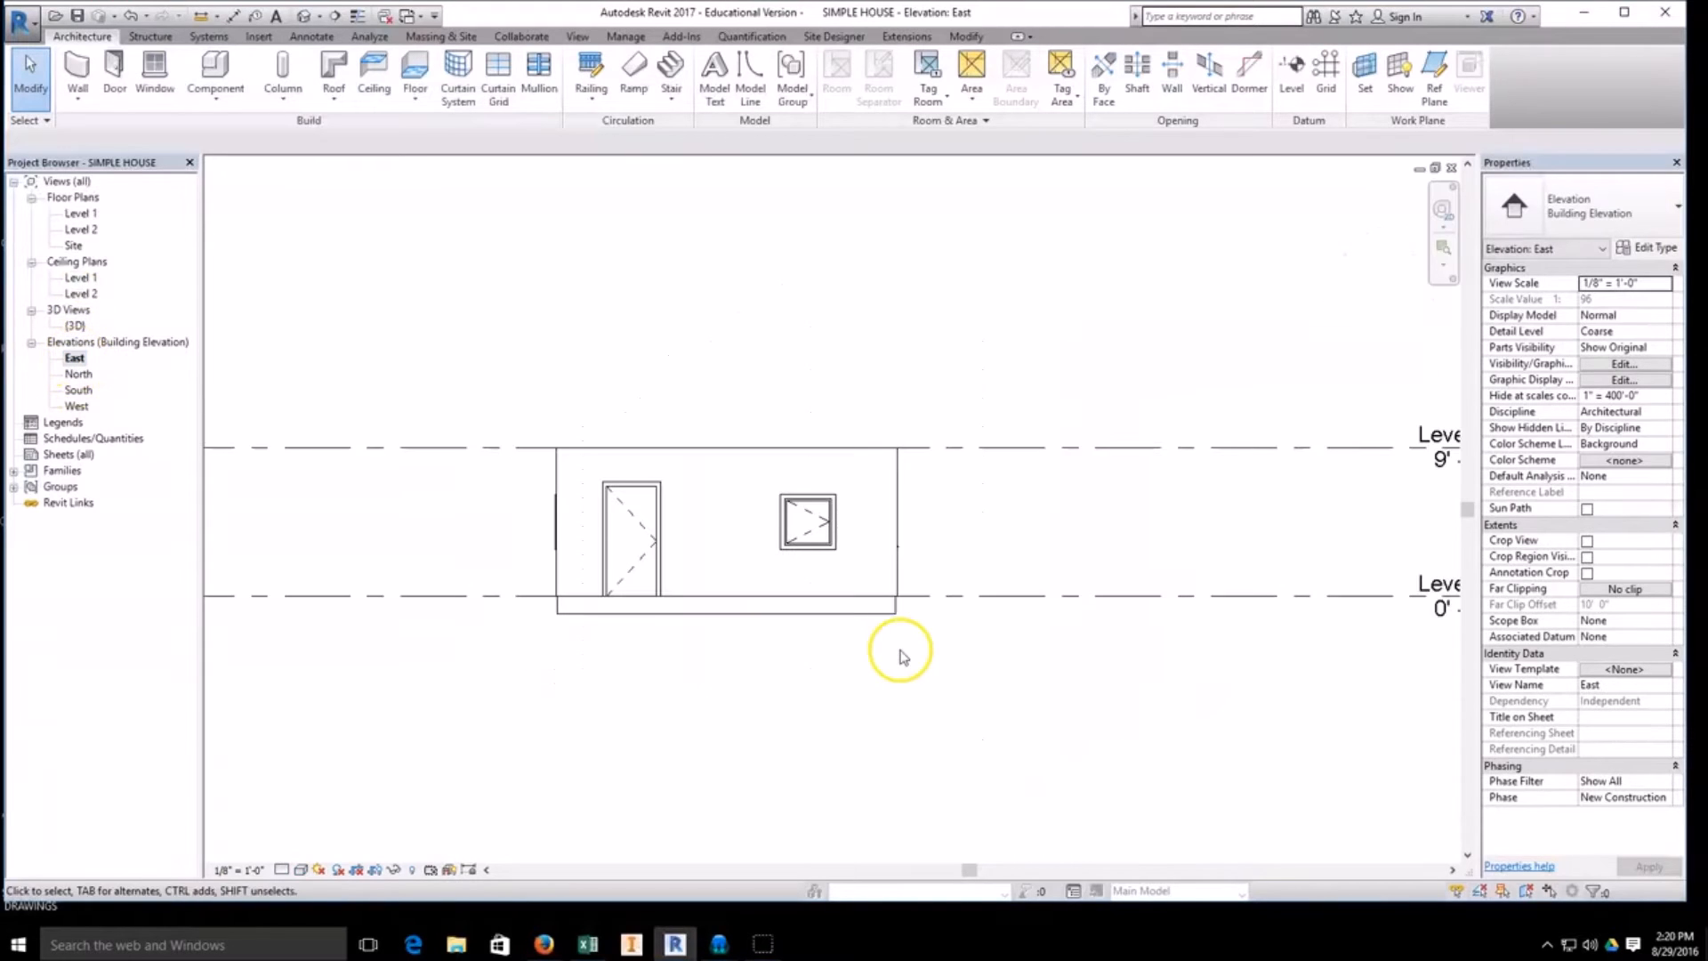
pyautogui.moveTo(1049, 489); pyautogui.dragTo(953, 560, button='middle')
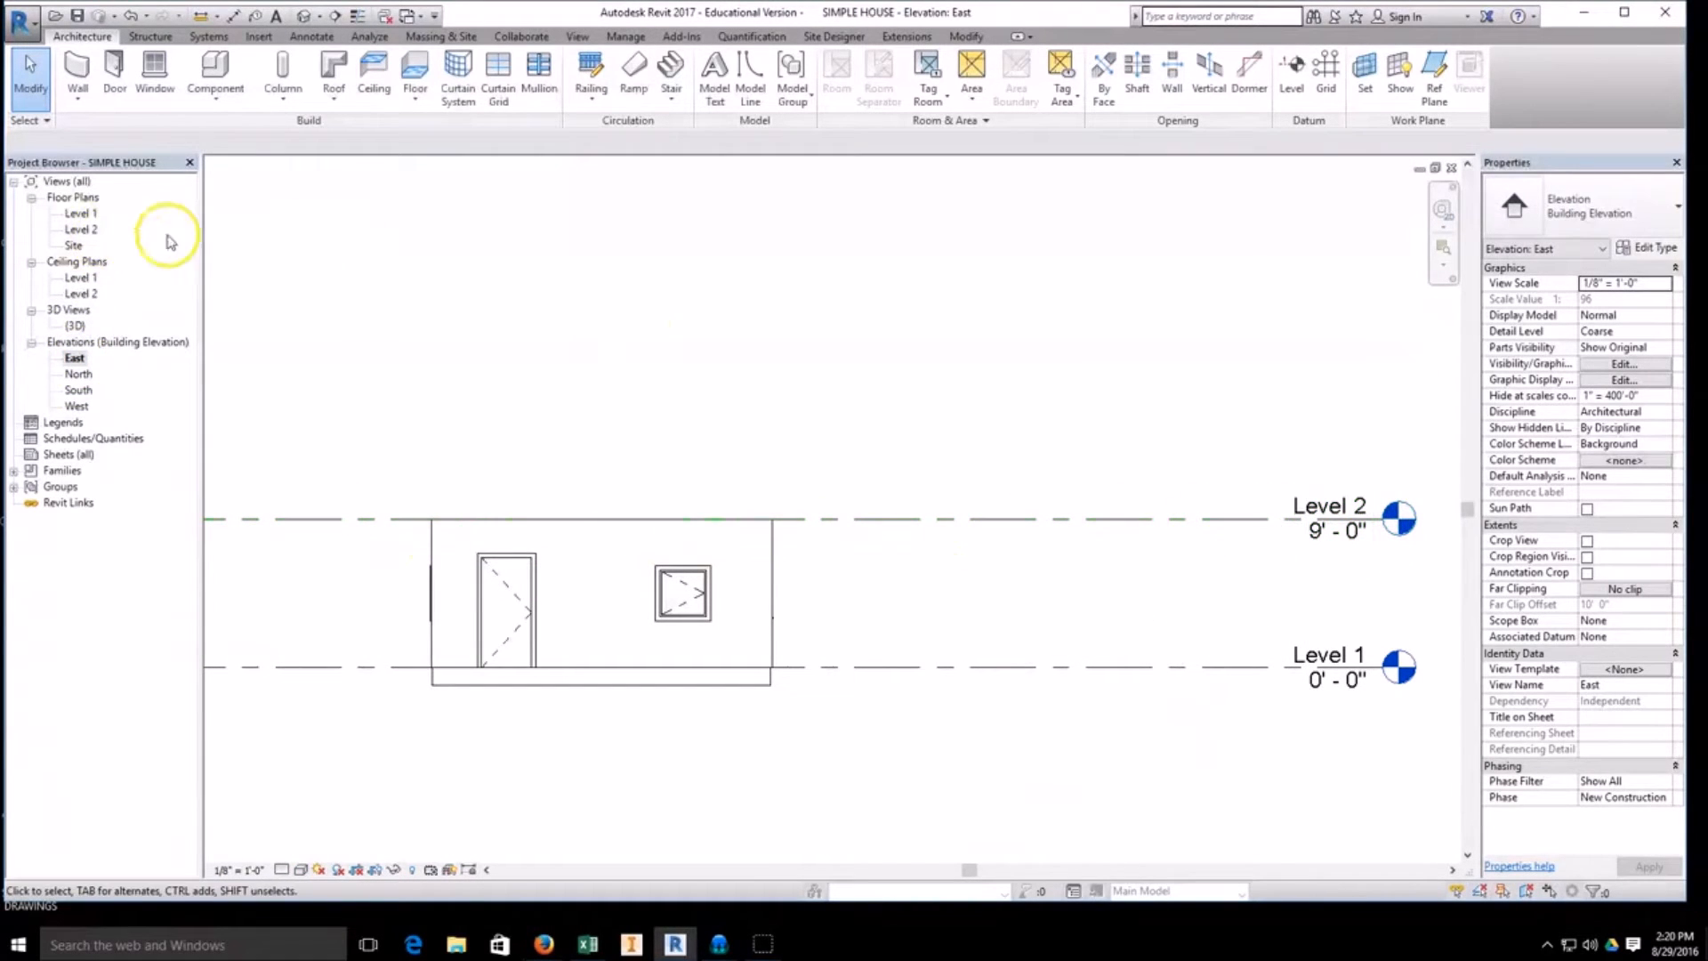
pyautogui.click(1453, 168)
pyautogui.doubleClick(80, 228)
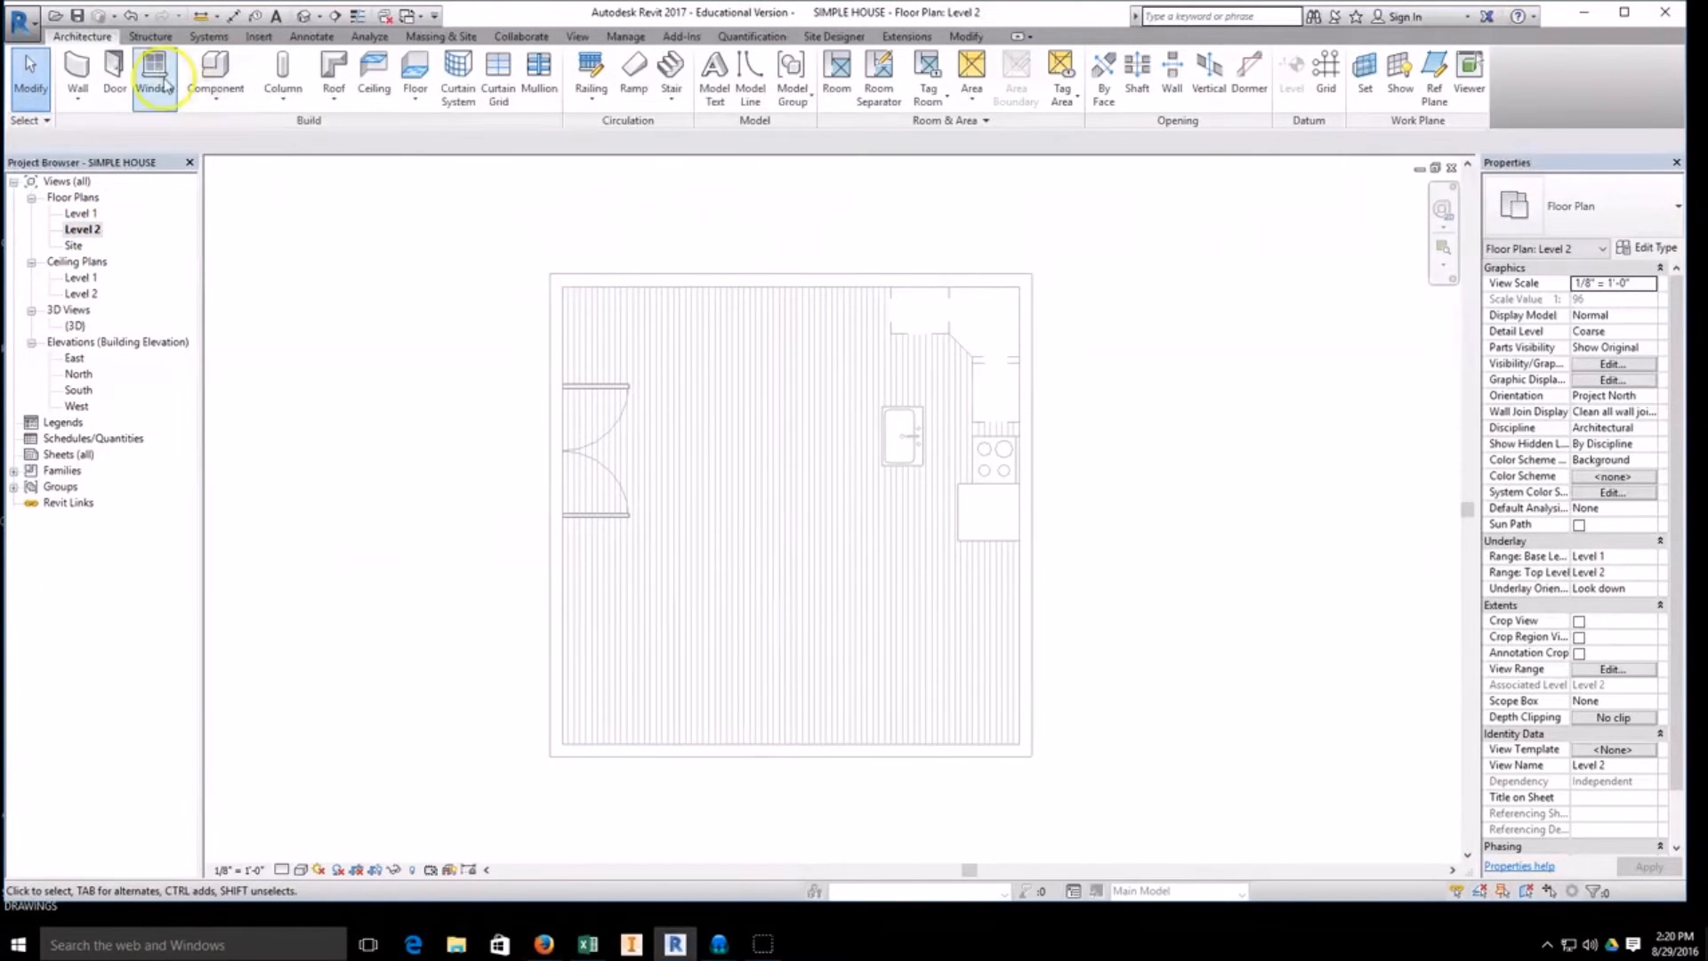
# Step: Create a Roof by Footprint from the four exterior walls with 9"/12" slope and 1' overhang
pyautogui.click(337, 107)
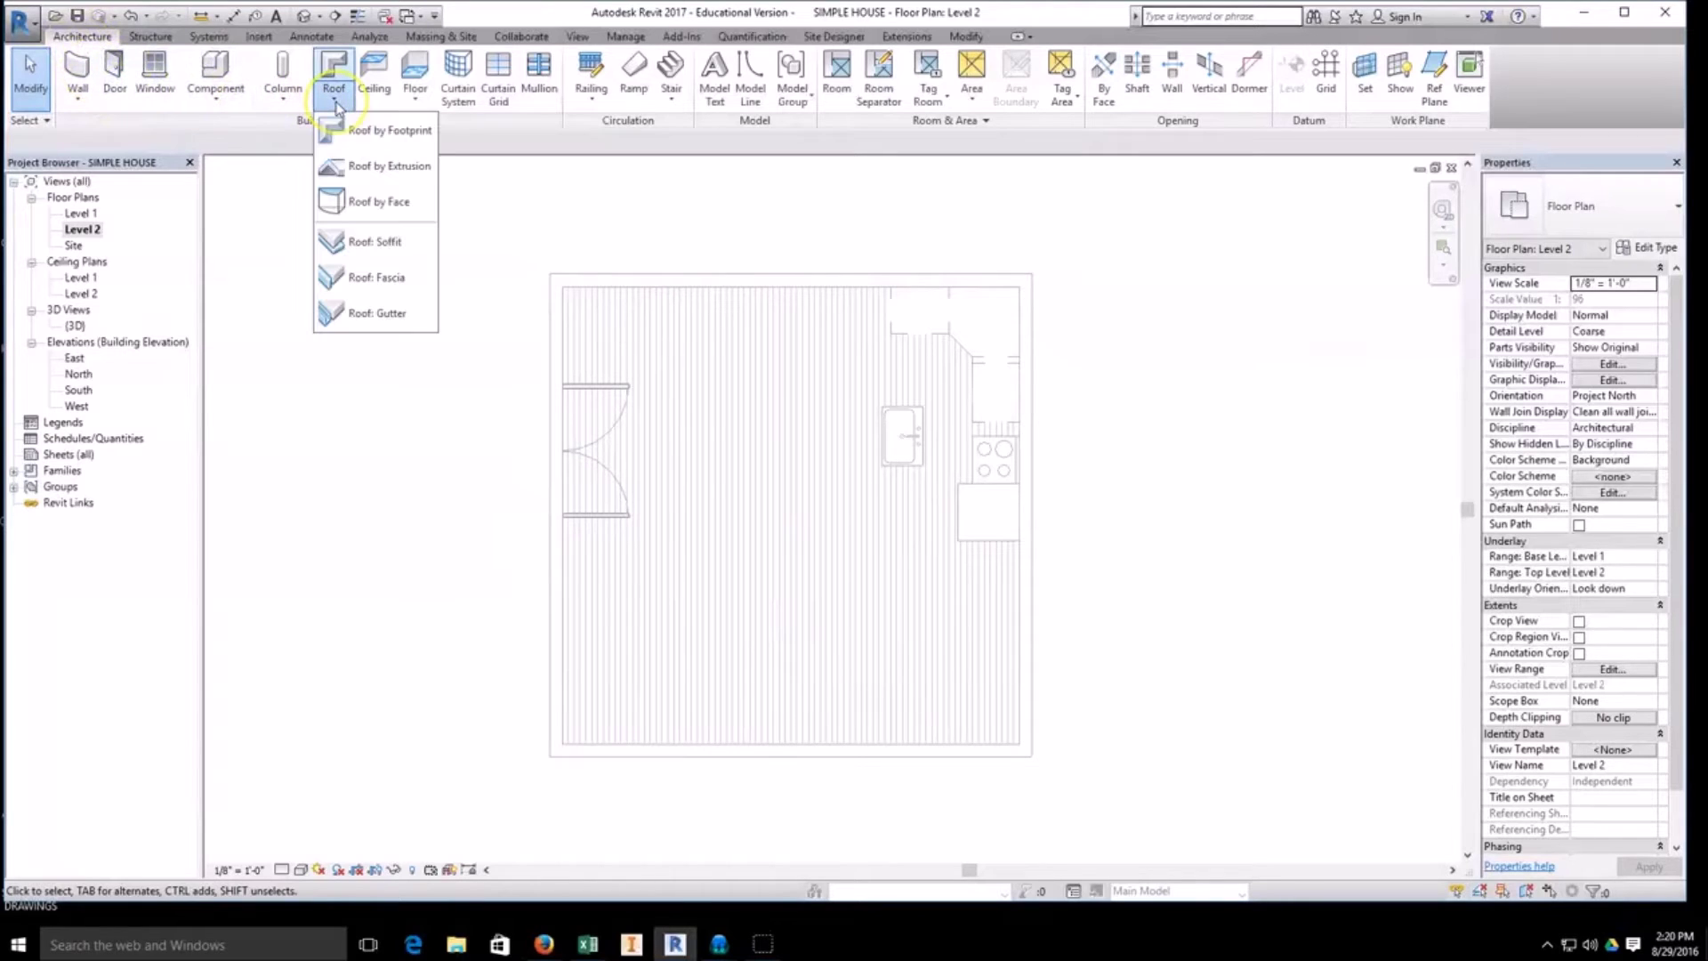
pyautogui.click(380, 131)
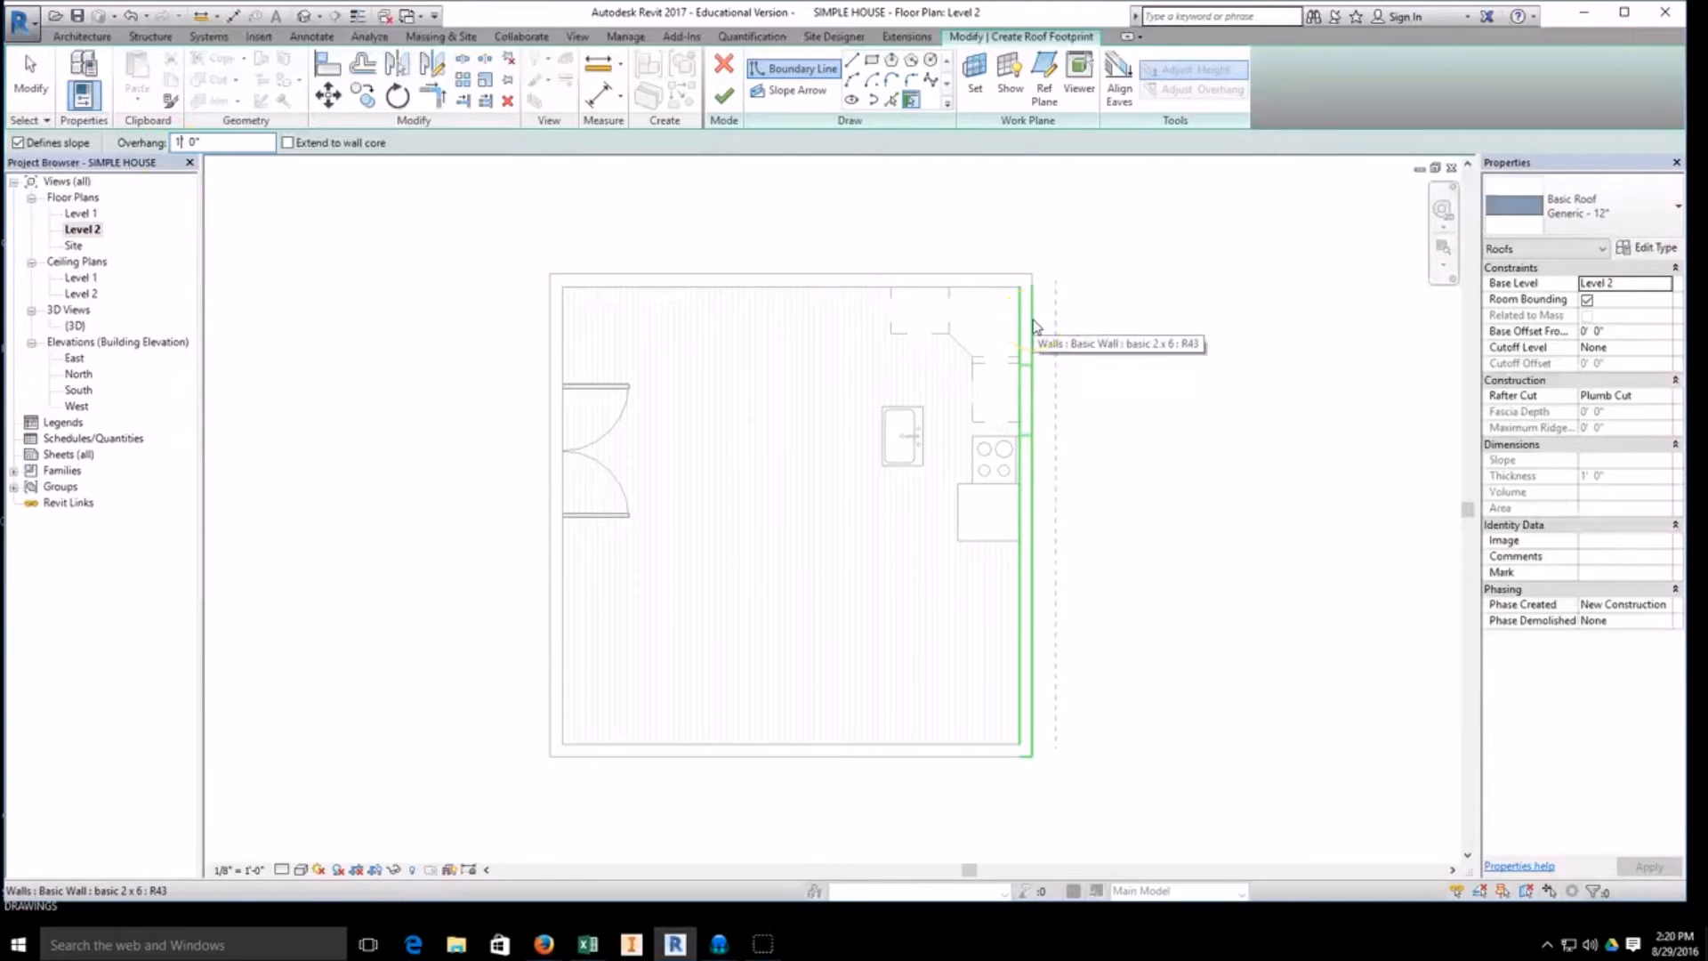
pyautogui.click(719, 283)
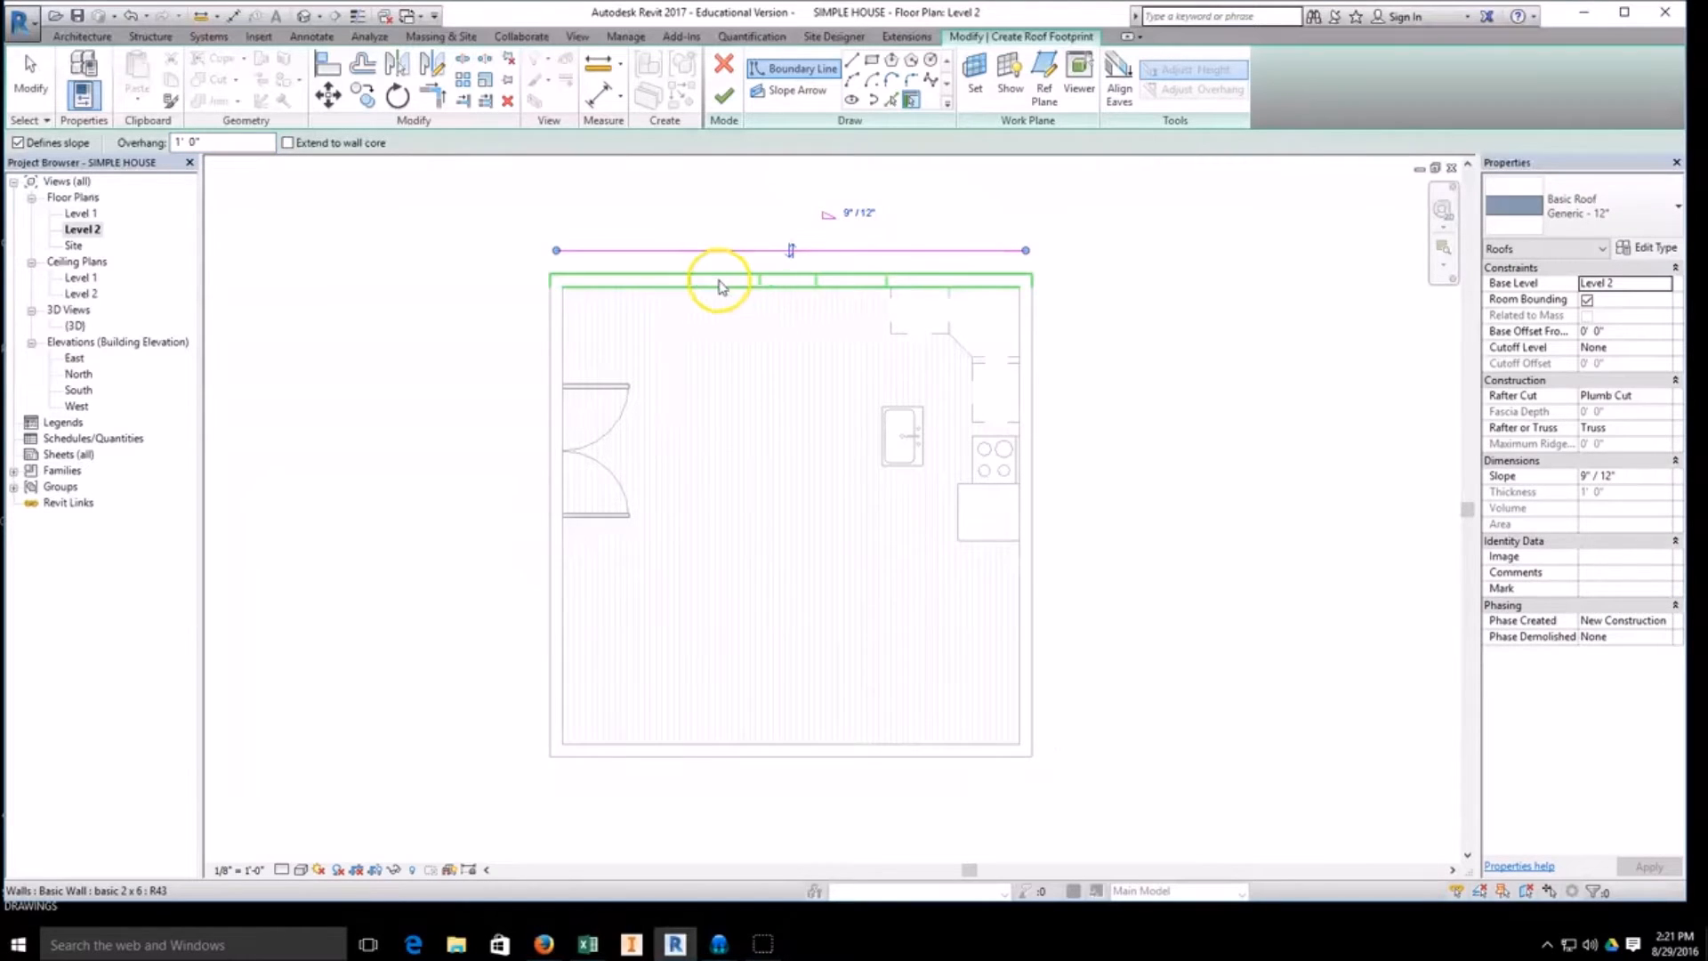
pyautogui.click(1032, 330)
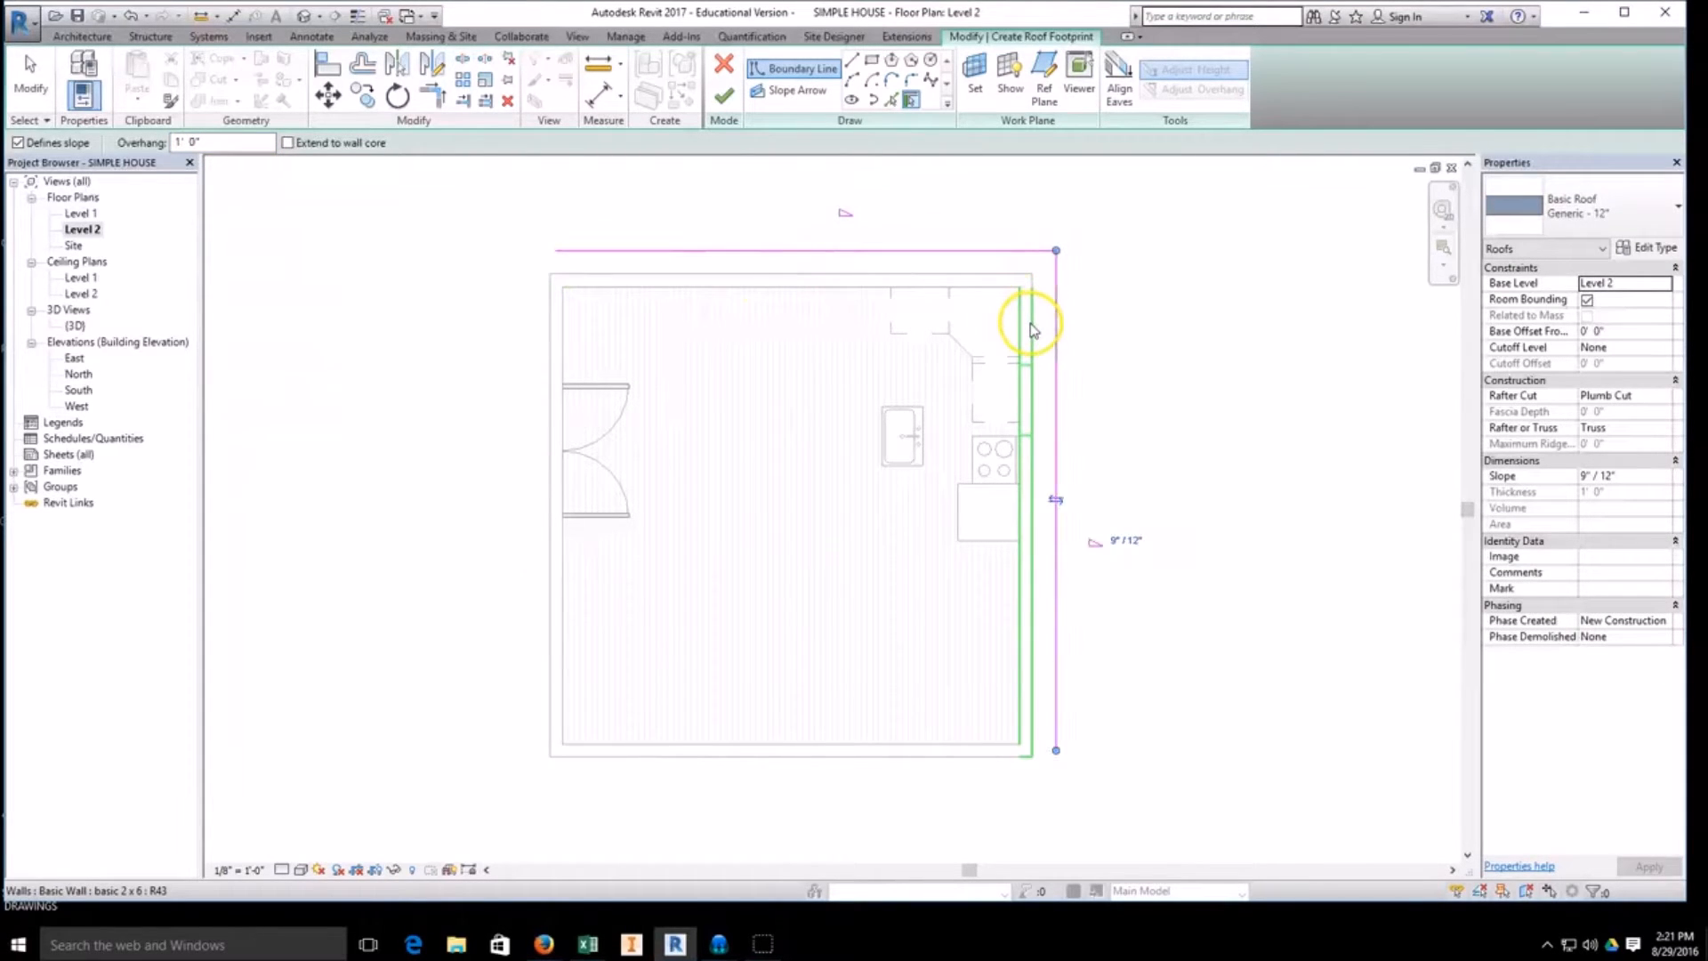
pyautogui.click(939, 749)
pyautogui.click(557, 690)
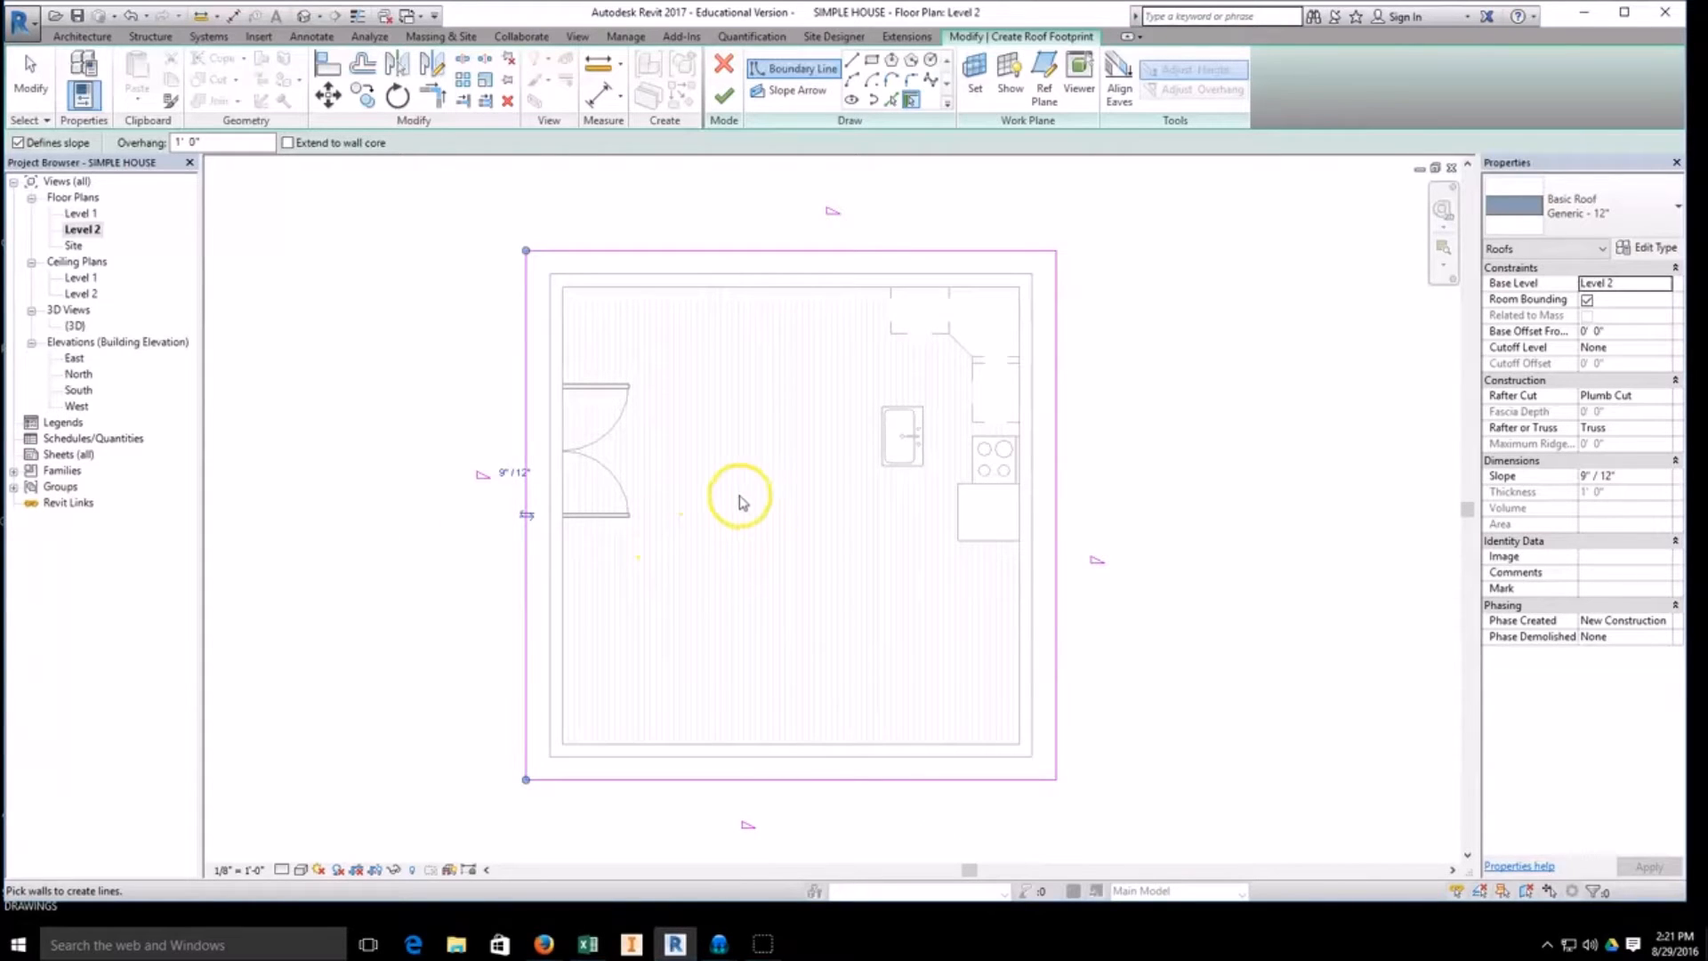
pyautogui.click(720, 97)
# Step: Inspect the hipped roof in the {3D} view from a new angle and select it
pyautogui.click(261, 597)
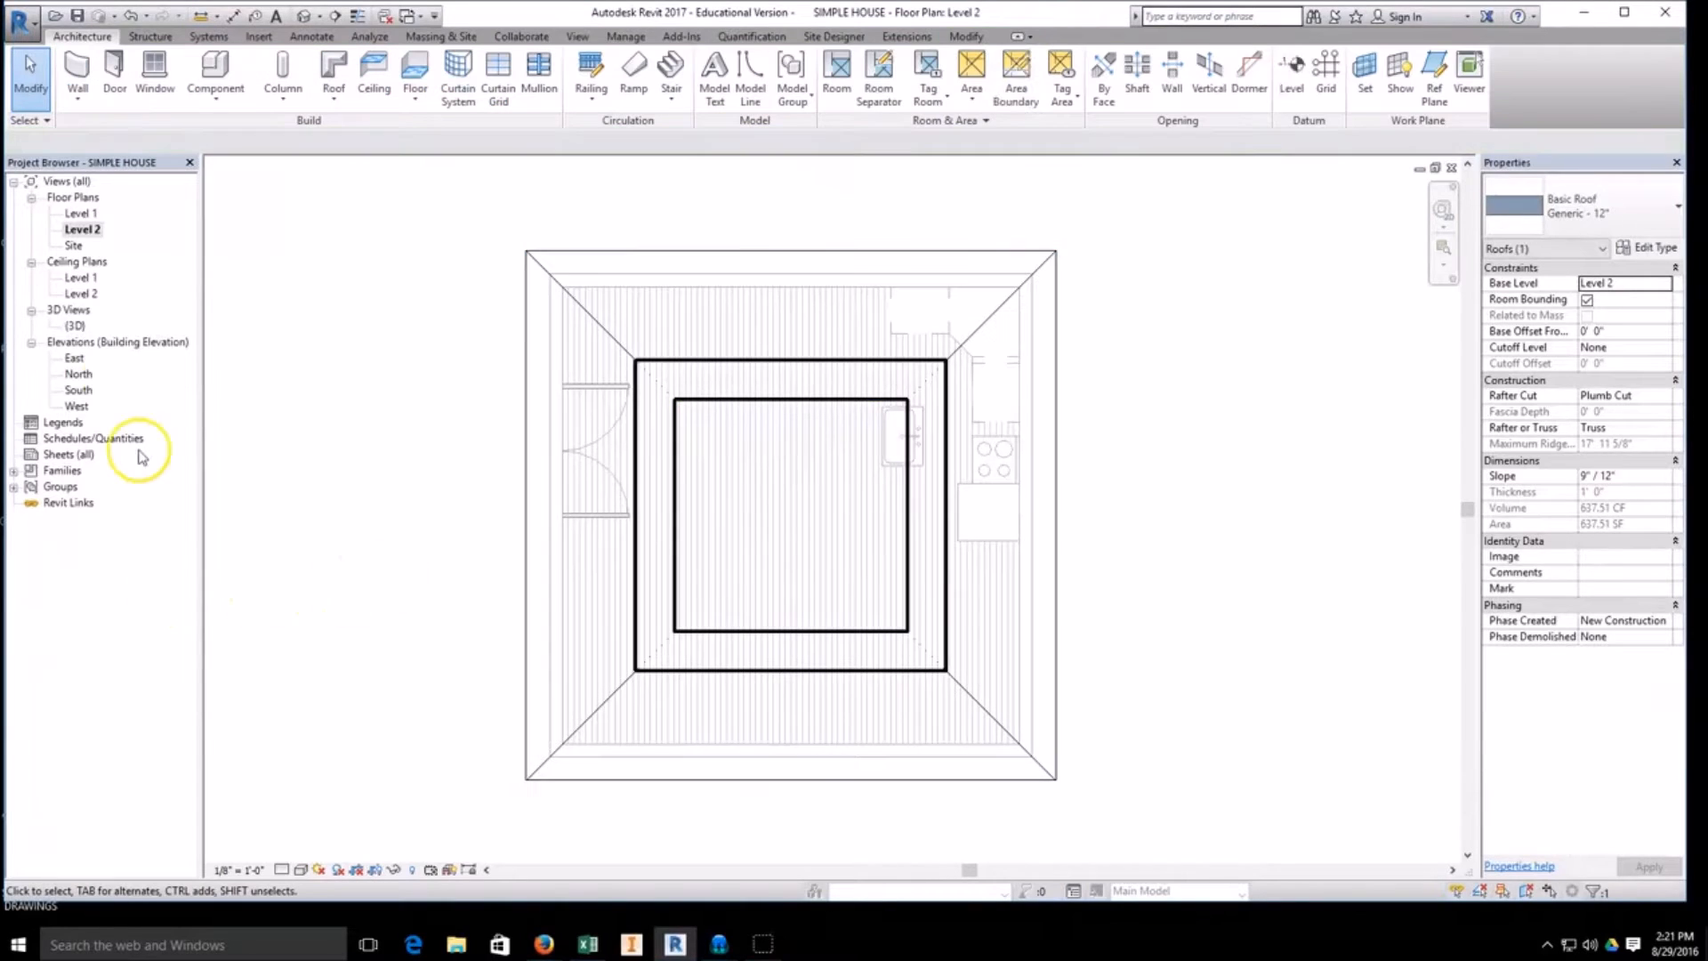
pyautogui.doubleClick(75, 325)
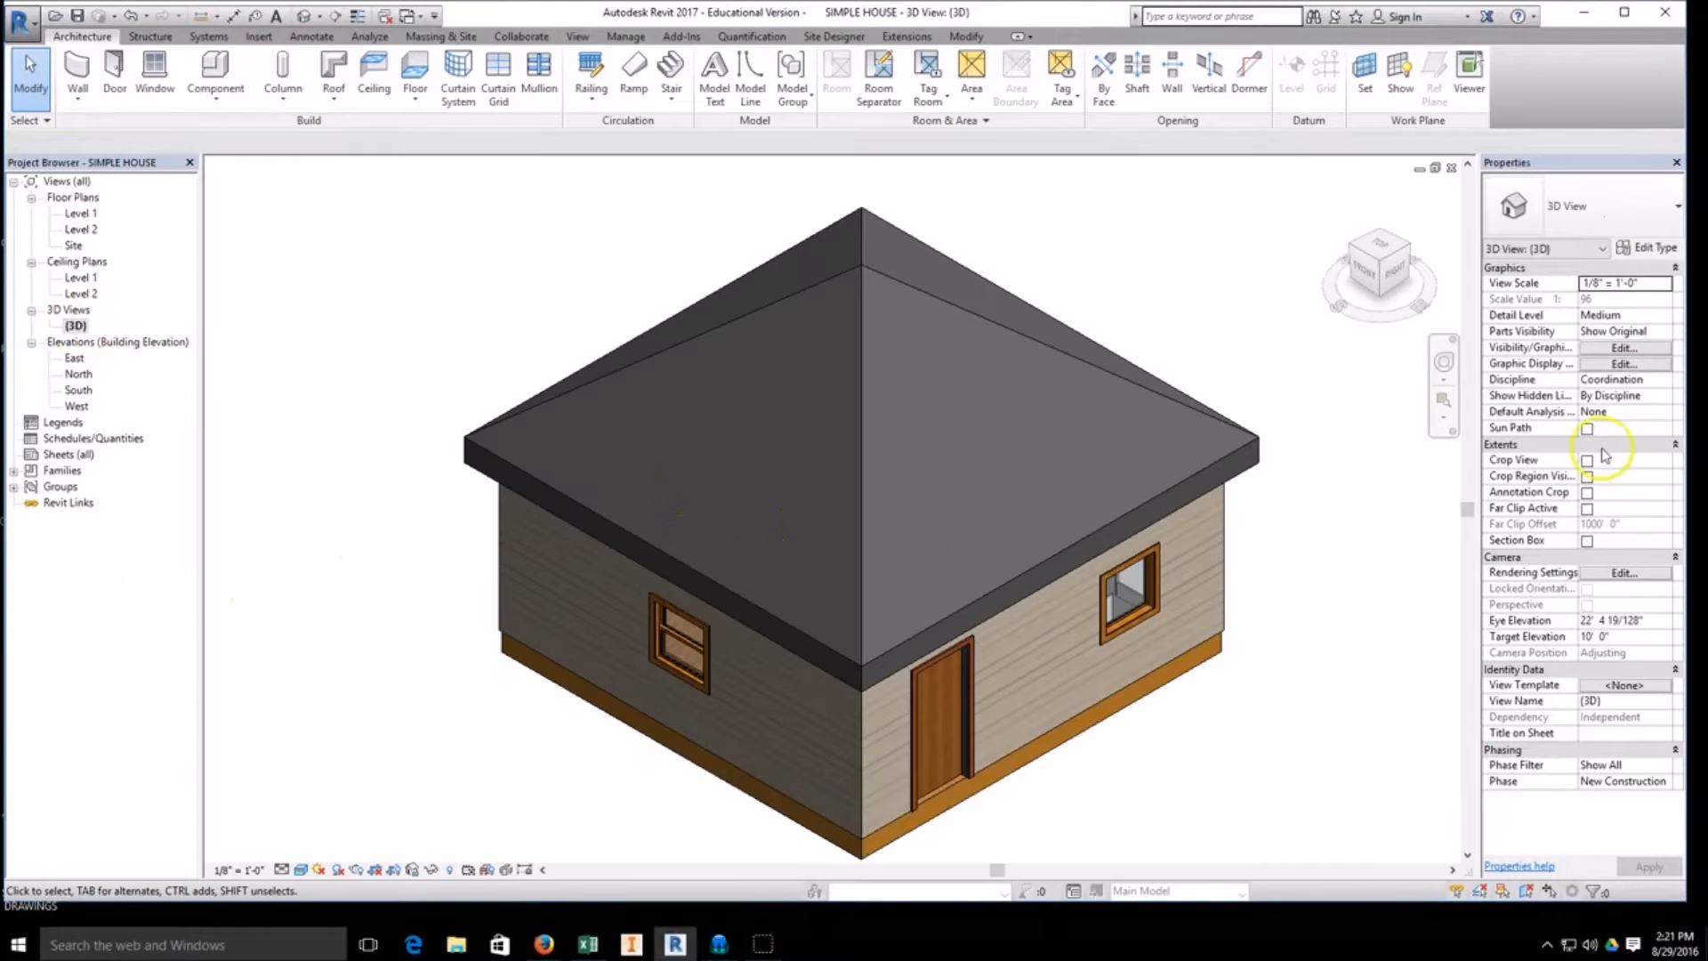
pyautogui.click(1444, 364)
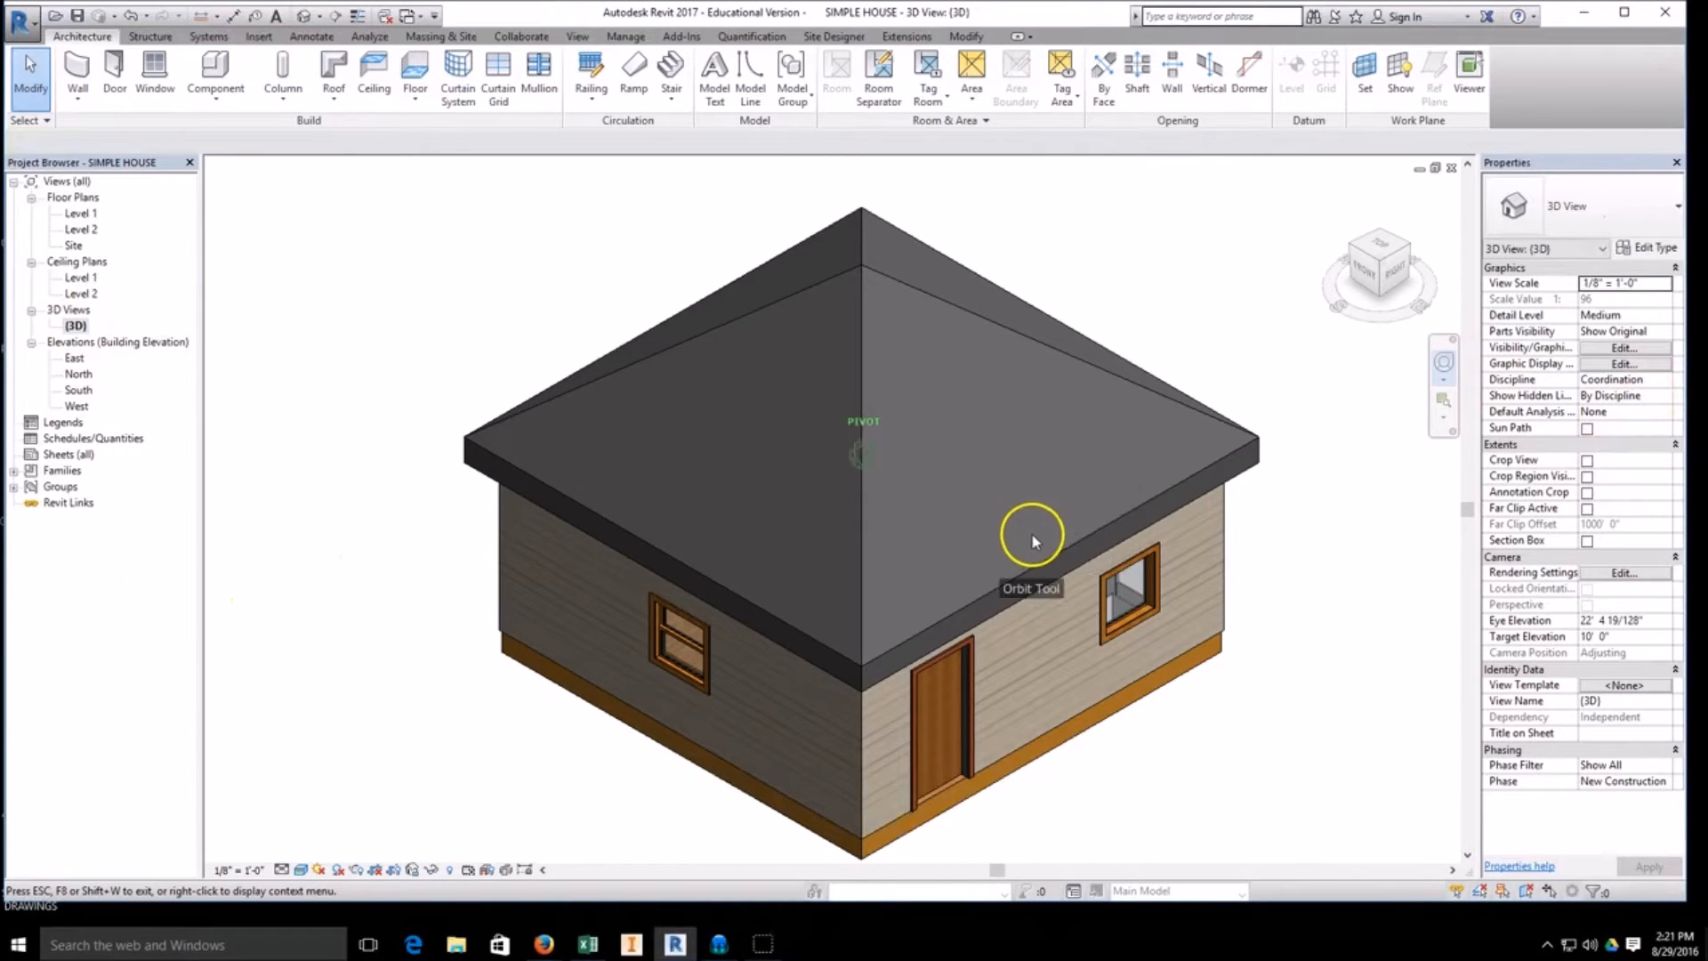
pyautogui.moveTo(1054, 491)
pyautogui.mouseDown()
pyautogui.moveTo(880, 467)
pyautogui.moveTo(643, 474)
pyautogui.moveTo(1079, 518)
pyautogui.mouseUp()
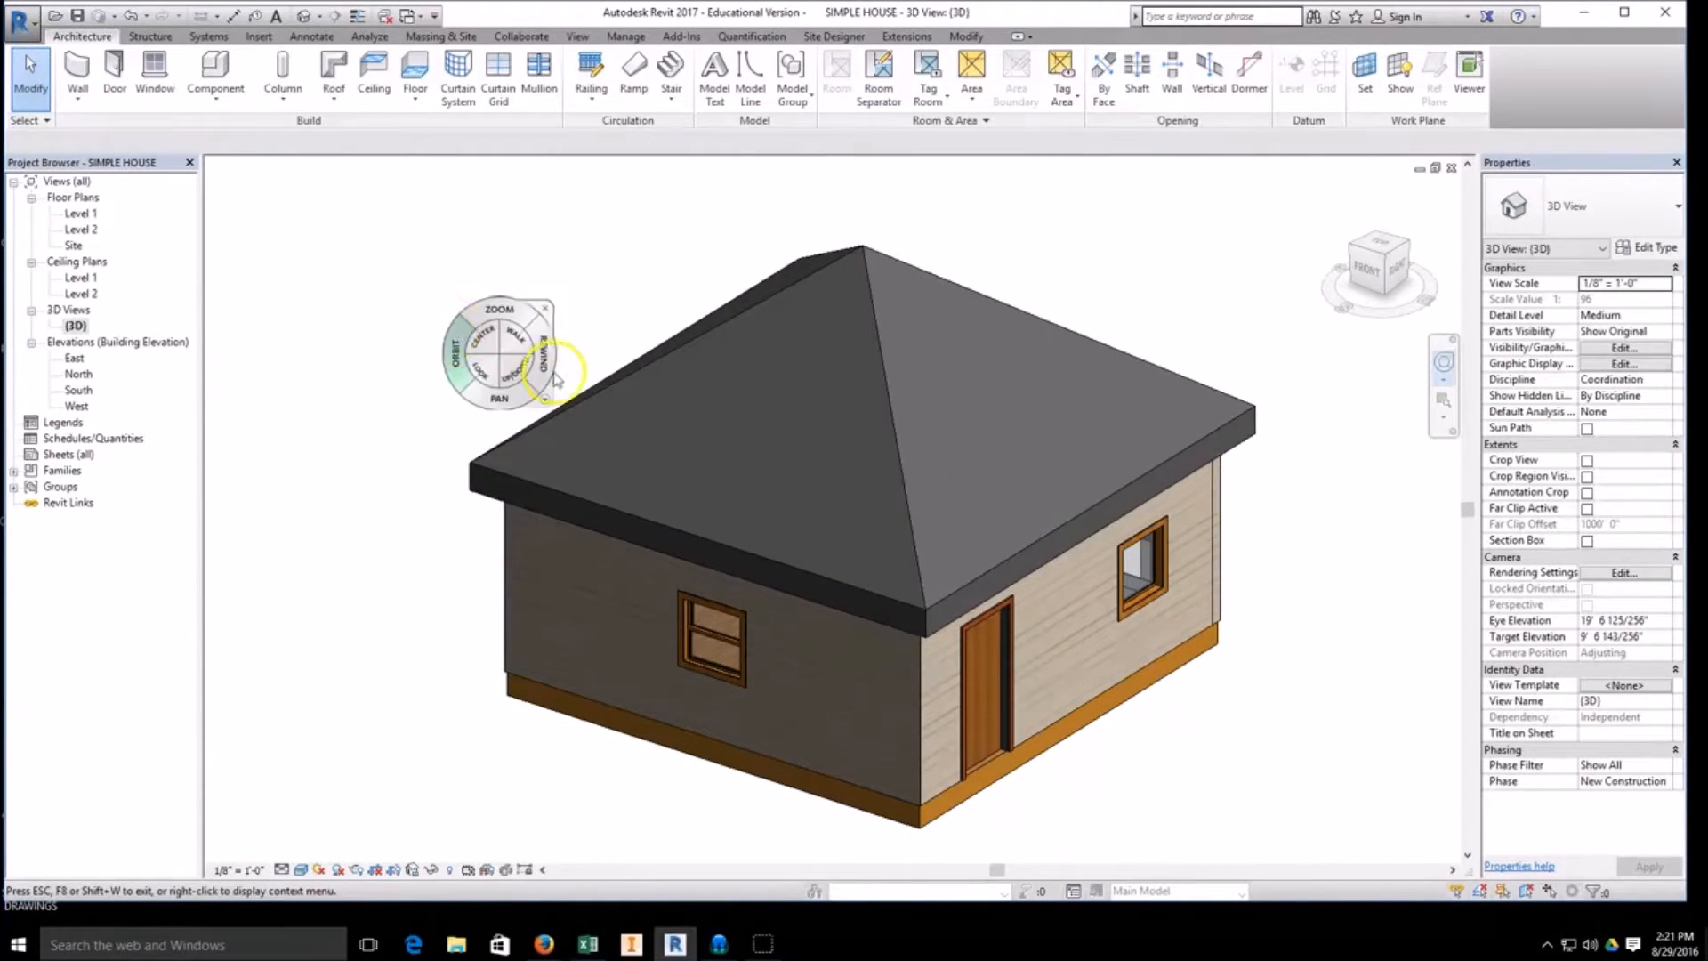
pyautogui.click(496, 221)
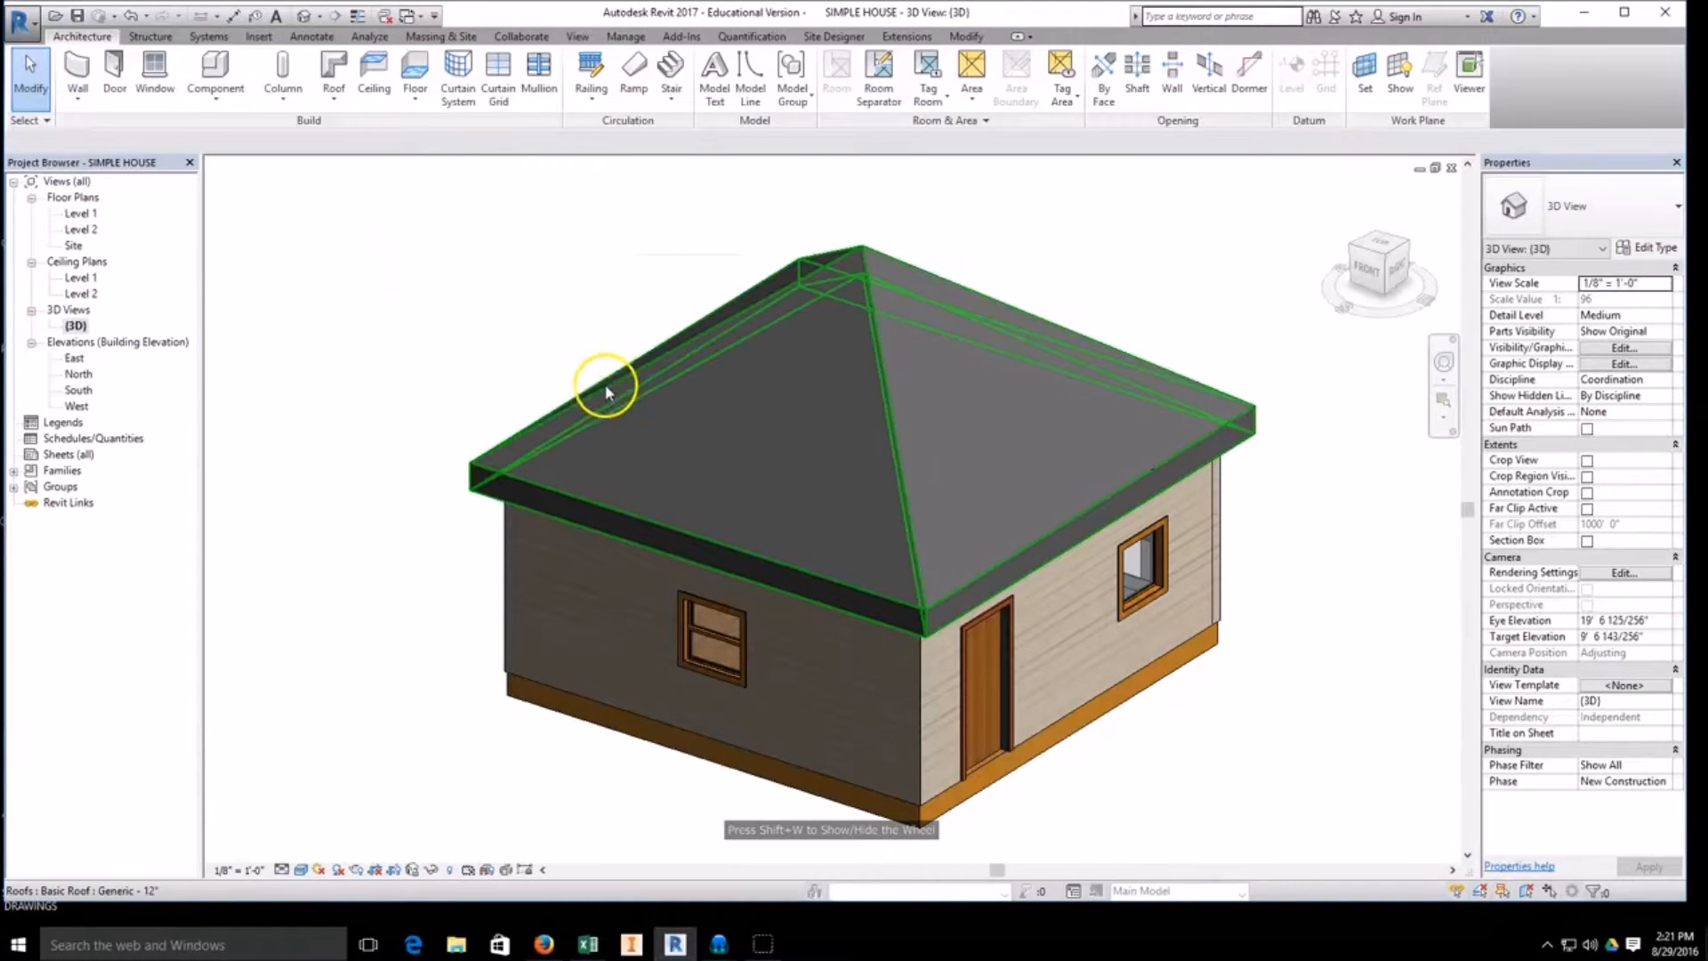
pyautogui.click(608, 397)
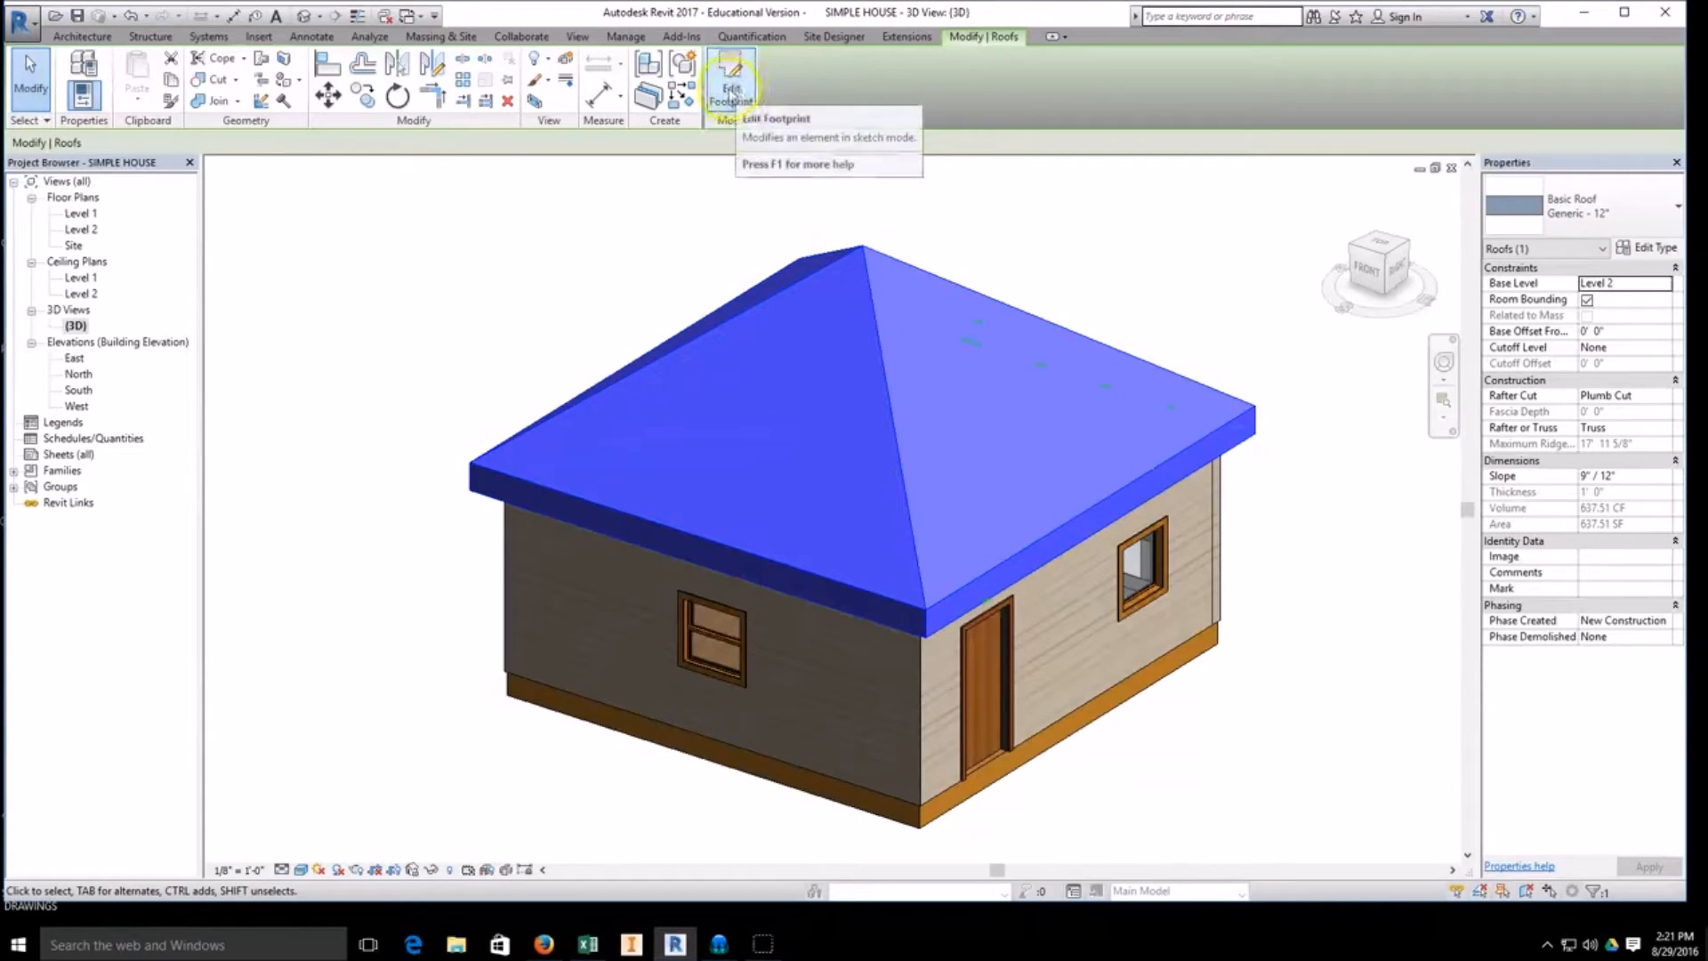
# Step: In Edit Footprint, turn off Defines Slope for the rear roof boundary edge
pyautogui.click(733, 83)
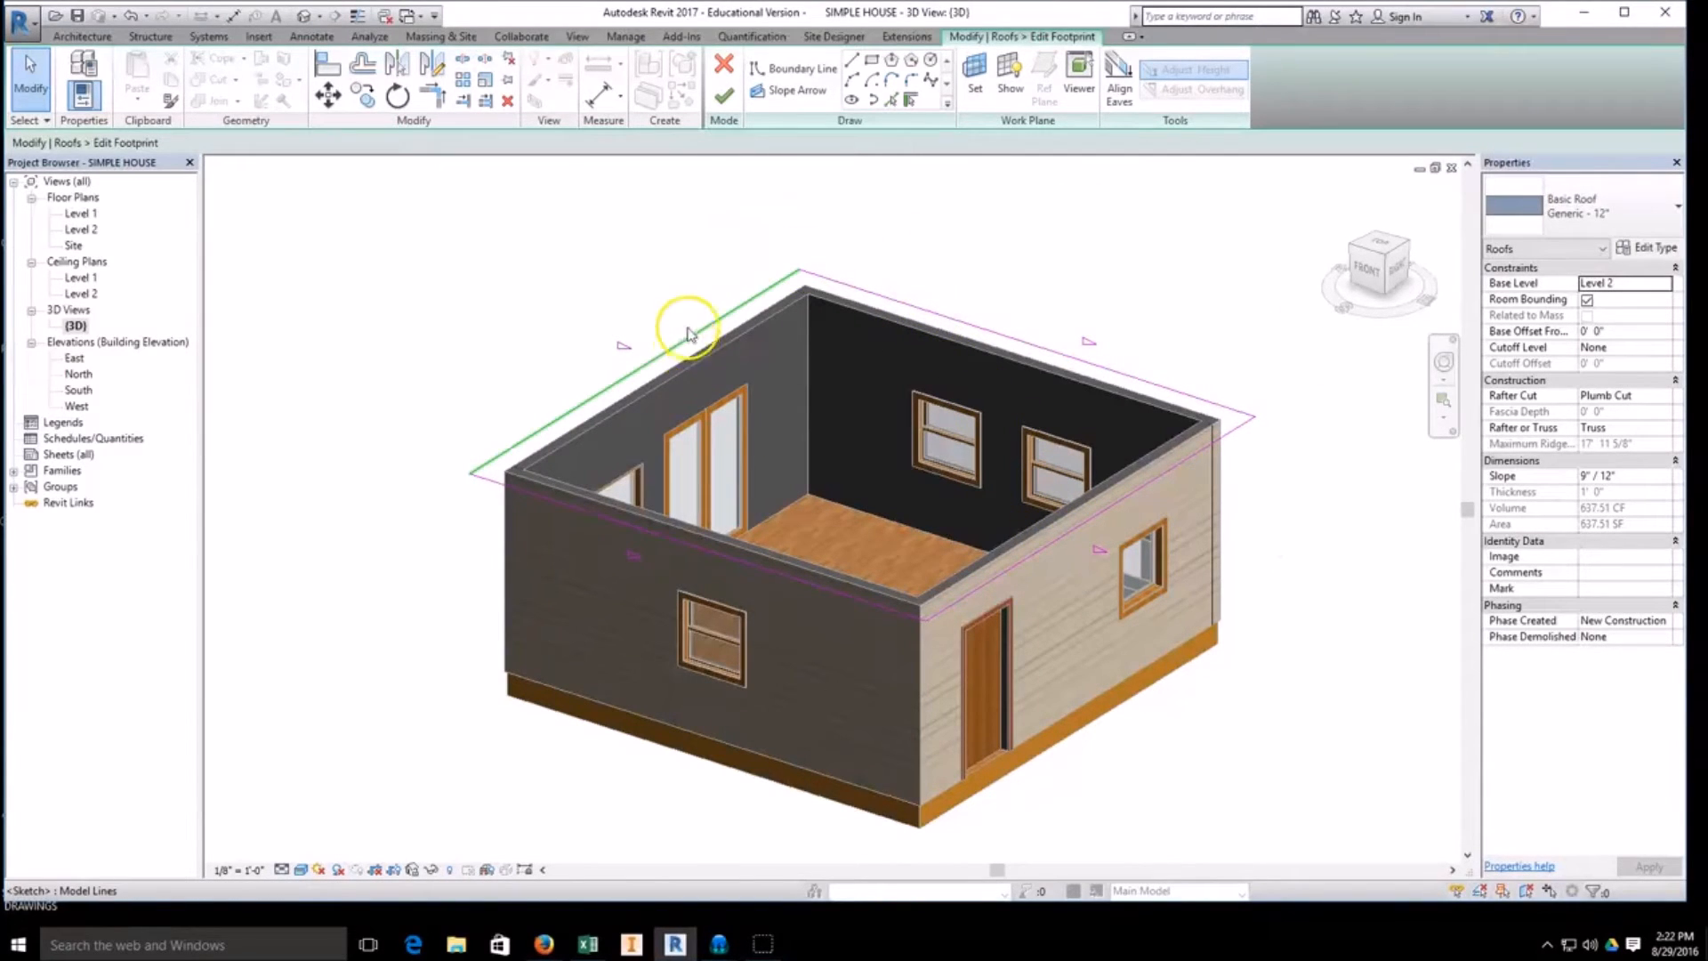
pyautogui.click(1017, 337)
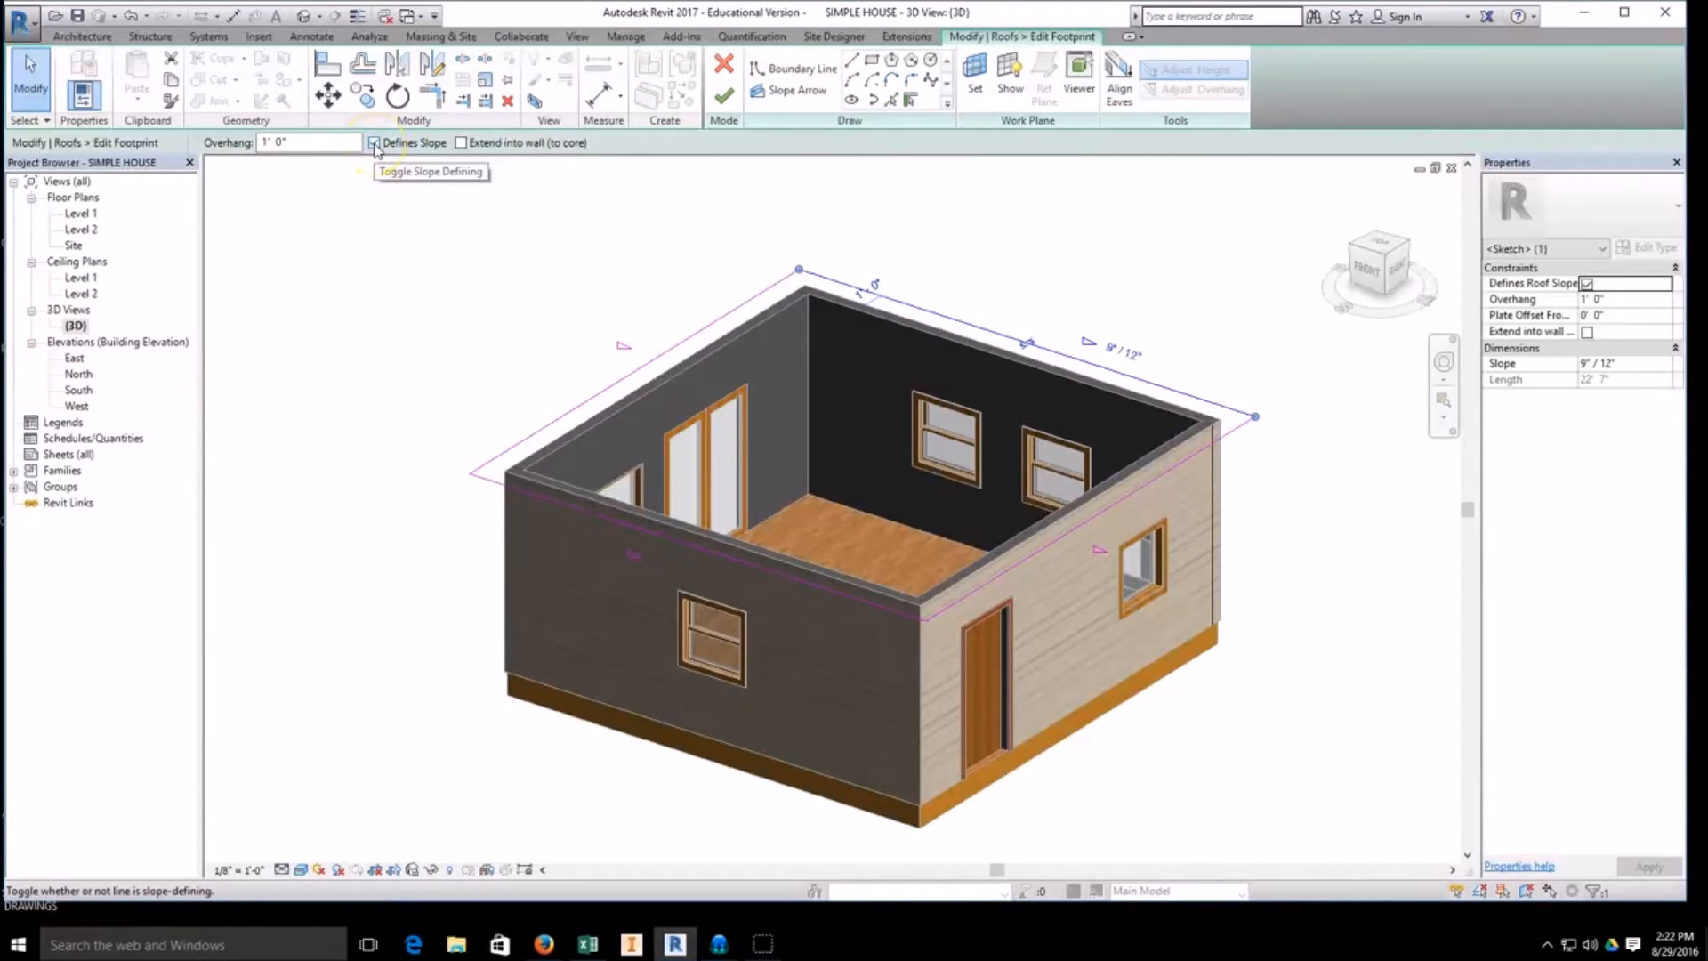
pyautogui.click(375, 144)
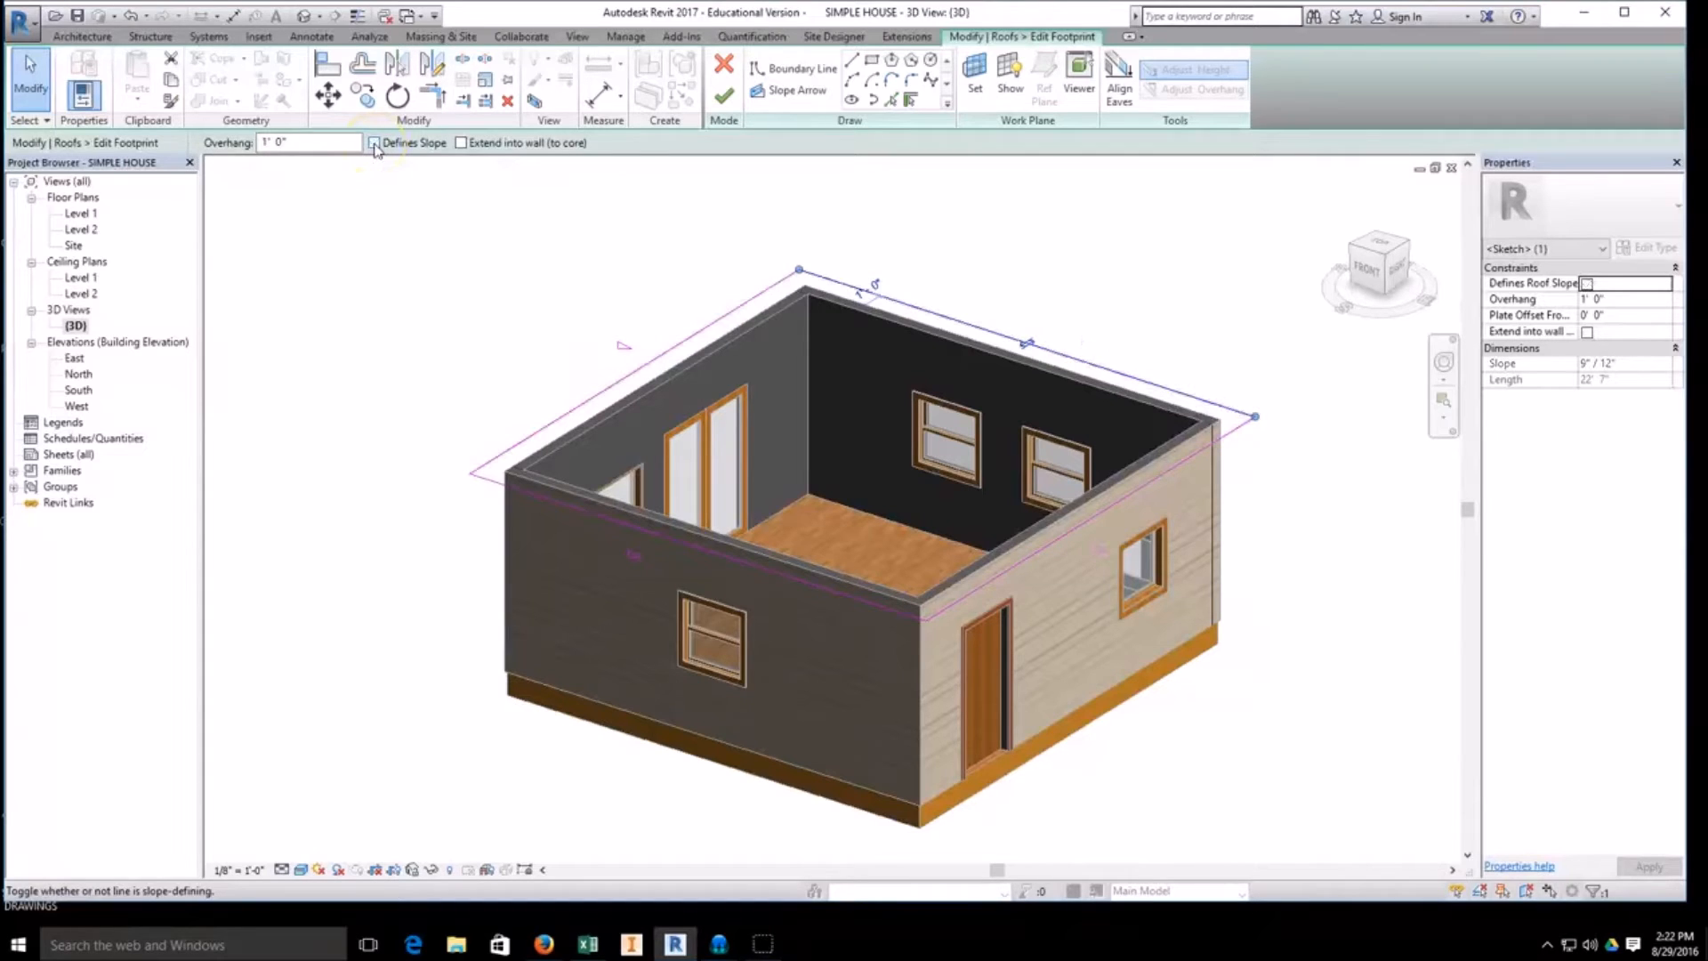
pyautogui.click(441, 447)
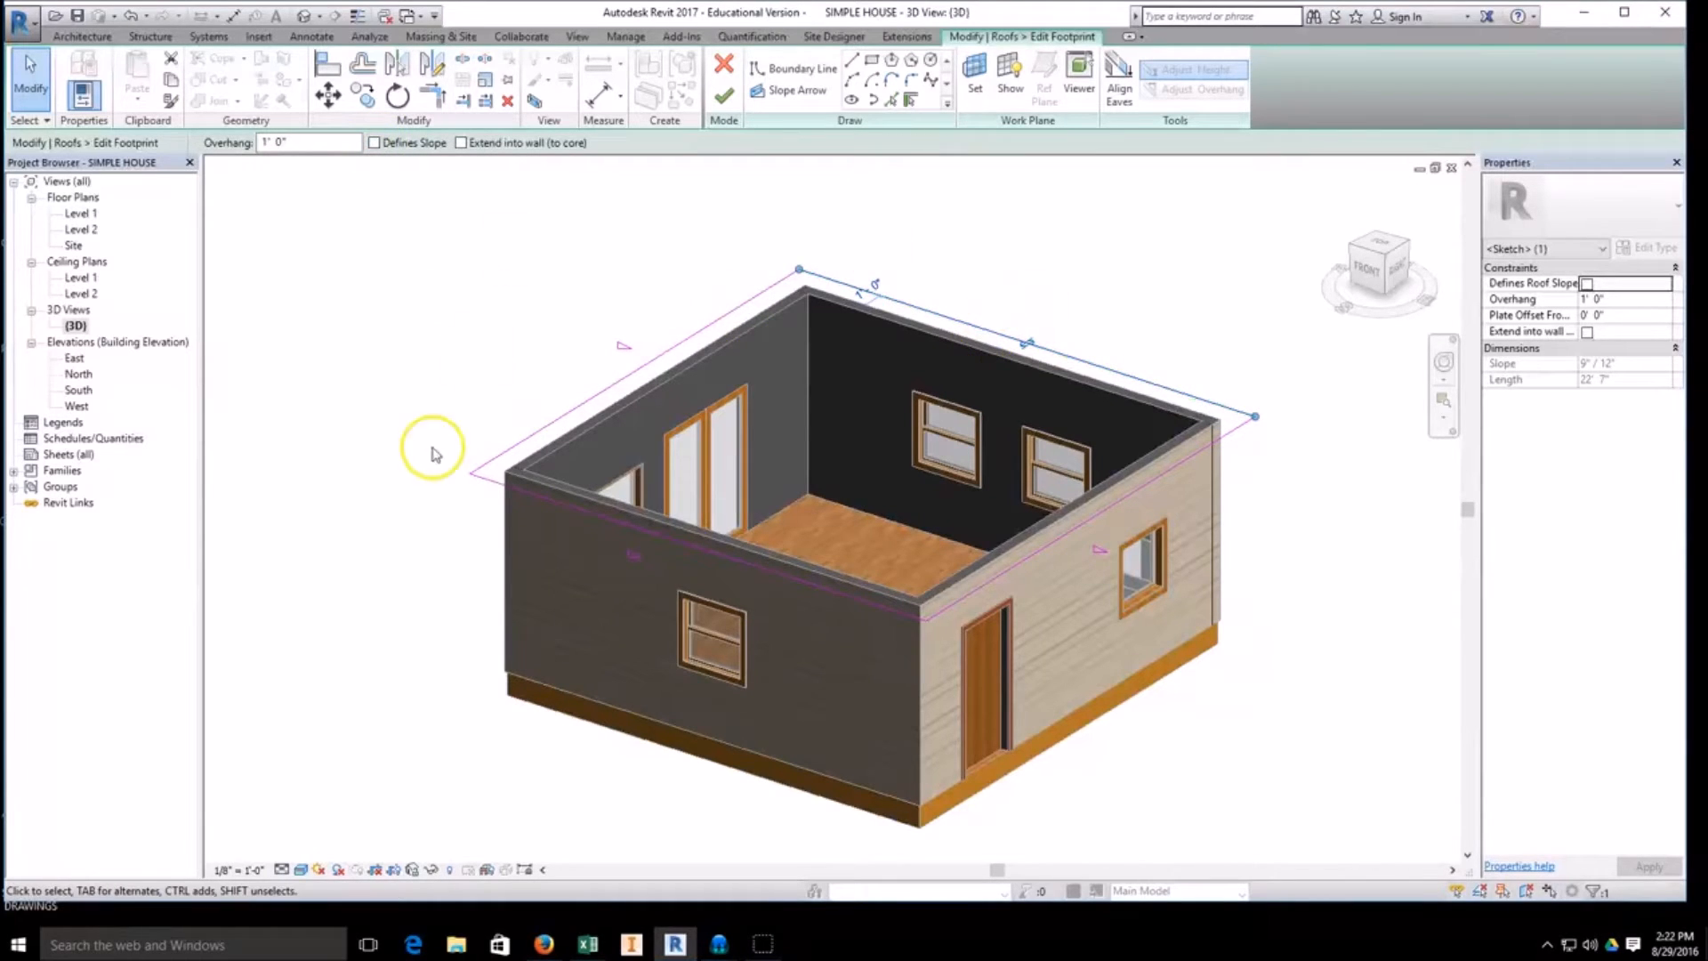
# Step: Turn off Defines Slope for the front edge and finish, rebuilding the roof as a gable
pyautogui.click(778, 574)
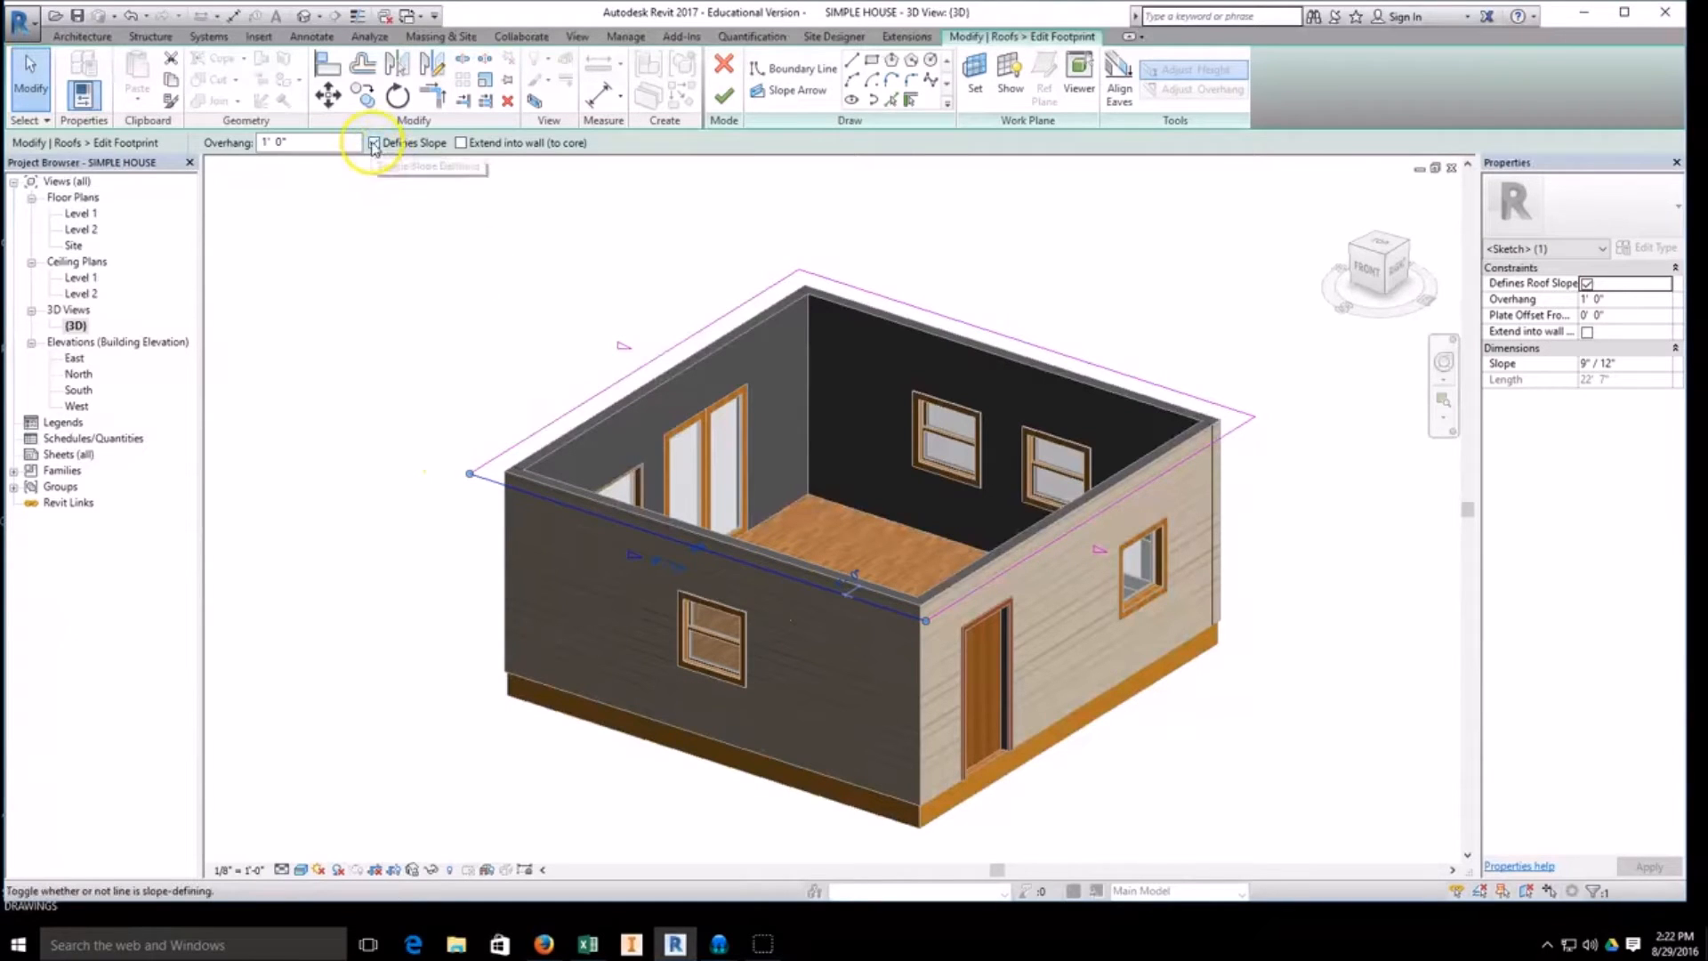
pyautogui.click(374, 143)
pyautogui.click(373, 315)
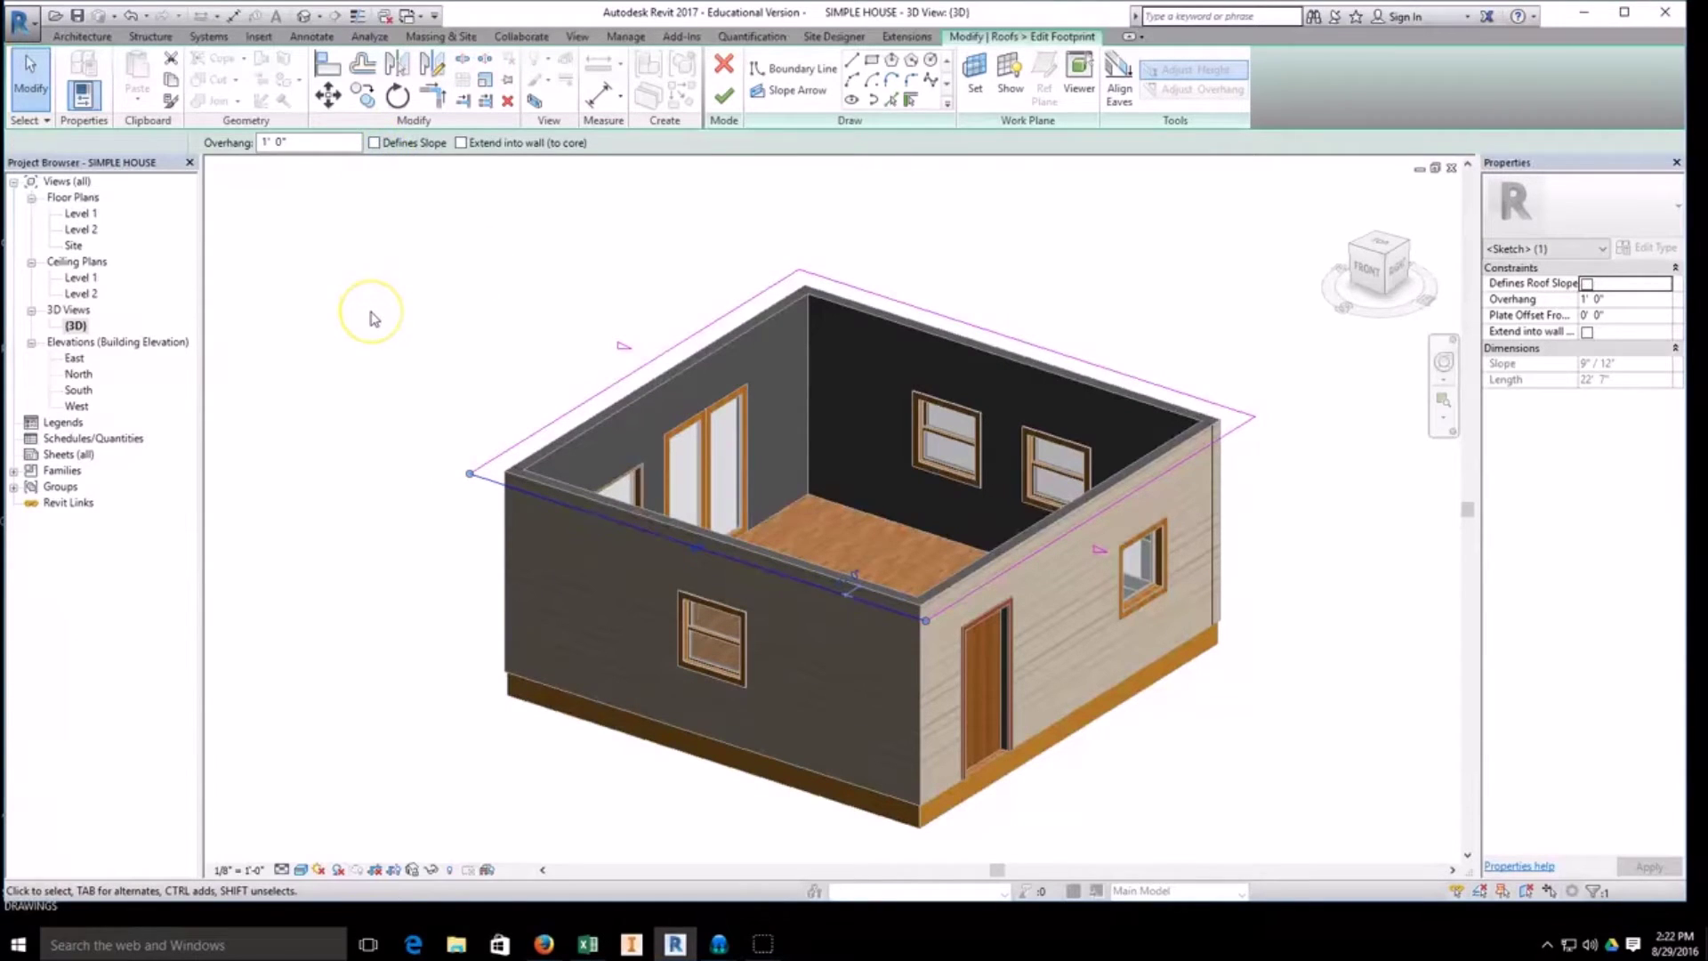
pyautogui.click(721, 100)
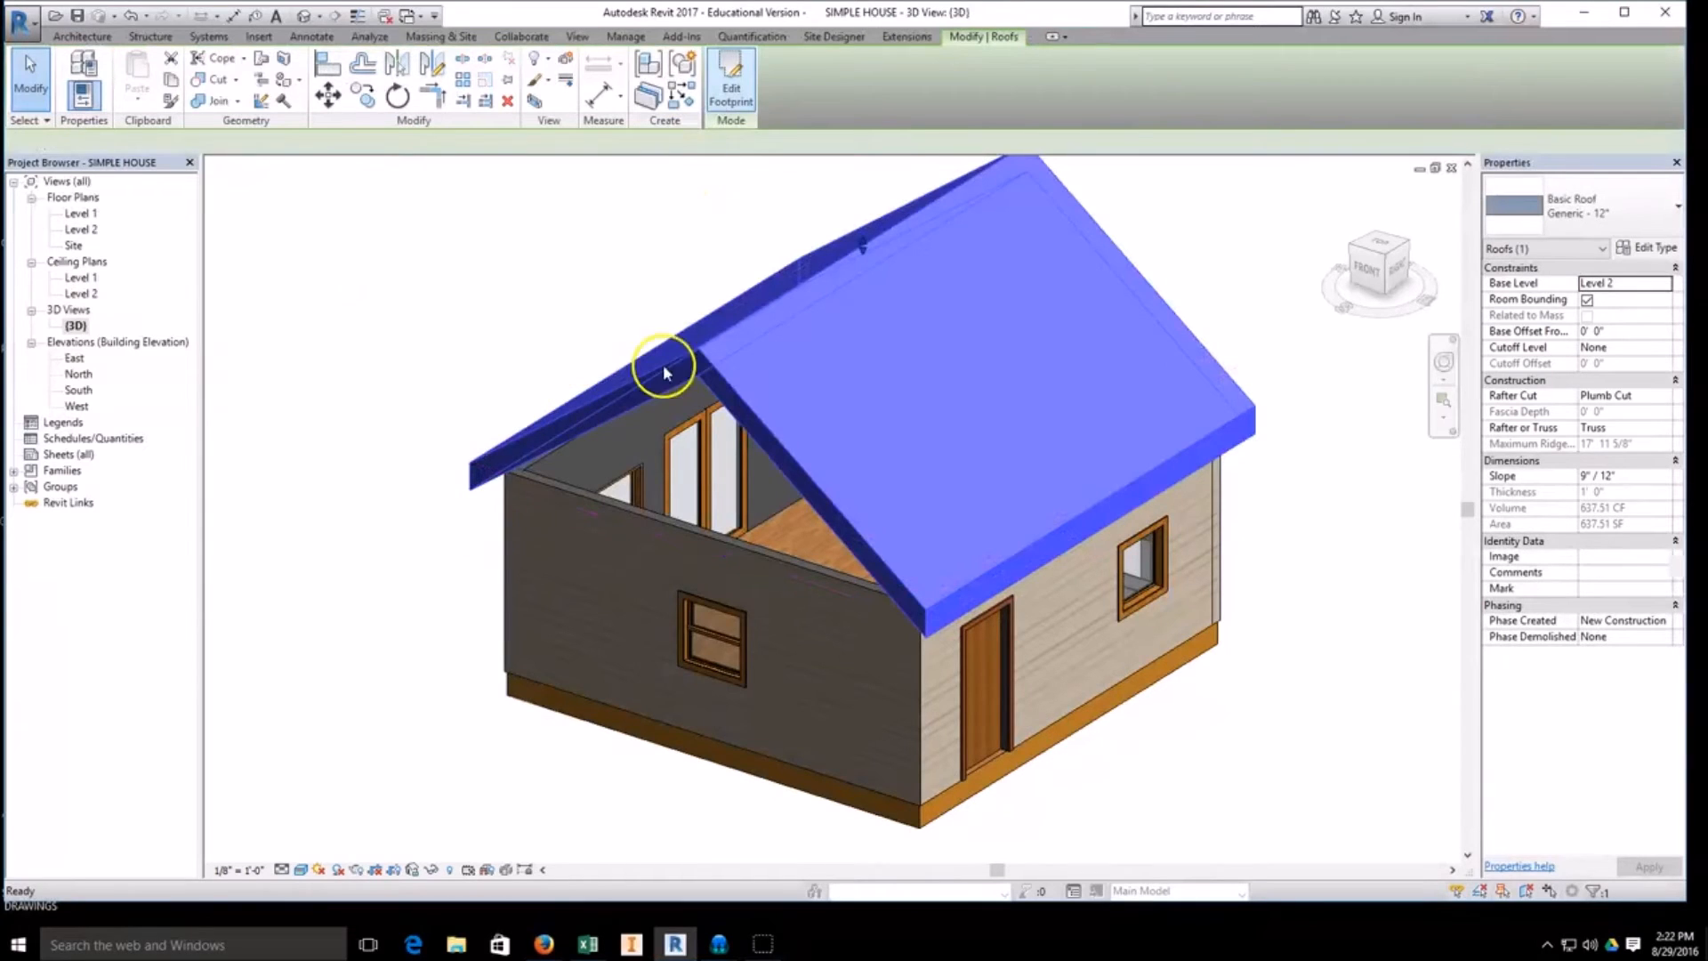
pyautogui.click(1214, 720)
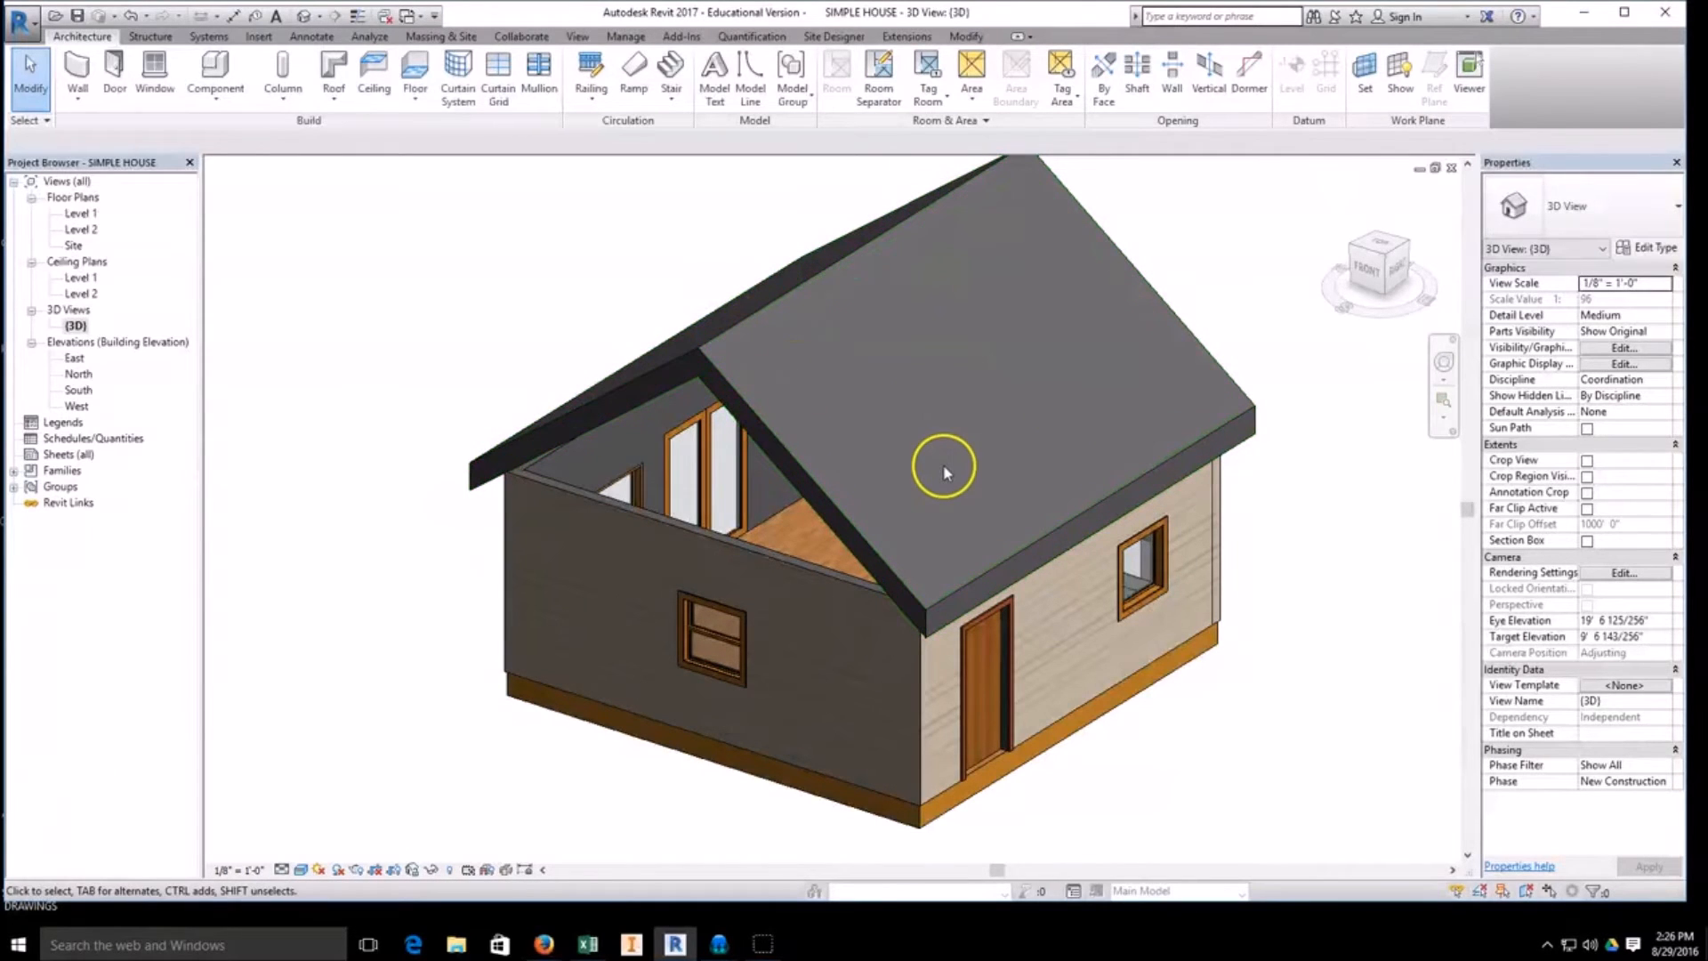
pyautogui.click(843, 522)
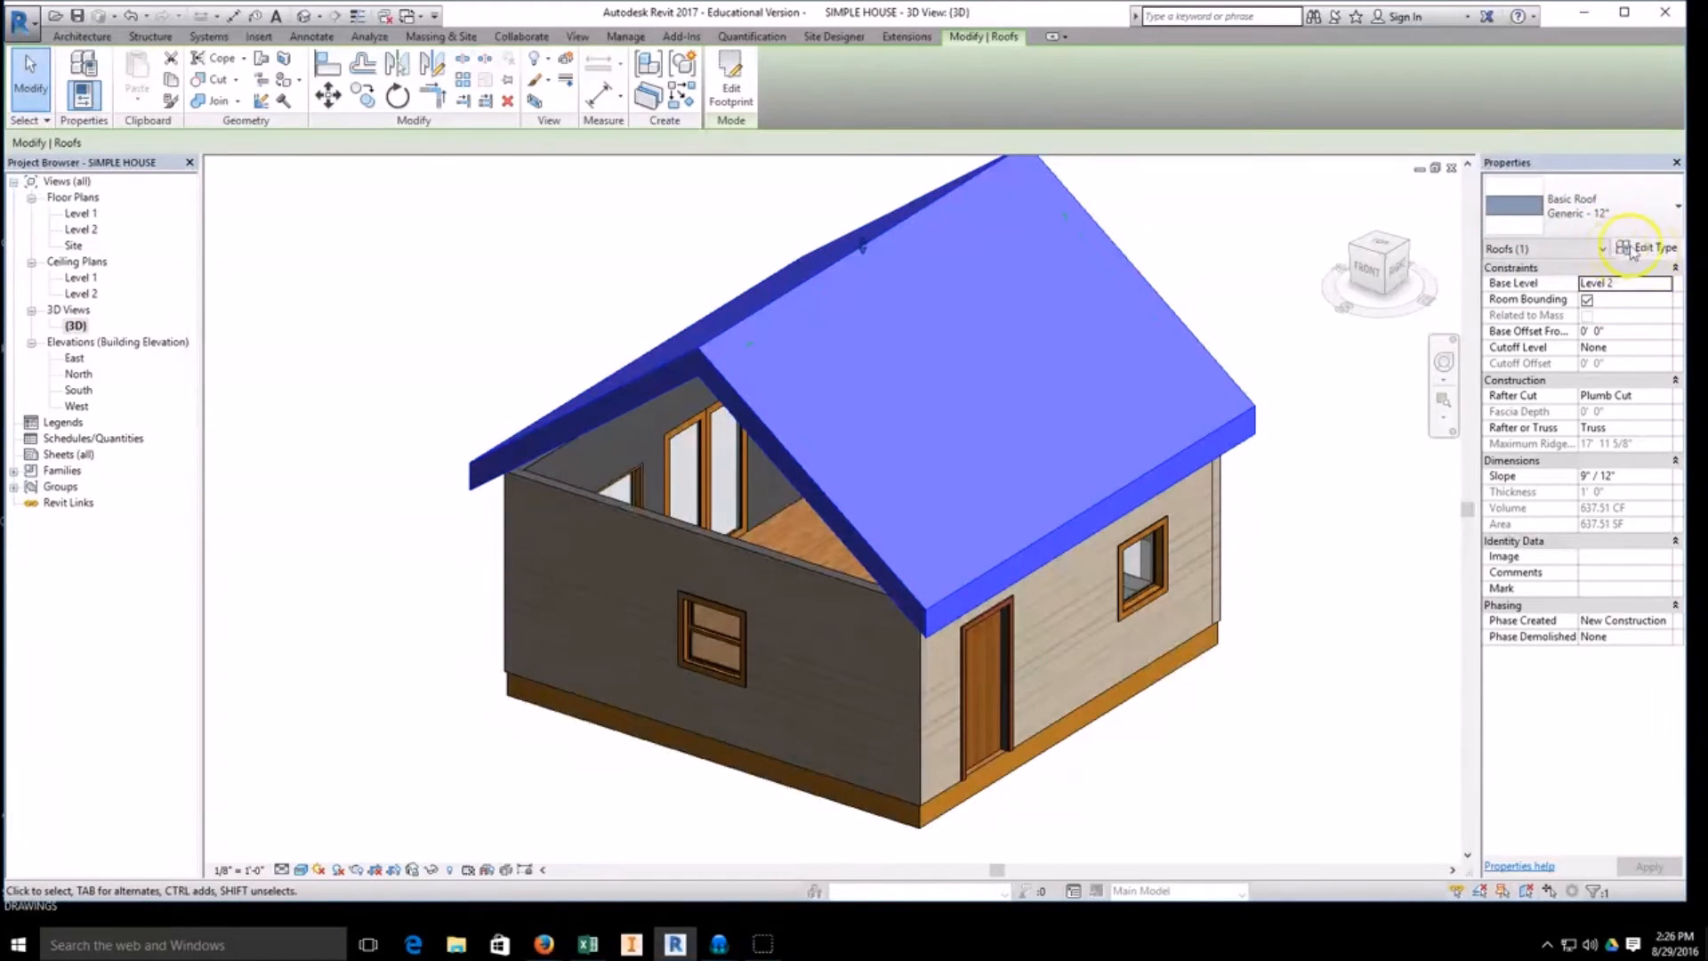
# Step: Duplicate the roof type as 'SHINGLED w .5 sheating, 2x8 RAFTER'
pyautogui.click(1643, 249)
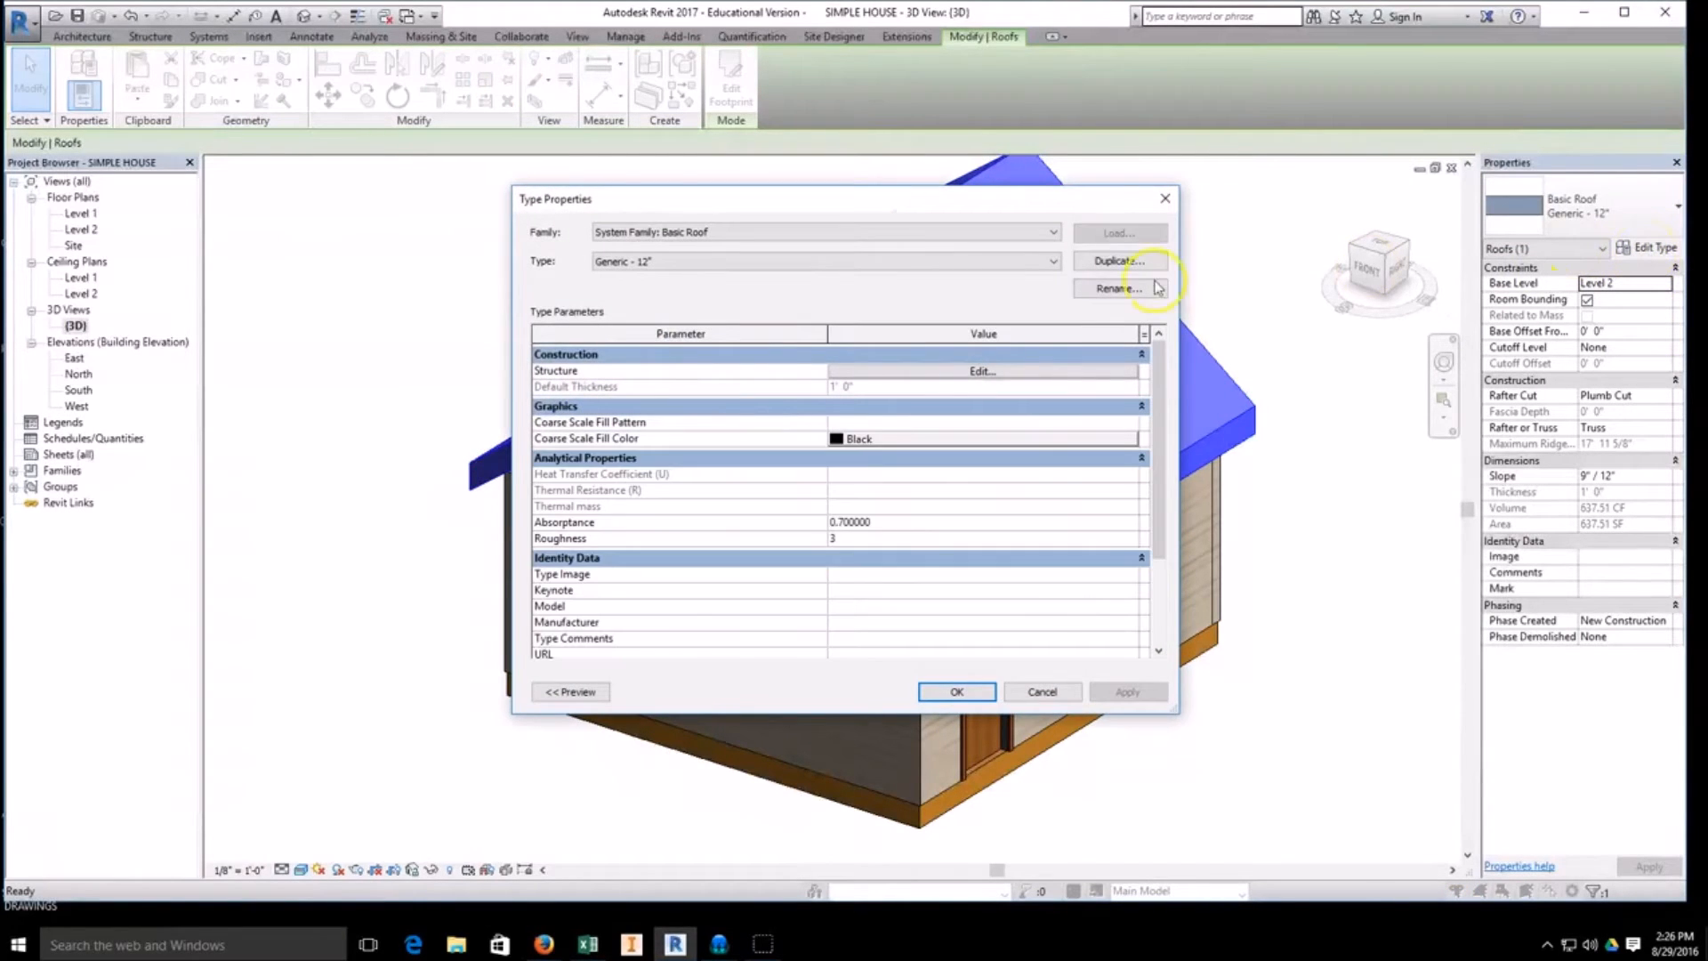
pyautogui.click(1121, 261)
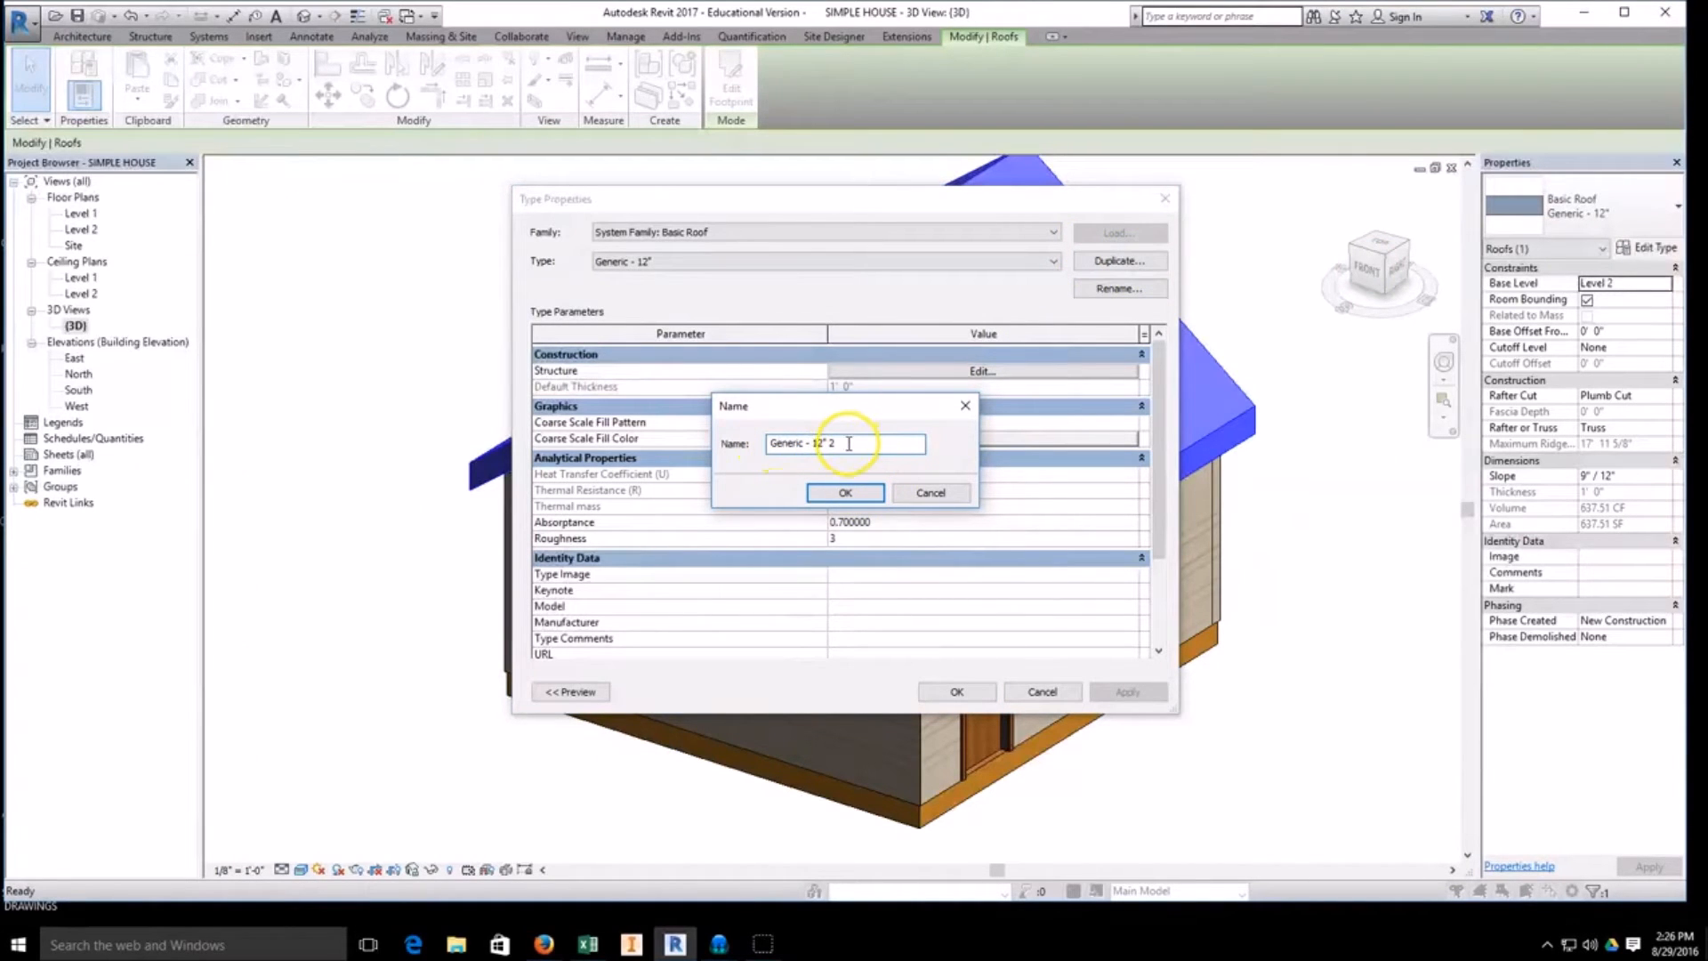
pyautogui.moveTo(851, 443); pyautogui.dragTo(770, 444)
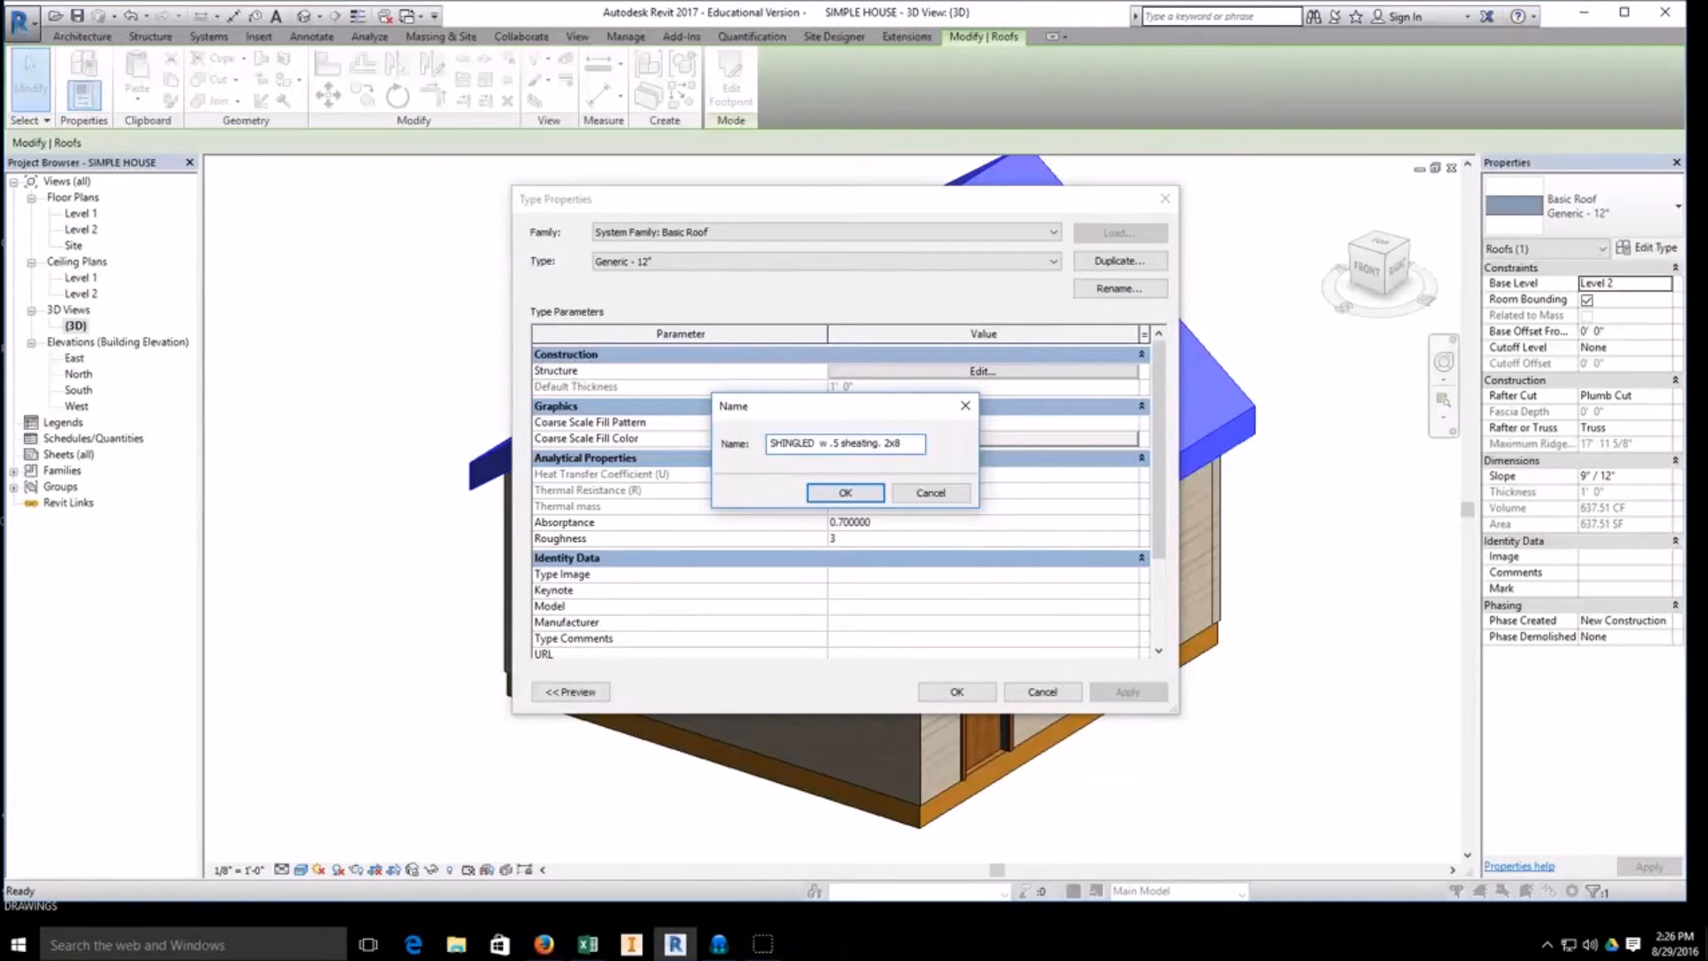
pyautogui.write('FTER')
pyautogui.click(844, 492)
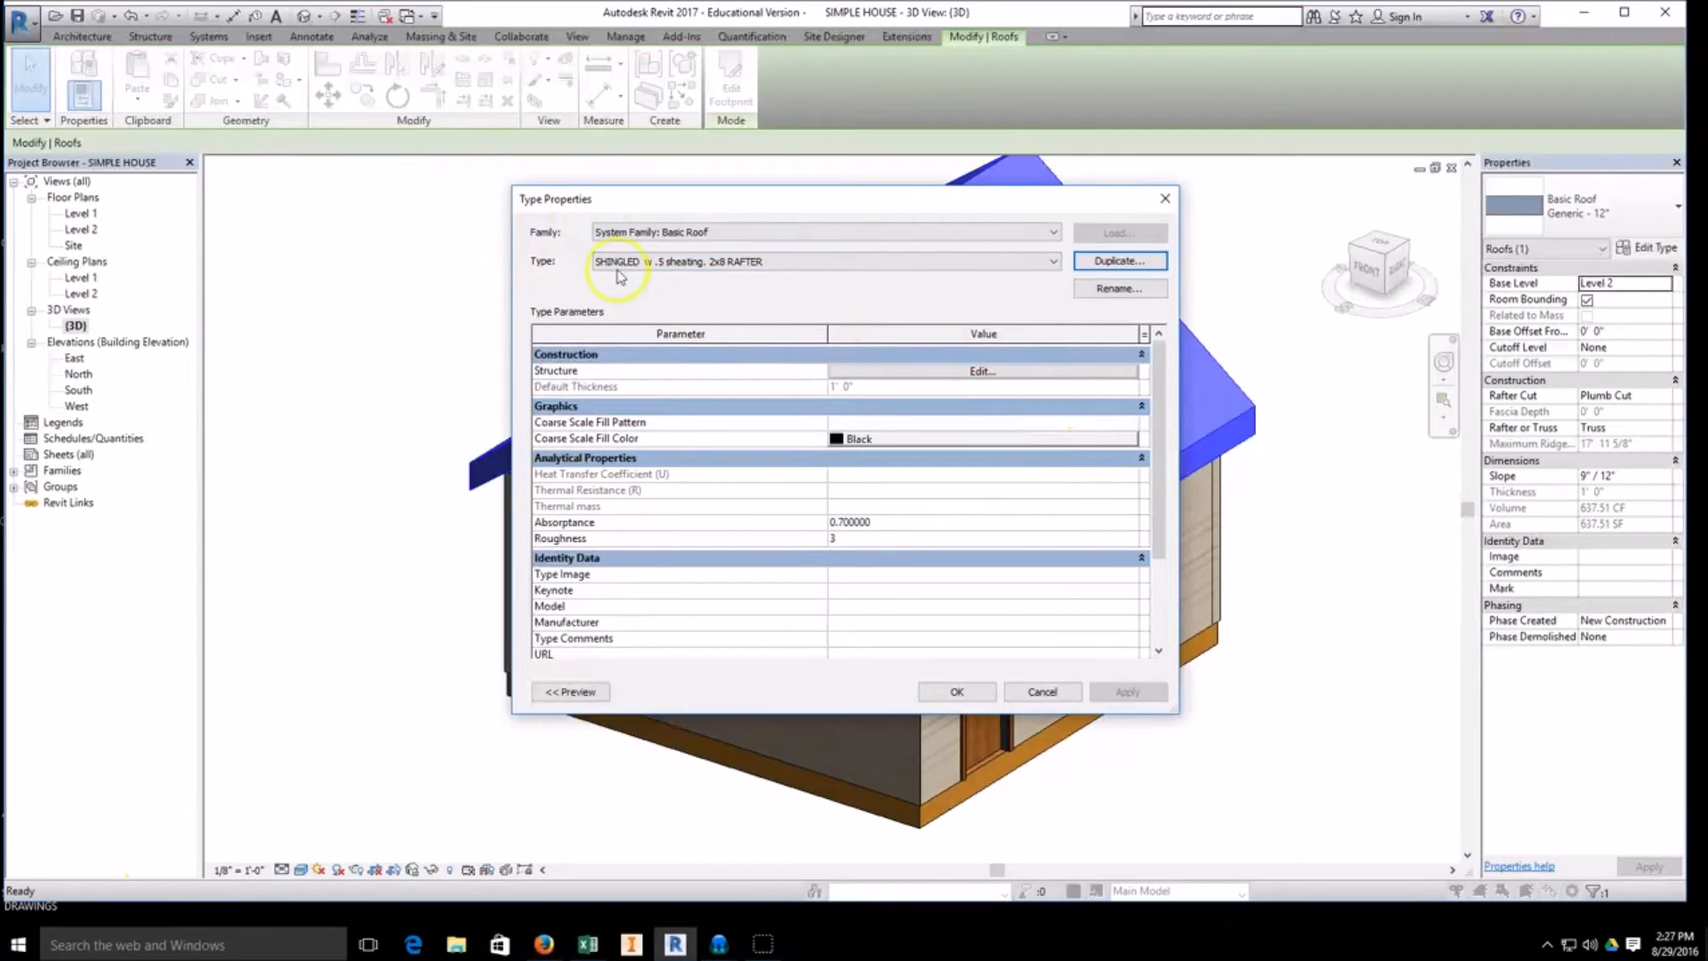
# Step: In the roof type's structure, search the material library for 'rafter'
pyautogui.click(988, 371)
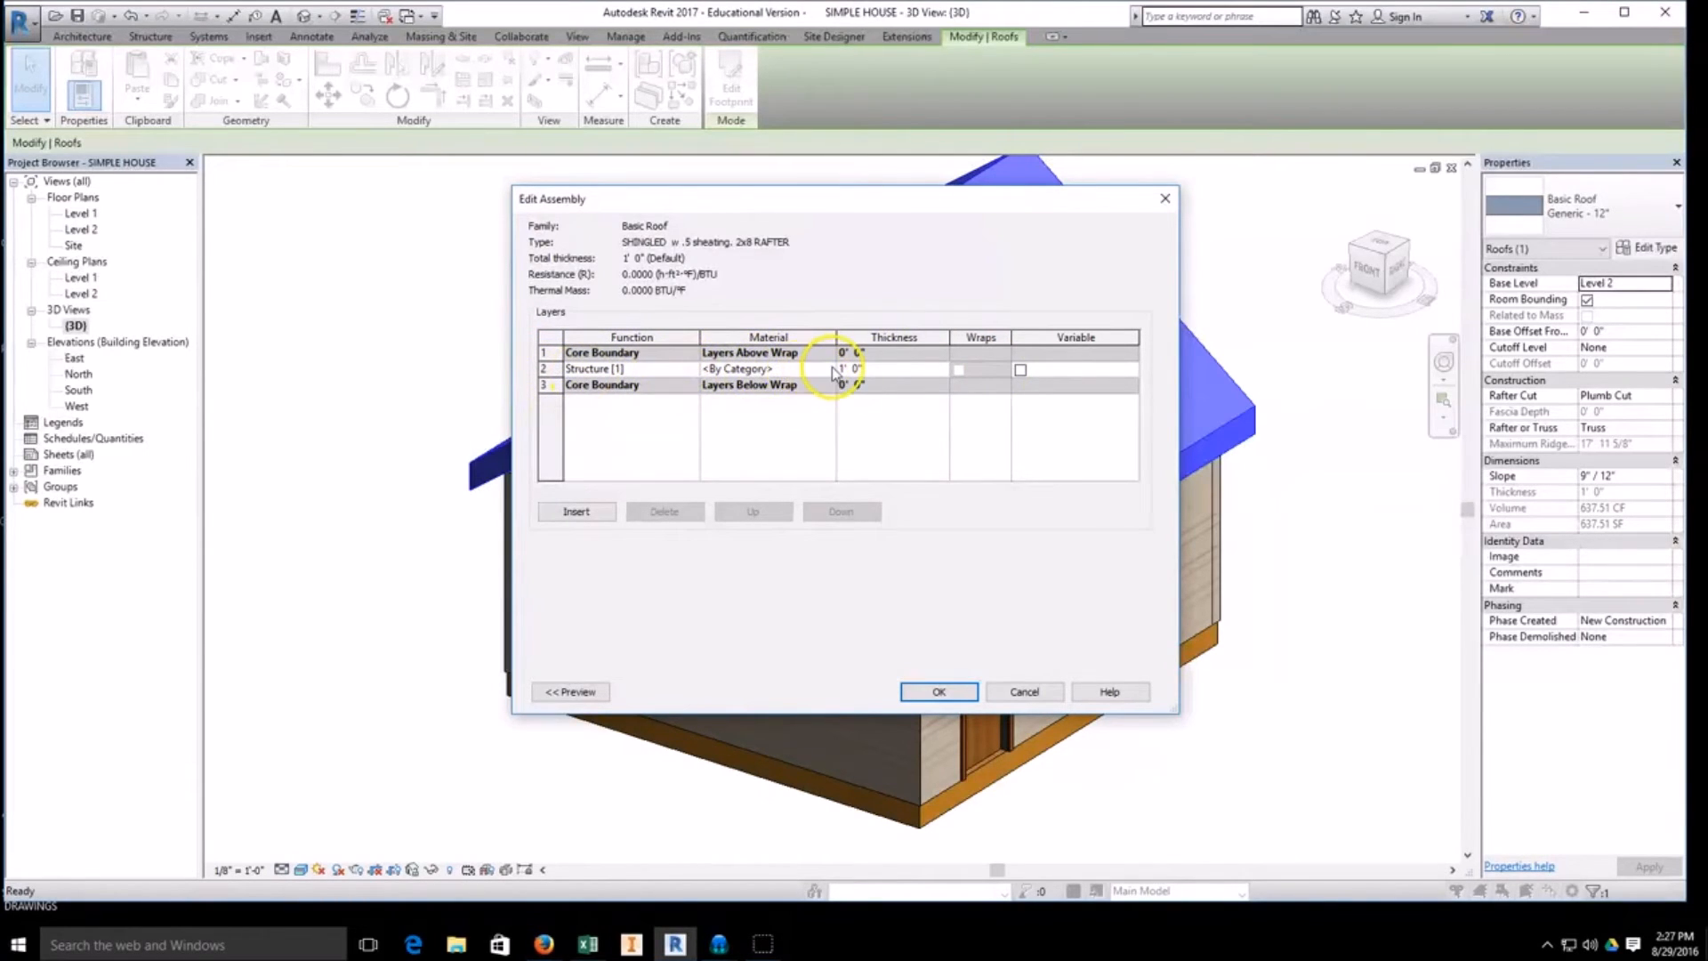
pyautogui.click(801, 369)
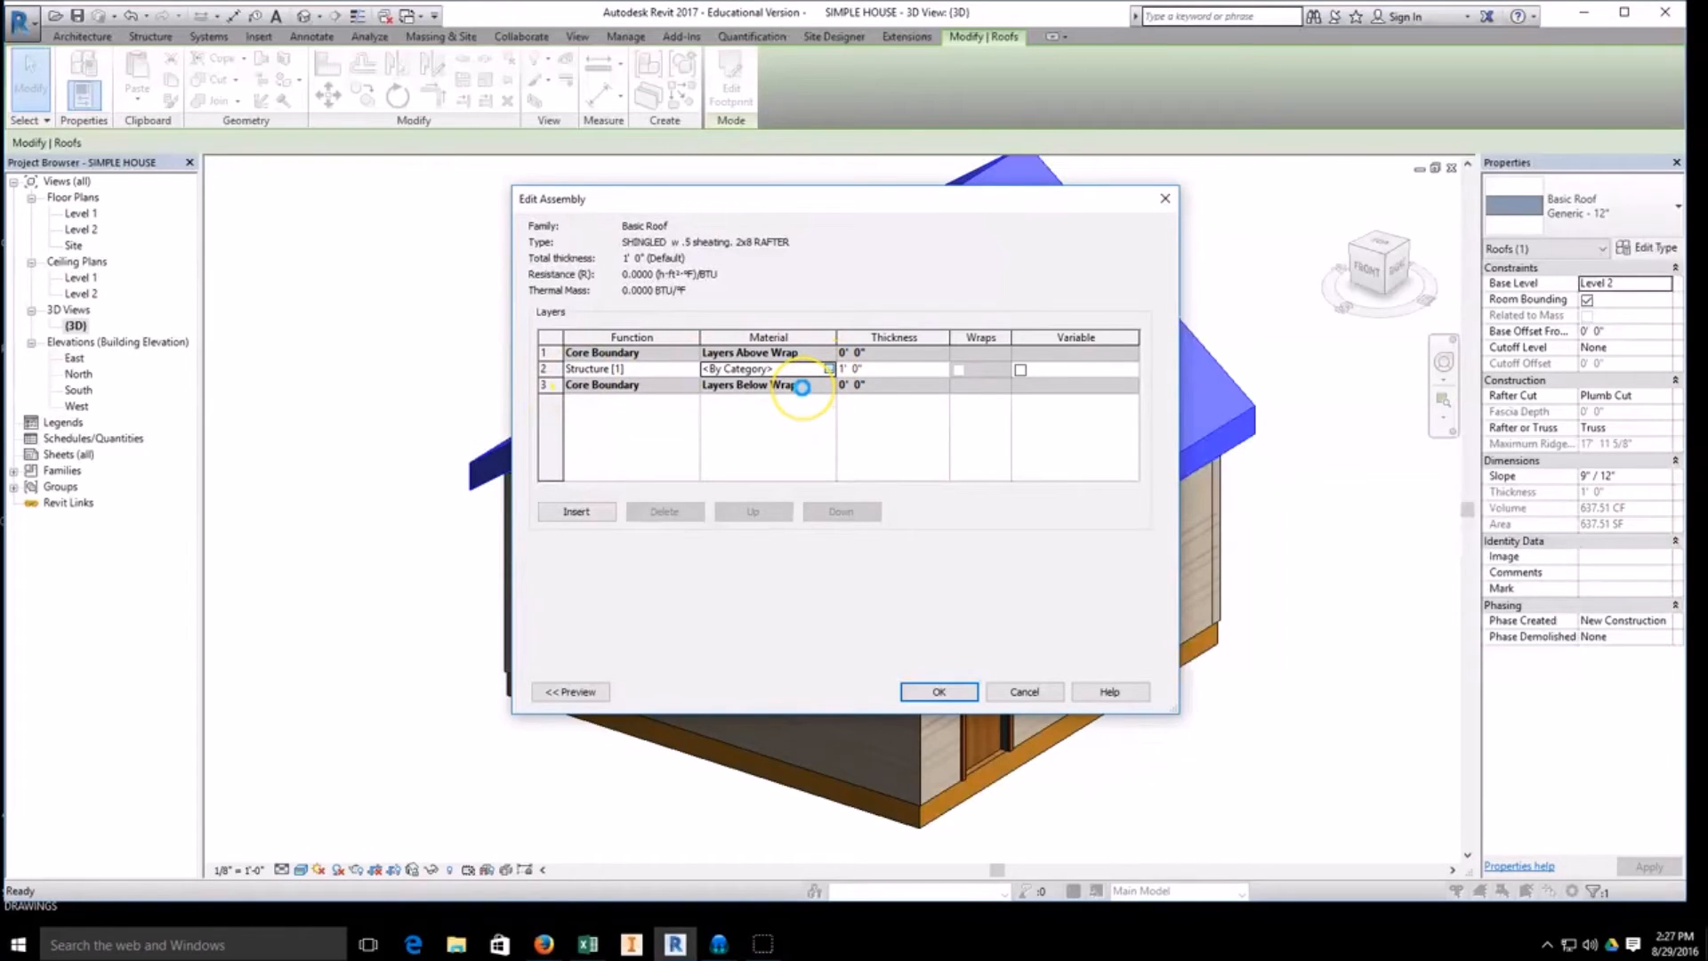
pyautogui.click(820, 385)
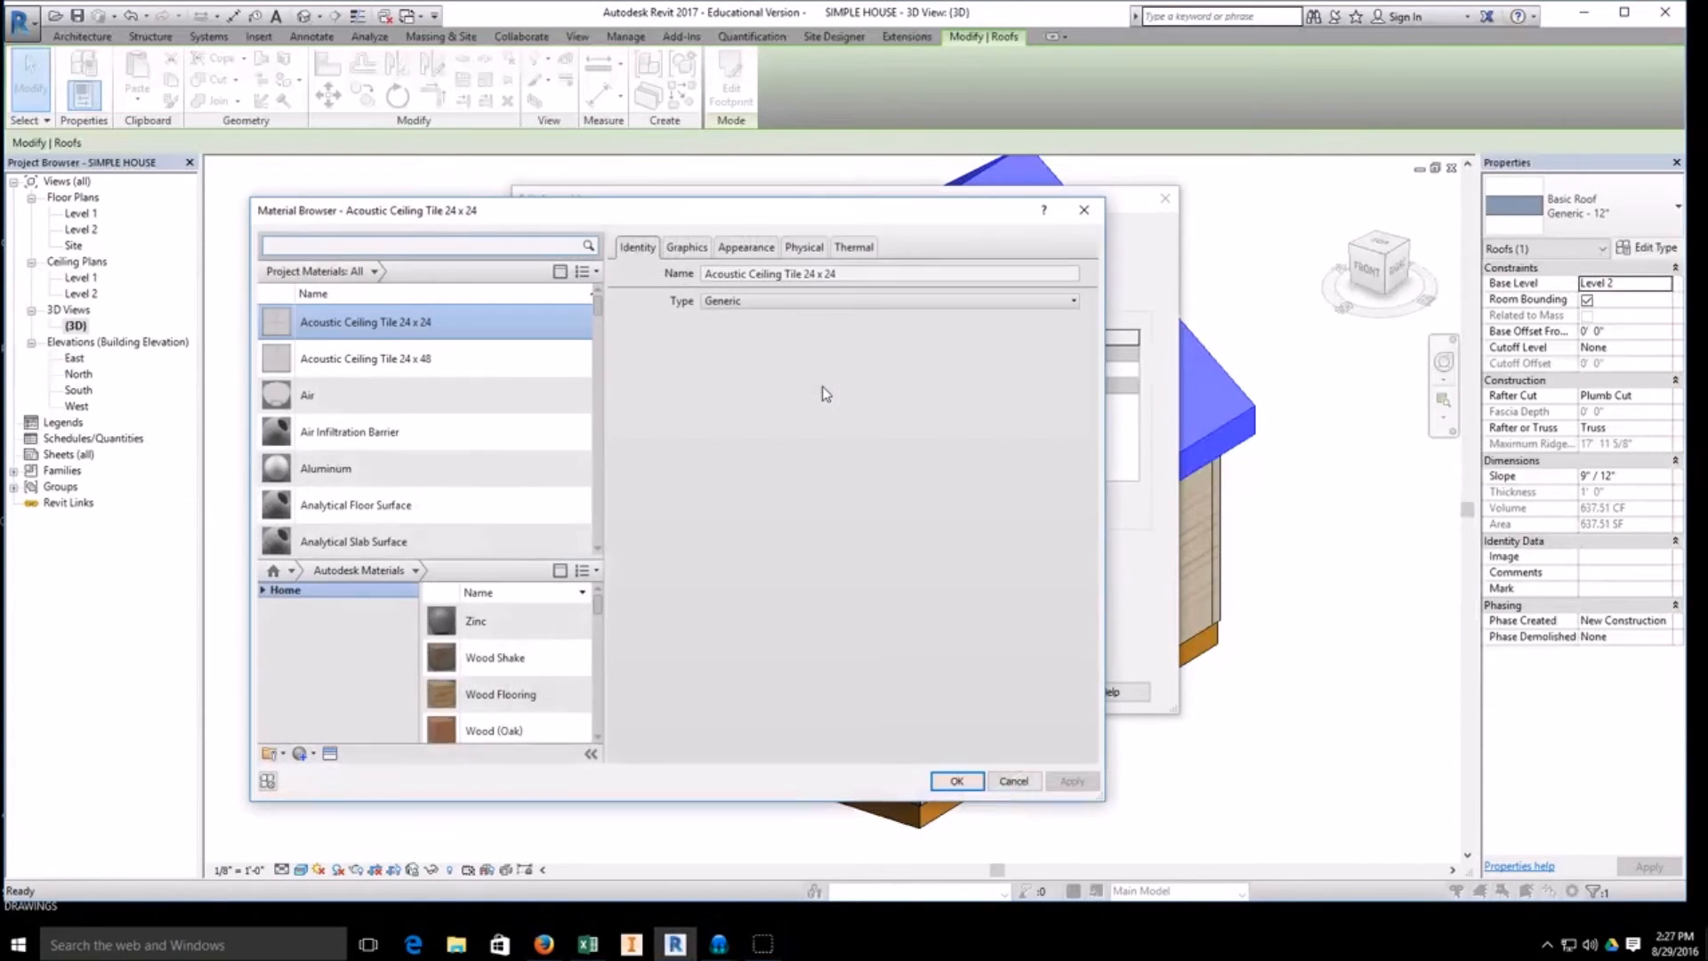
pyautogui.click(368, 244)
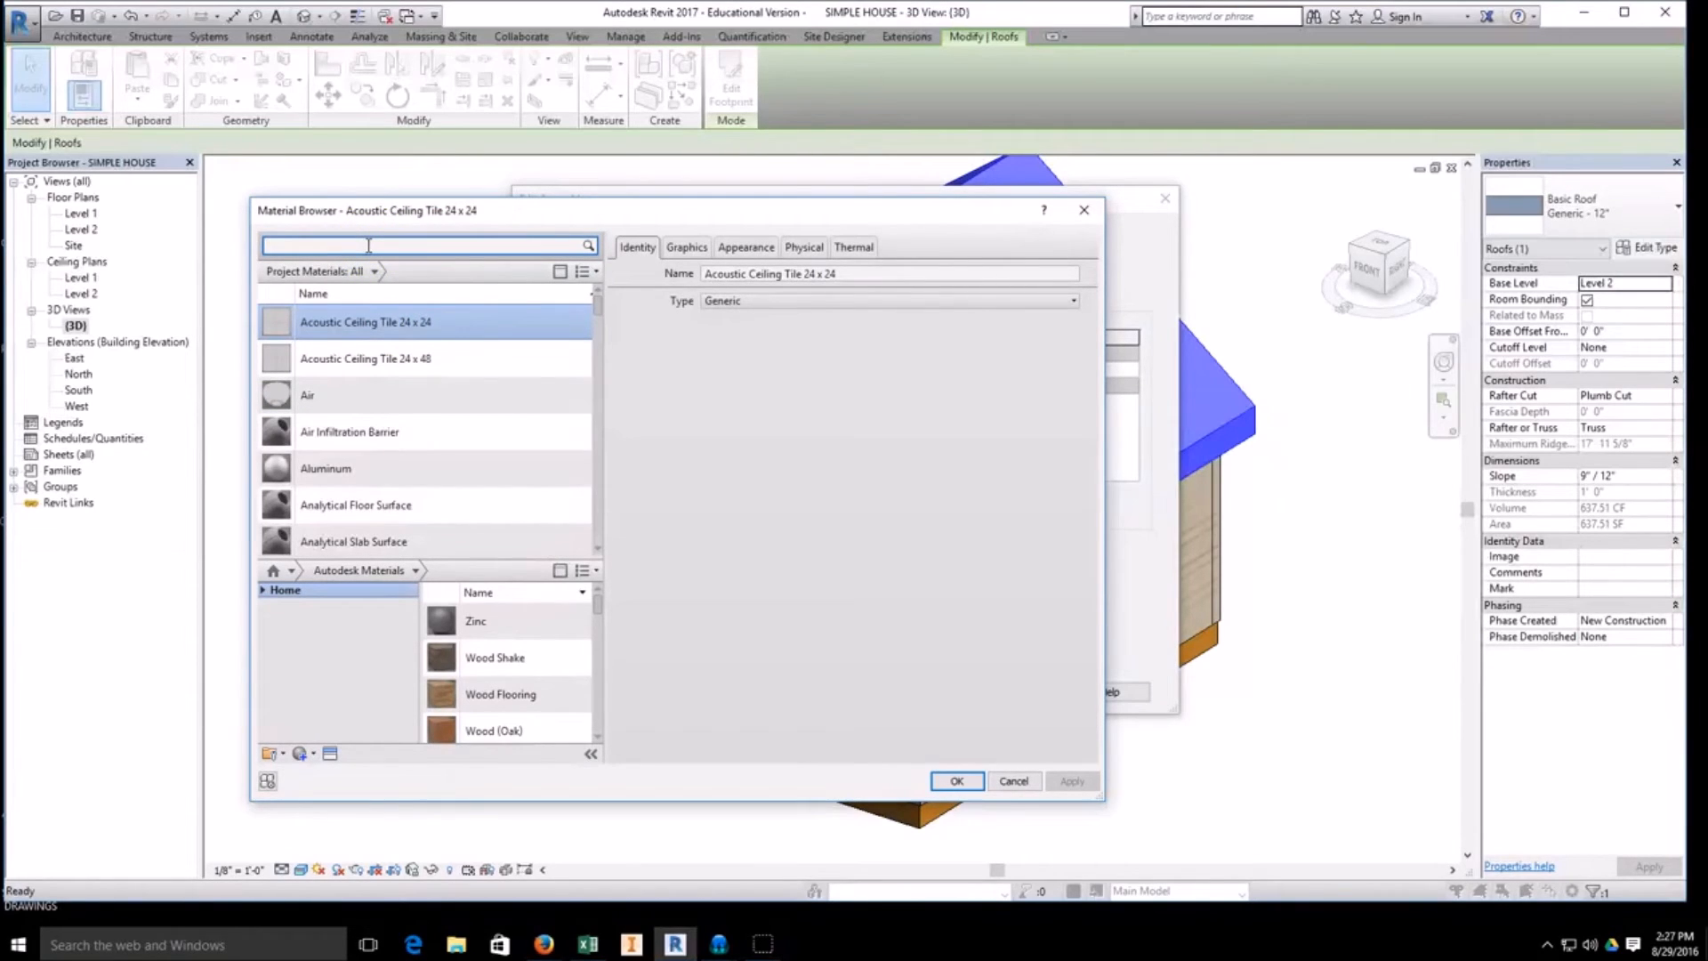
pyautogui.write('rafter')
pyautogui.press('Return')
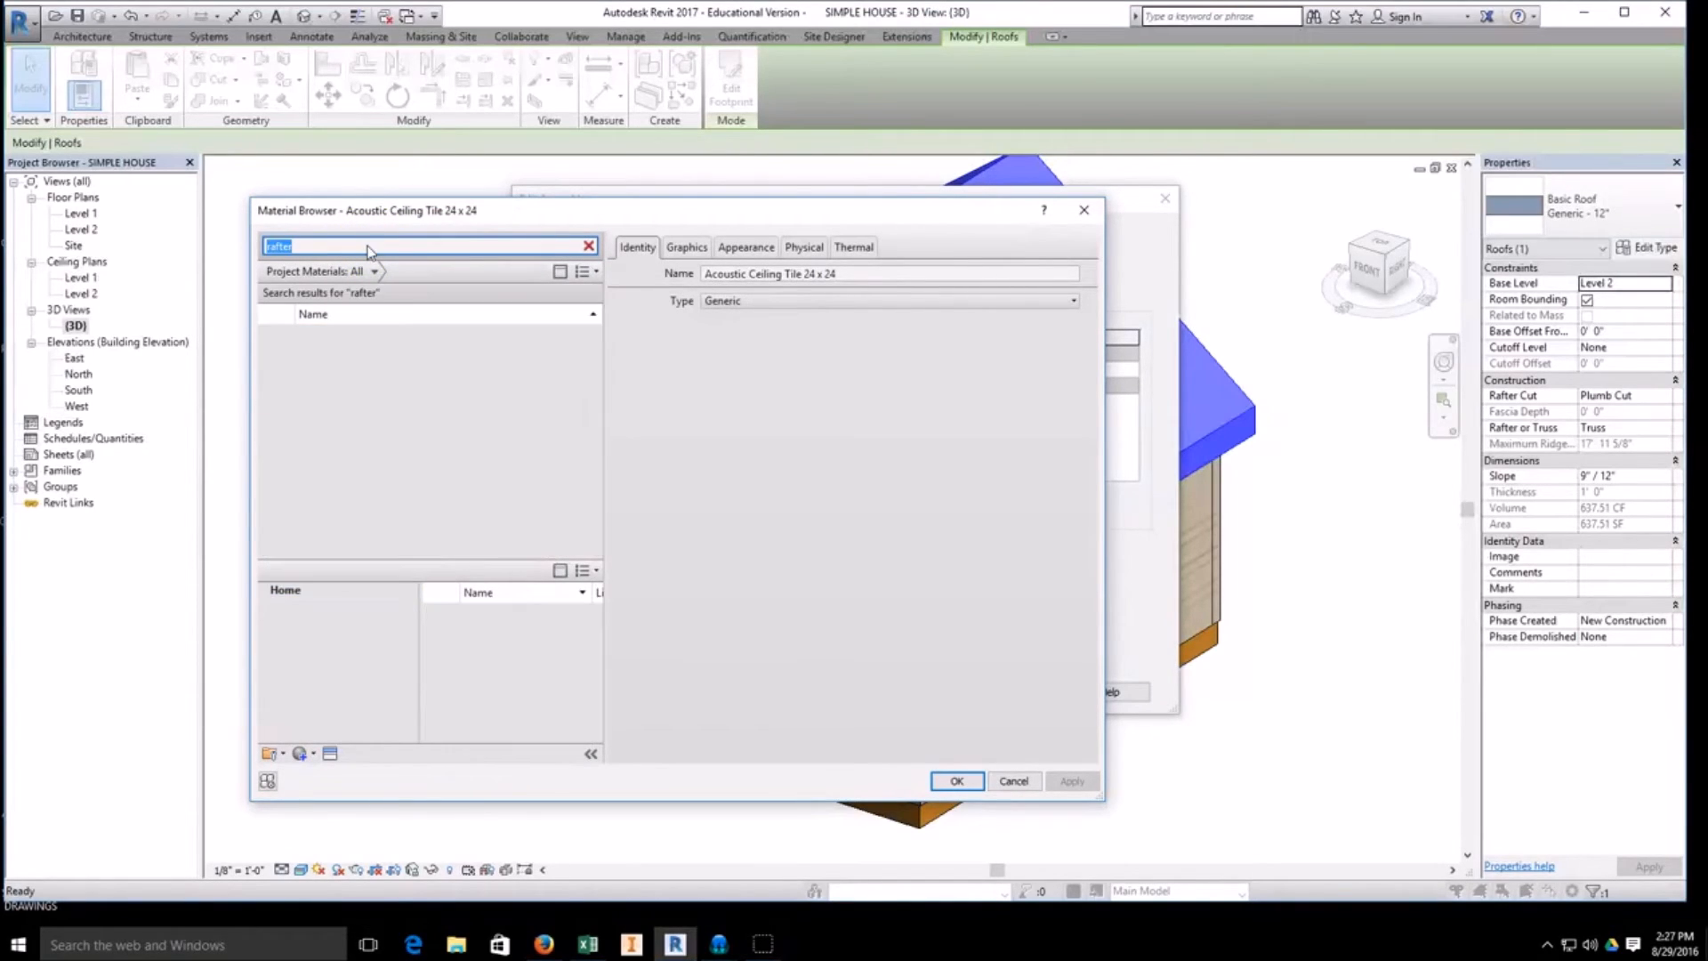
# Step: Assign Structure, Wood Joist/Rafter Layer, Batt Insulation to the structure layer at 7 1/4" thick
pyautogui.click(395, 385)
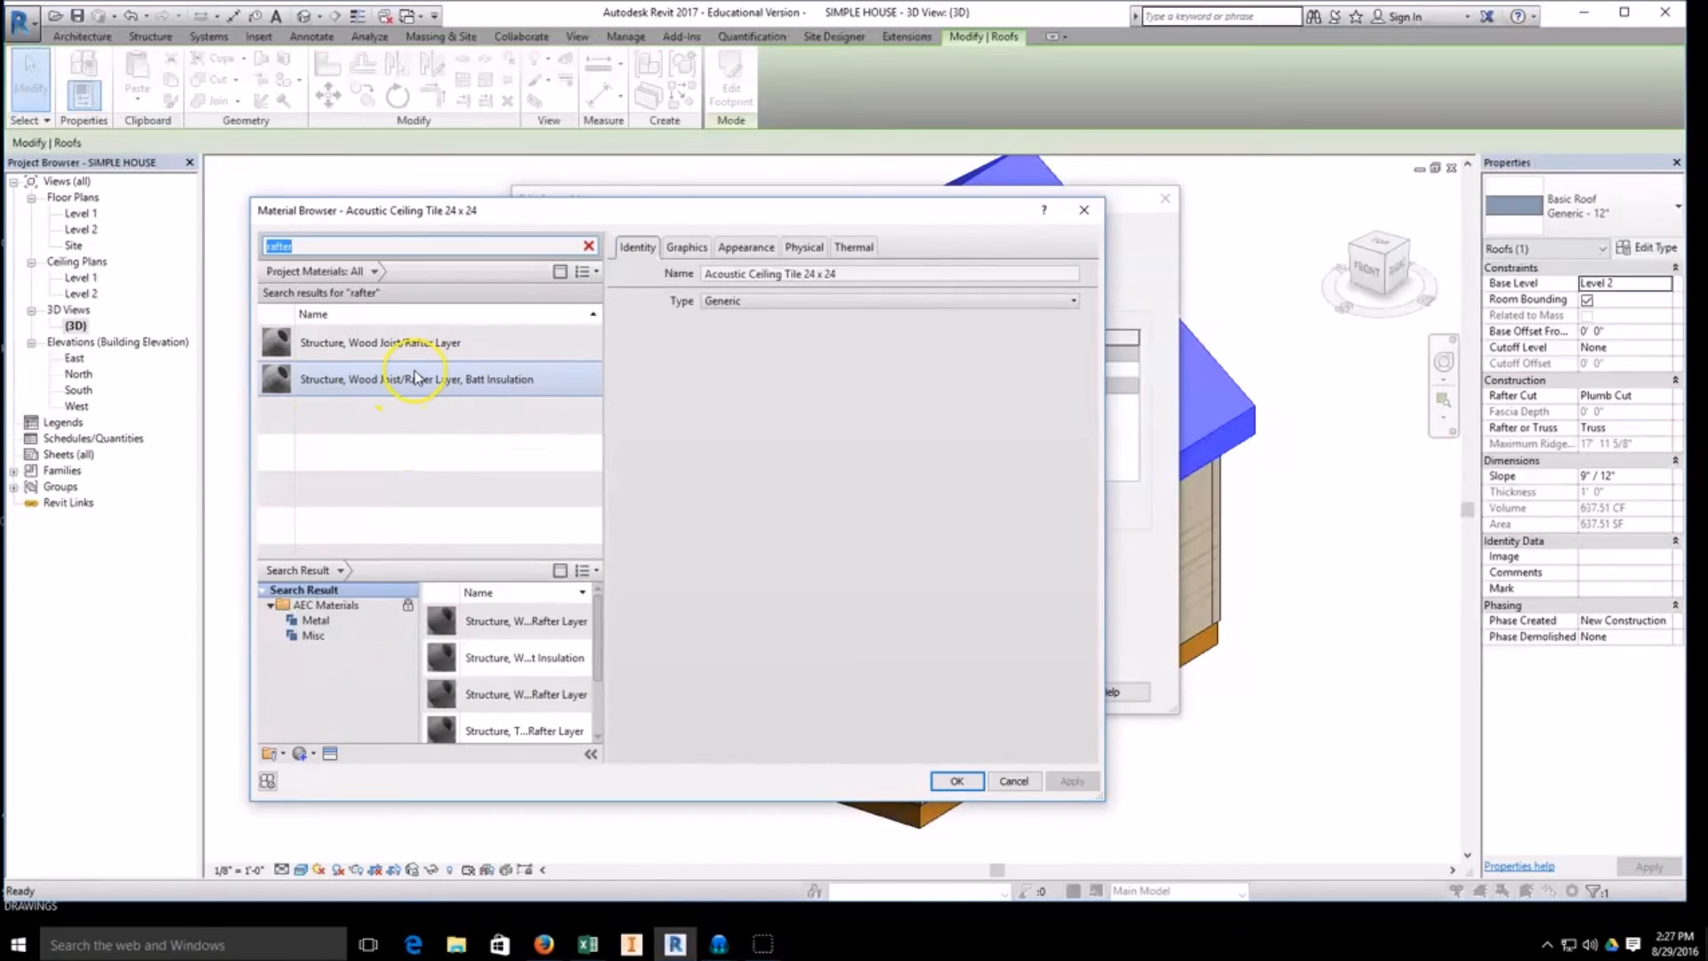
pyautogui.doubleClick(440, 379)
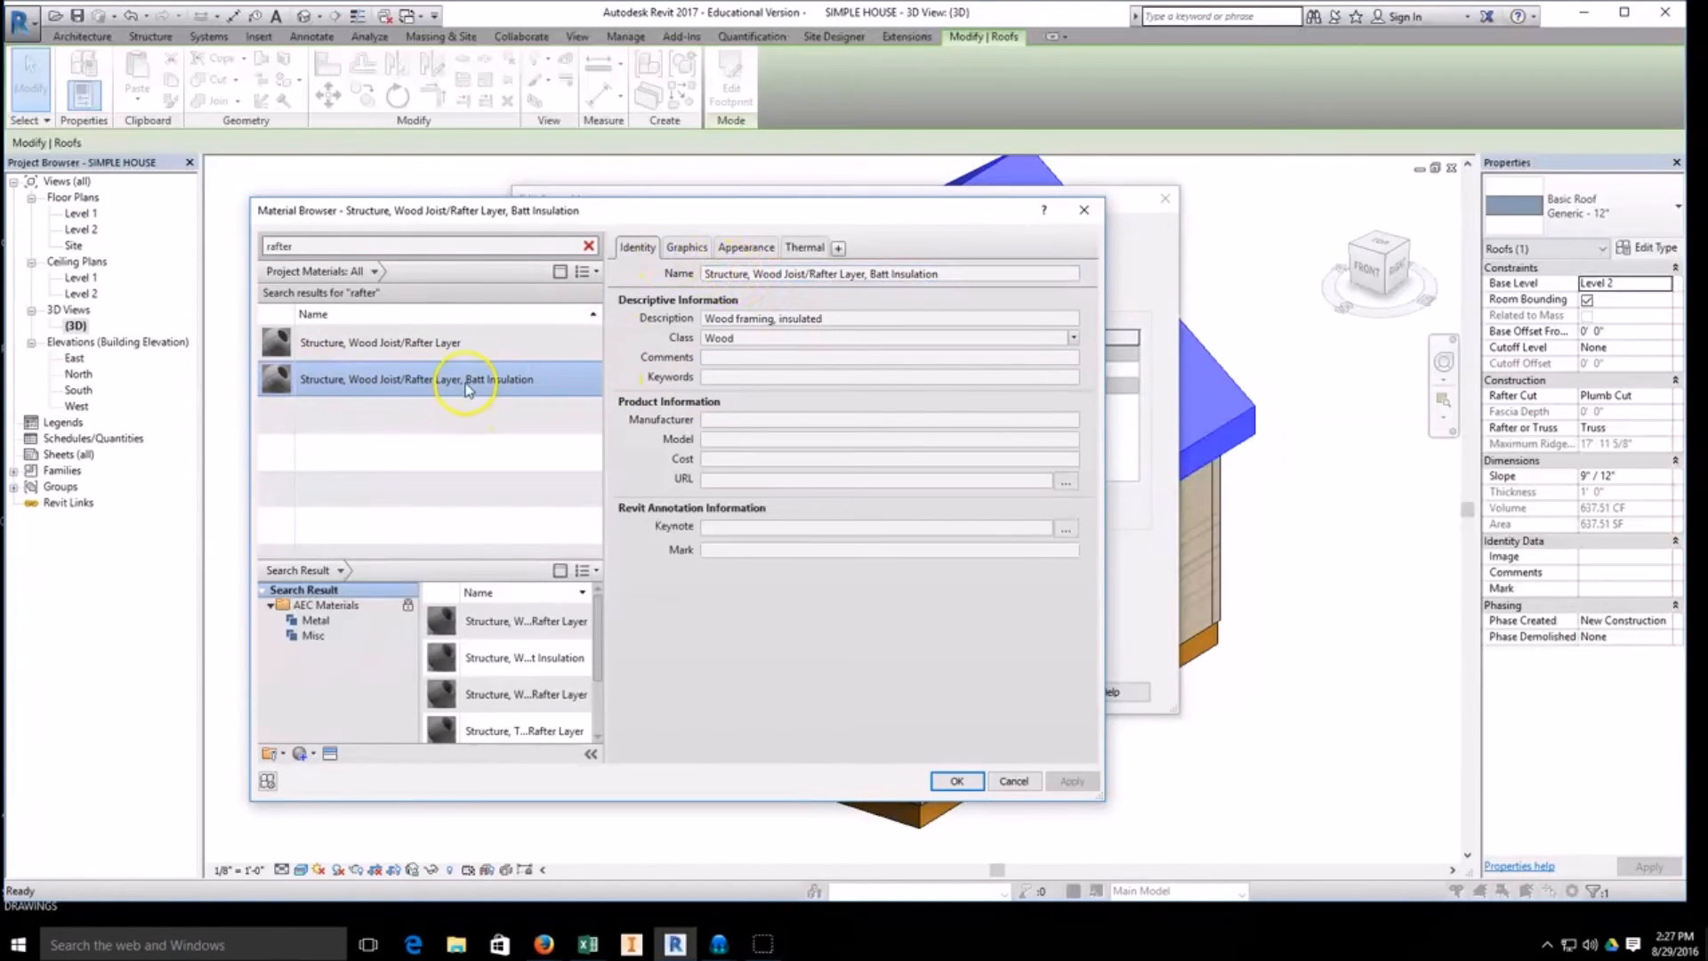
pyautogui.doubleClick(467, 379)
pyautogui.doubleClick(861, 370)
pyautogui.write('7 1/4"')
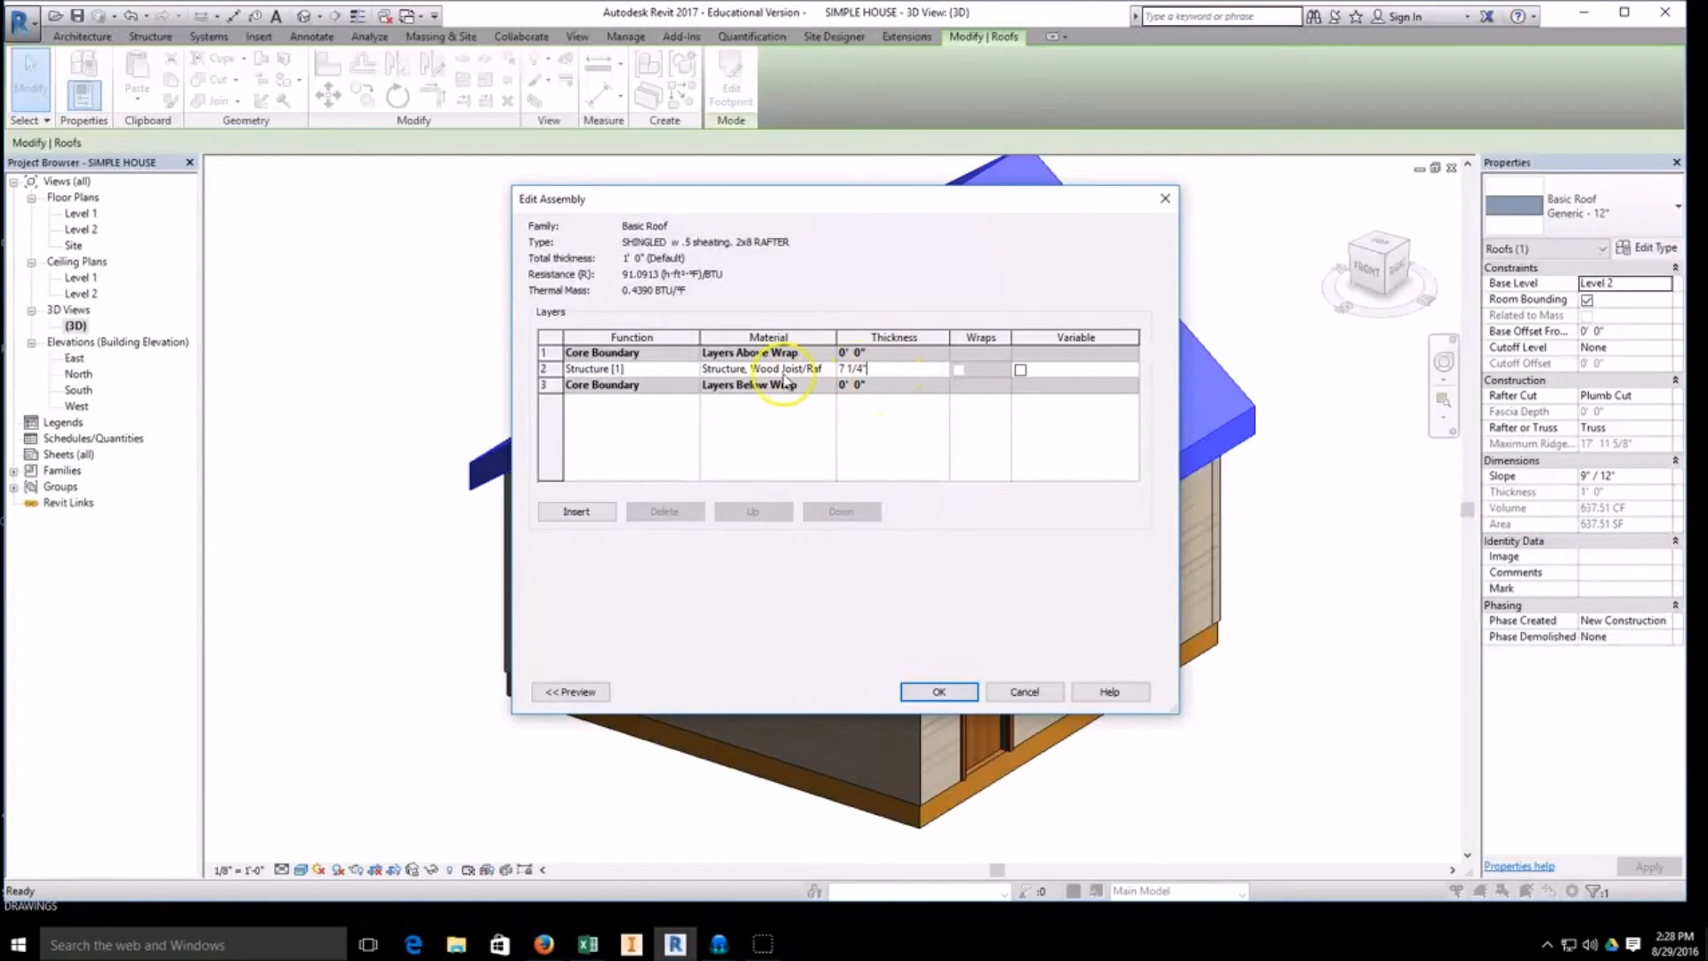
# Step: Insert a 1/2" Plywood, Sheathing layer above the rafter layer
pyautogui.click(577, 513)
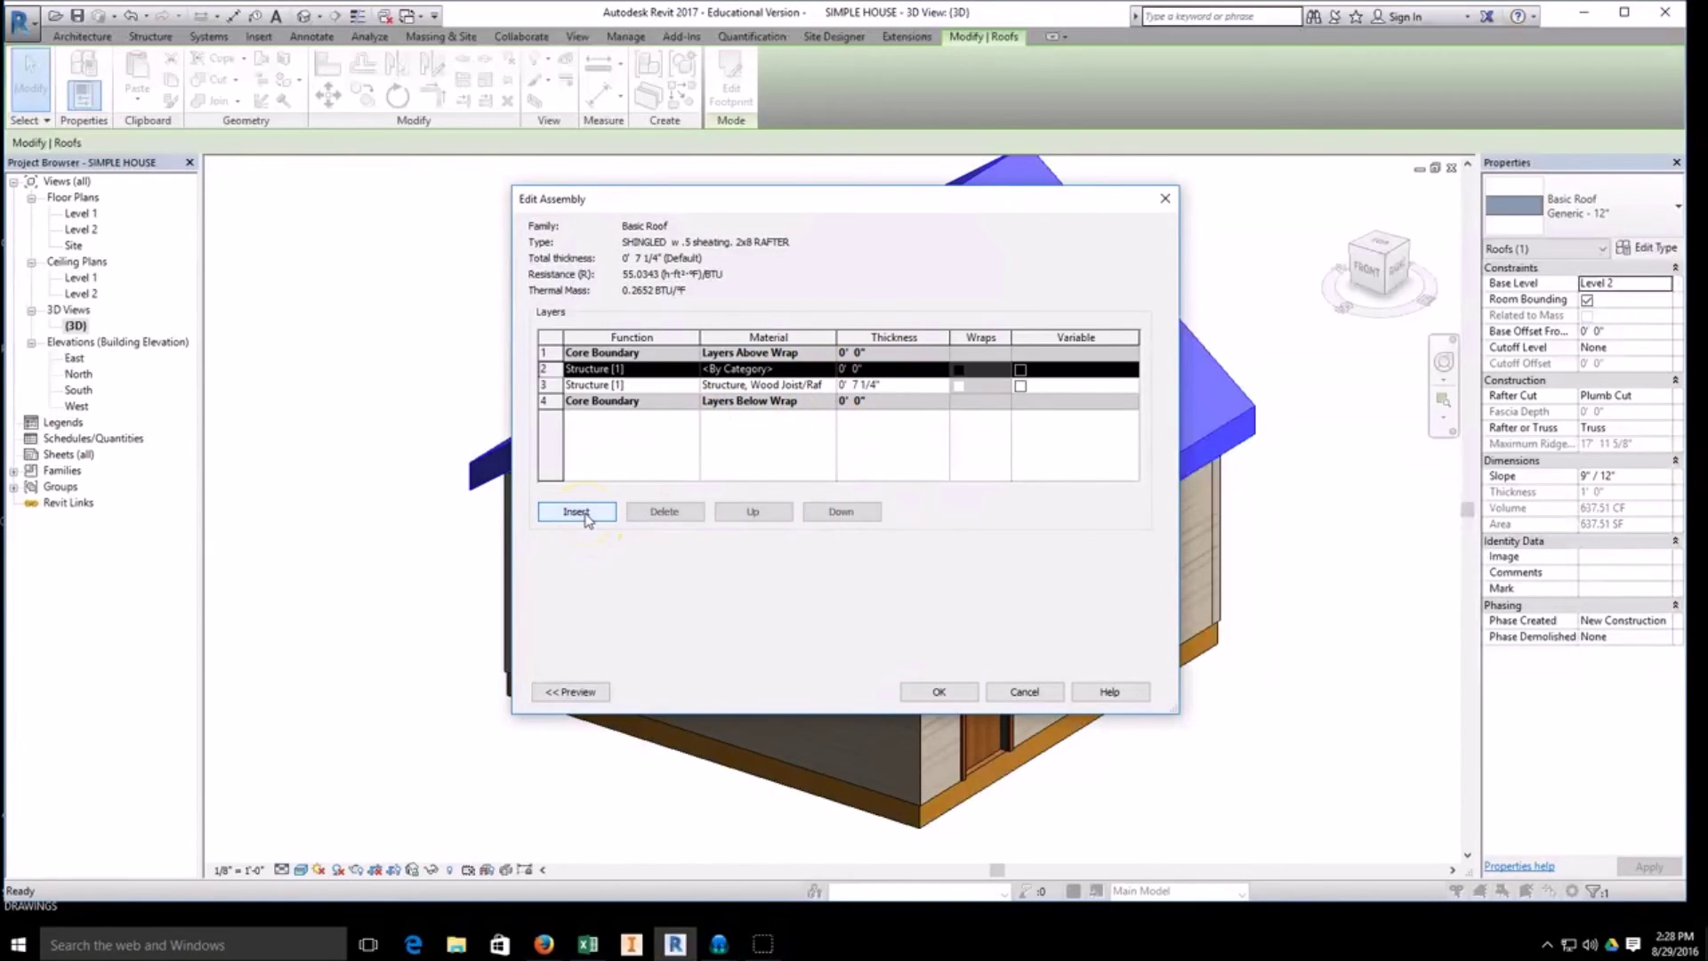
pyautogui.click(761, 369)
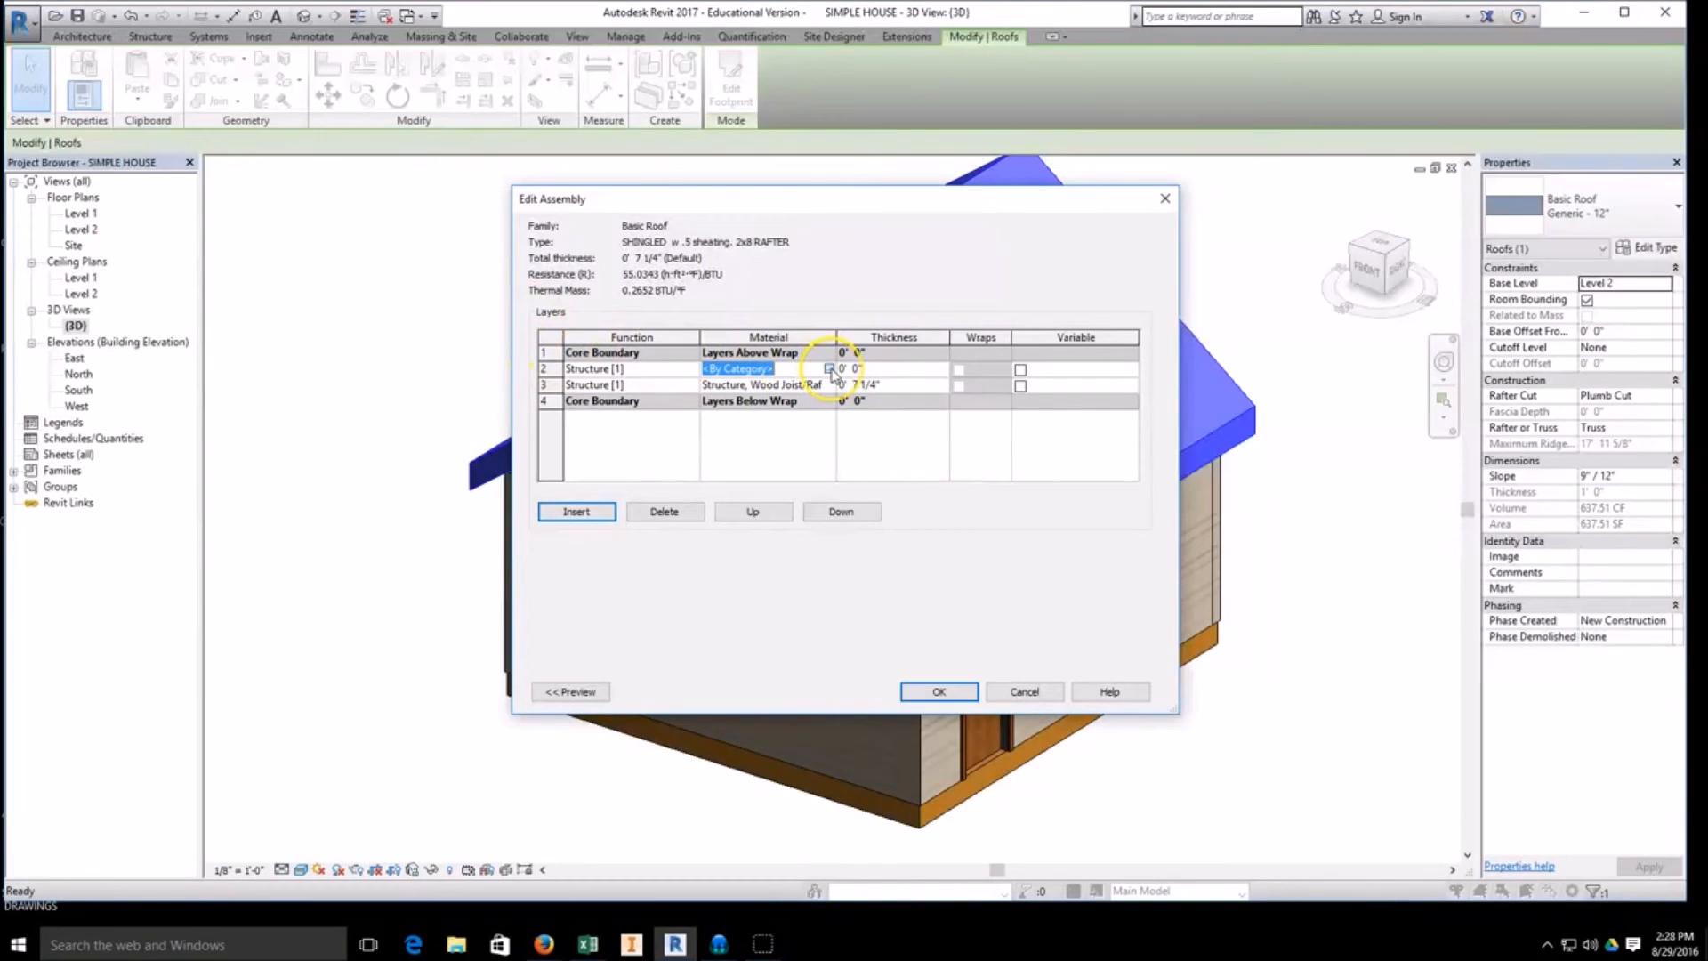
pyautogui.click(828, 368)
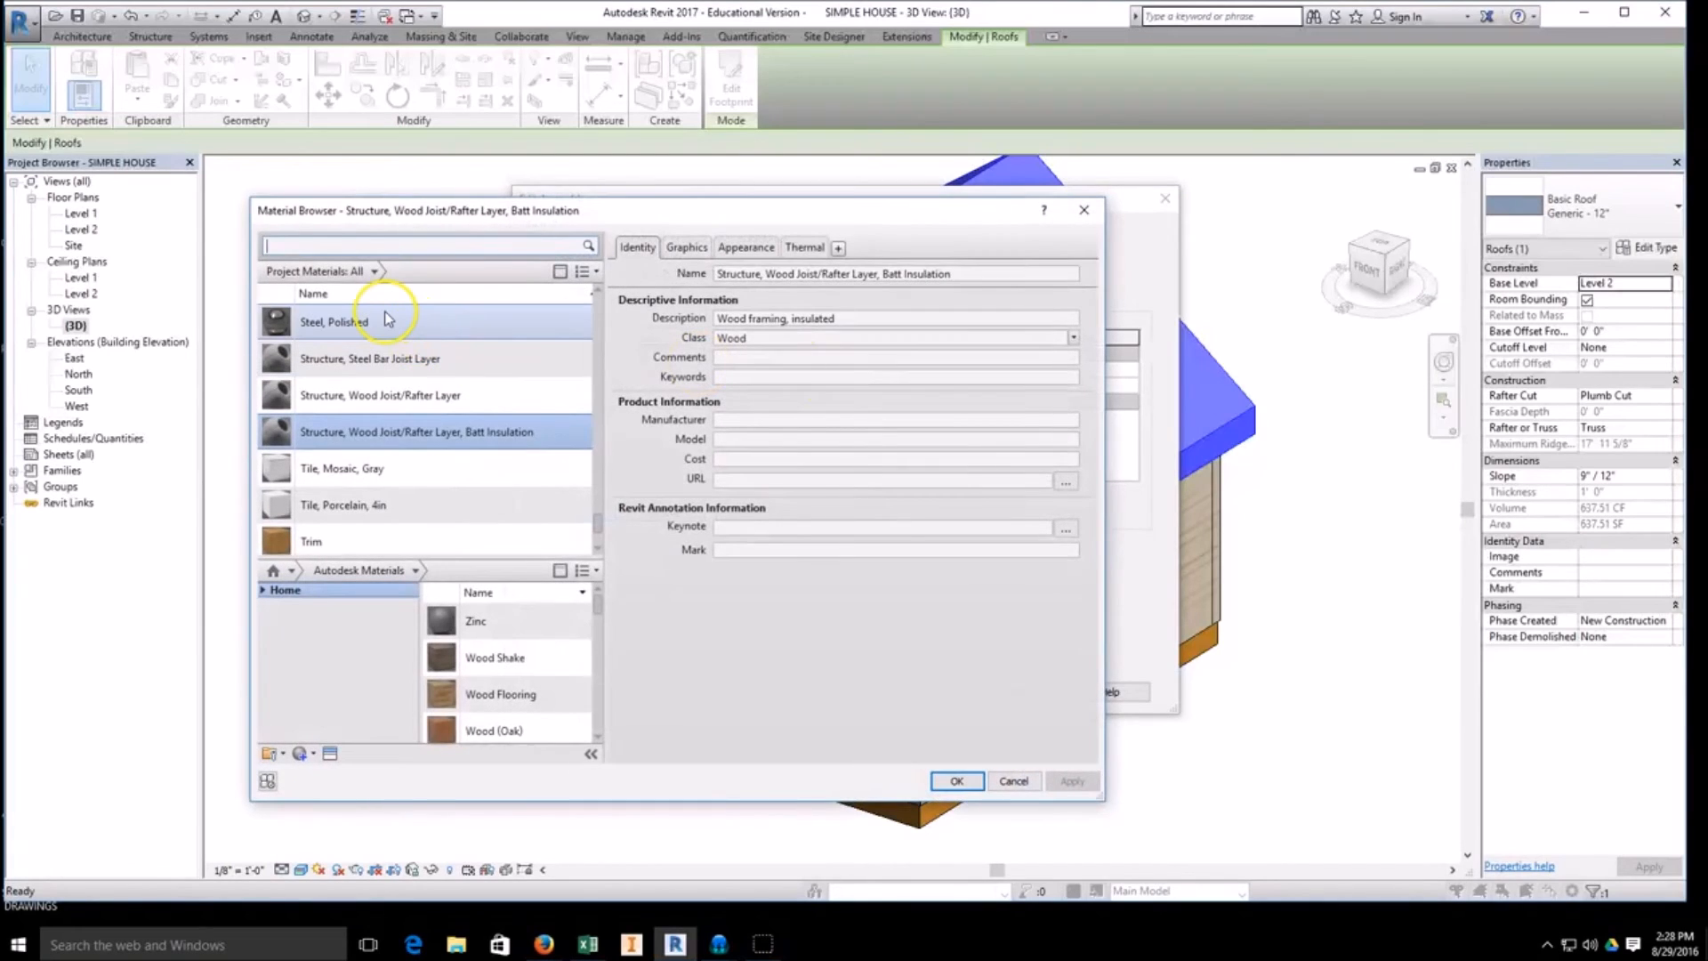
pyautogui.click(359, 246)
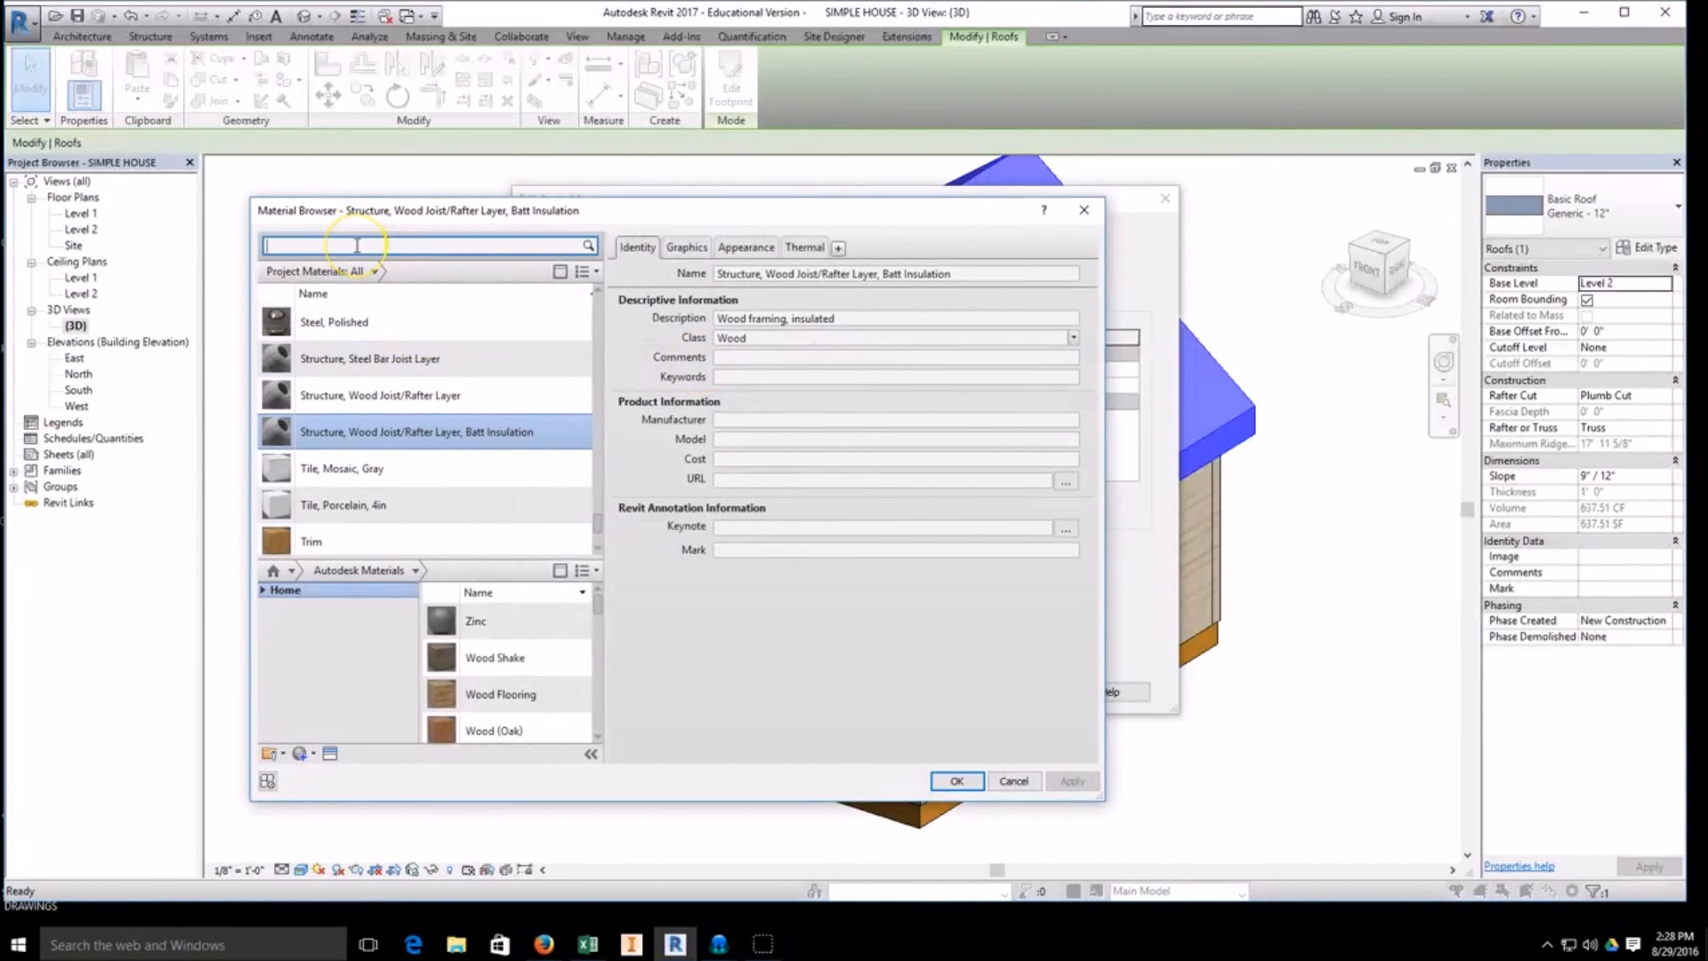
pyautogui.write('wood she')
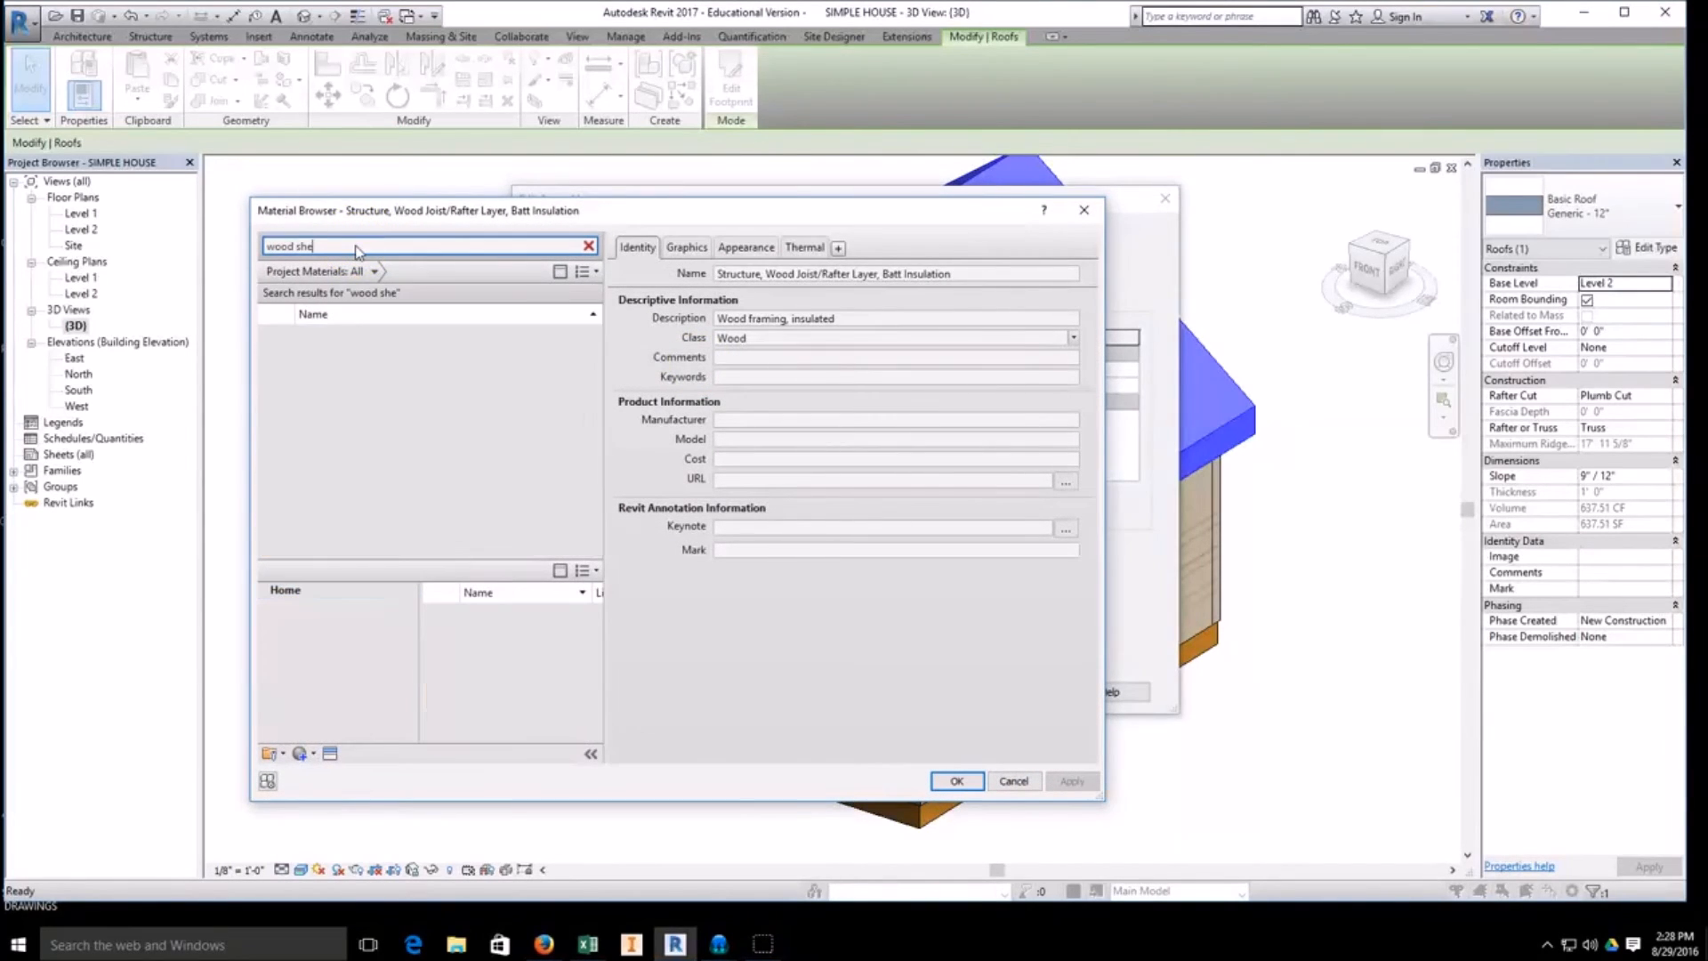
pyautogui.write('hing')
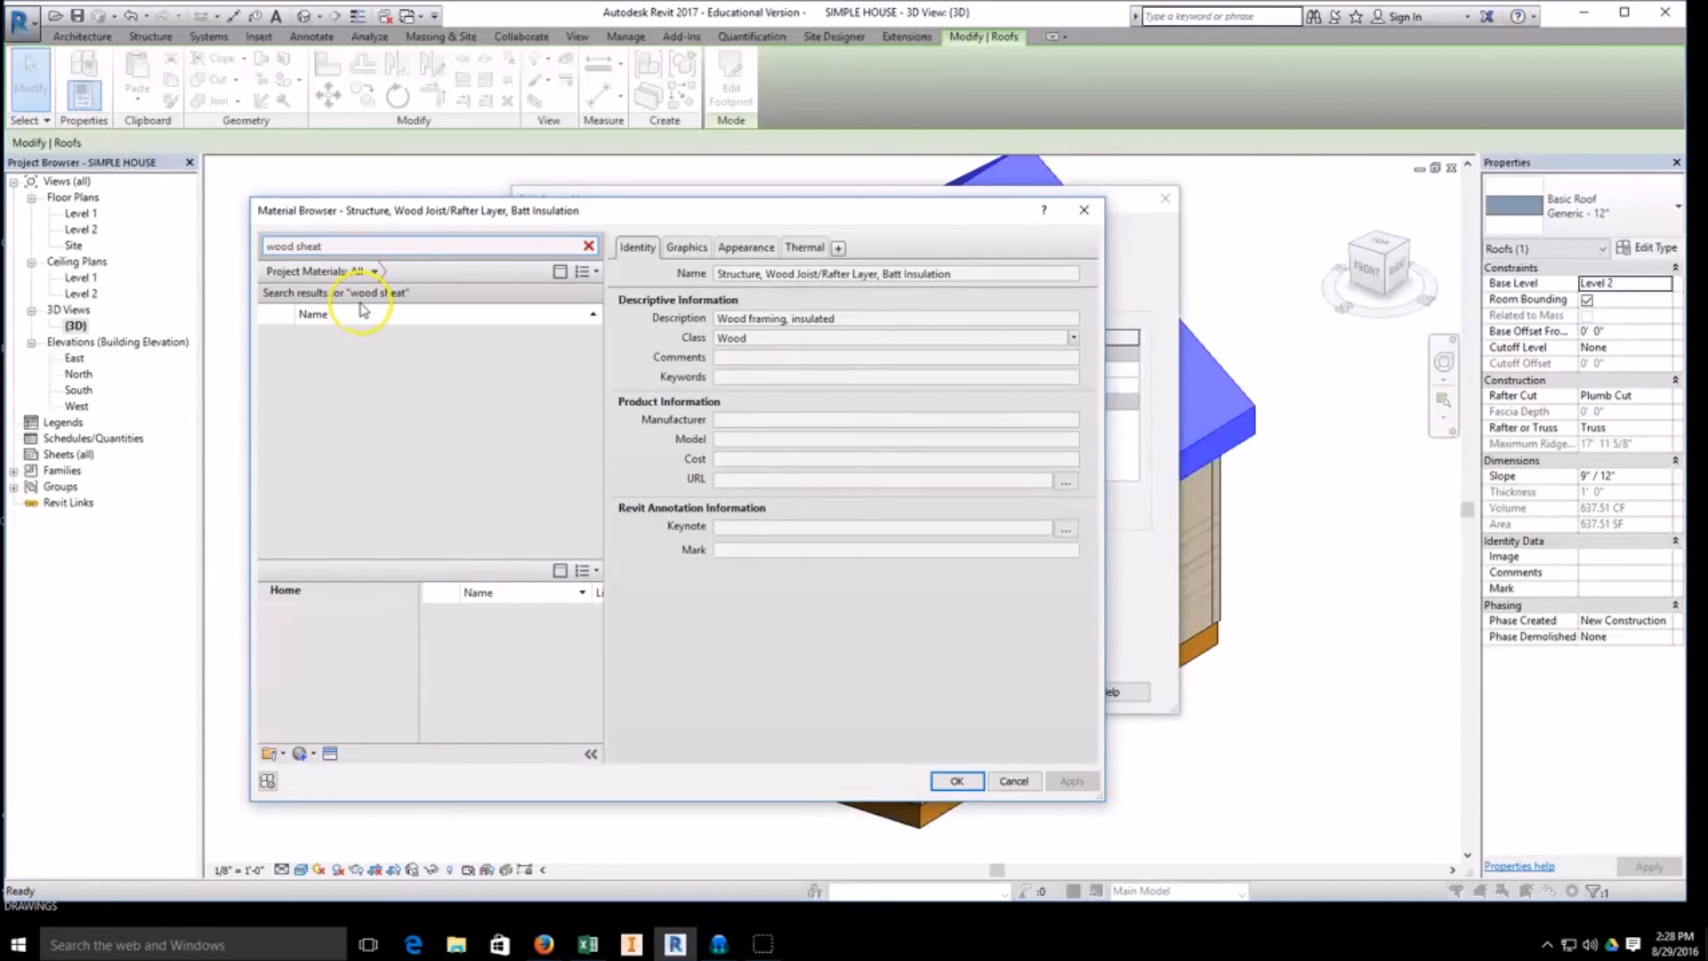
pyautogui.doubleClick(351, 340)
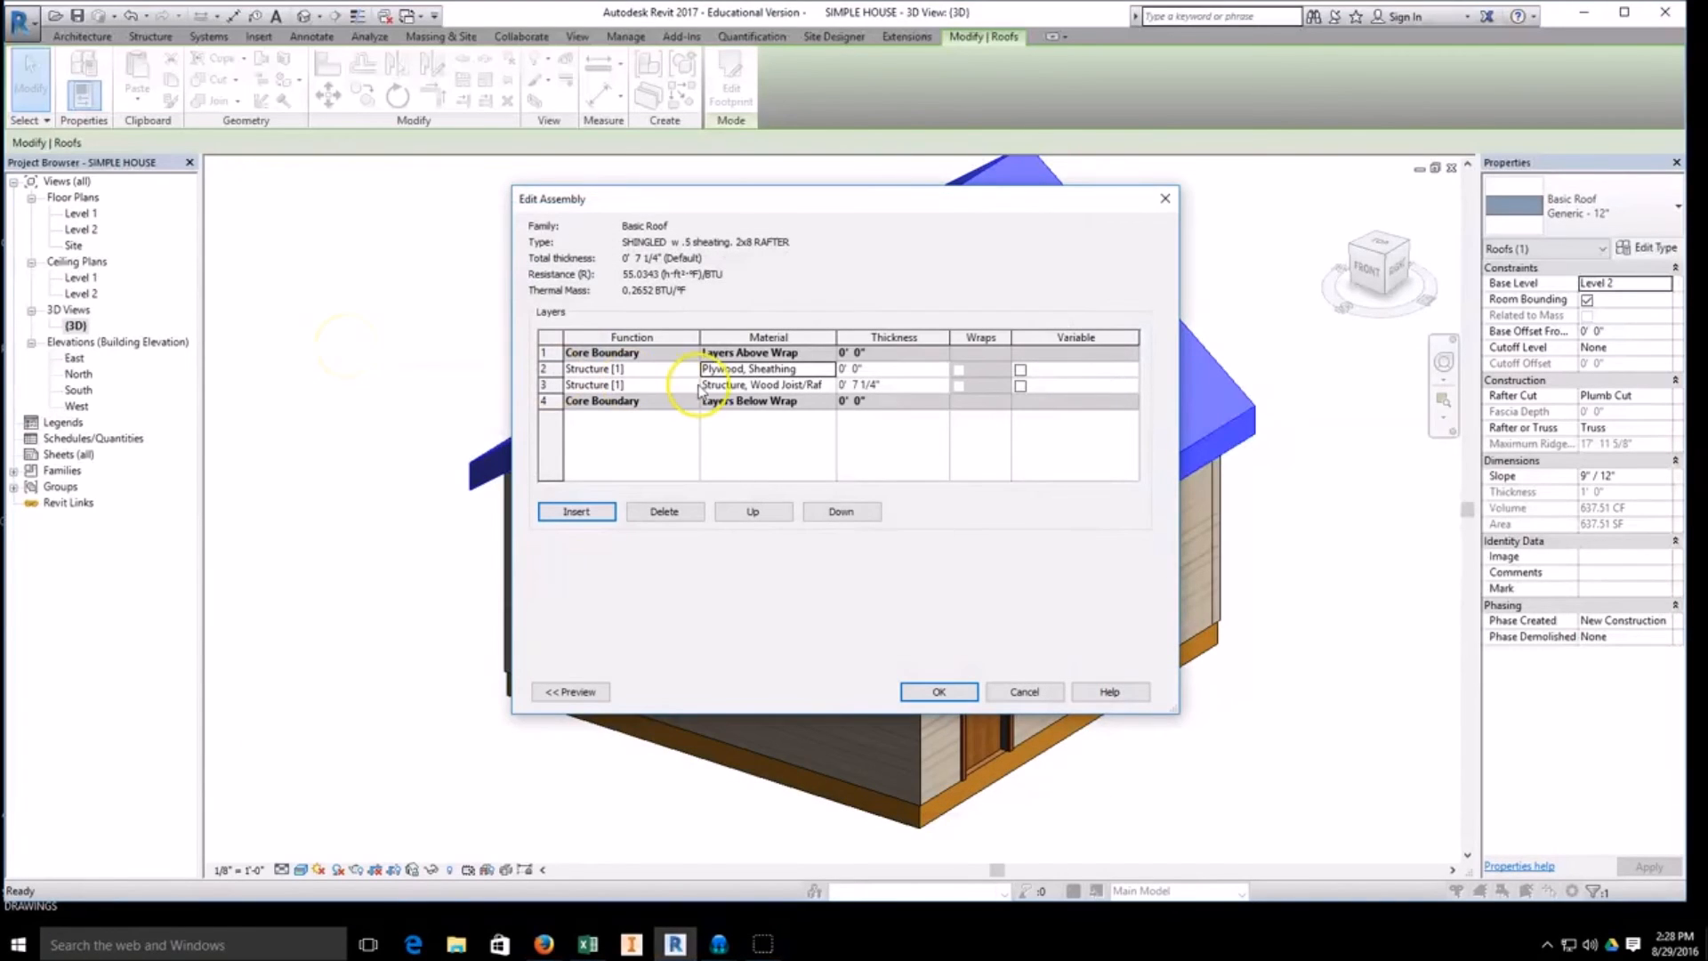
pyautogui.click(864, 368)
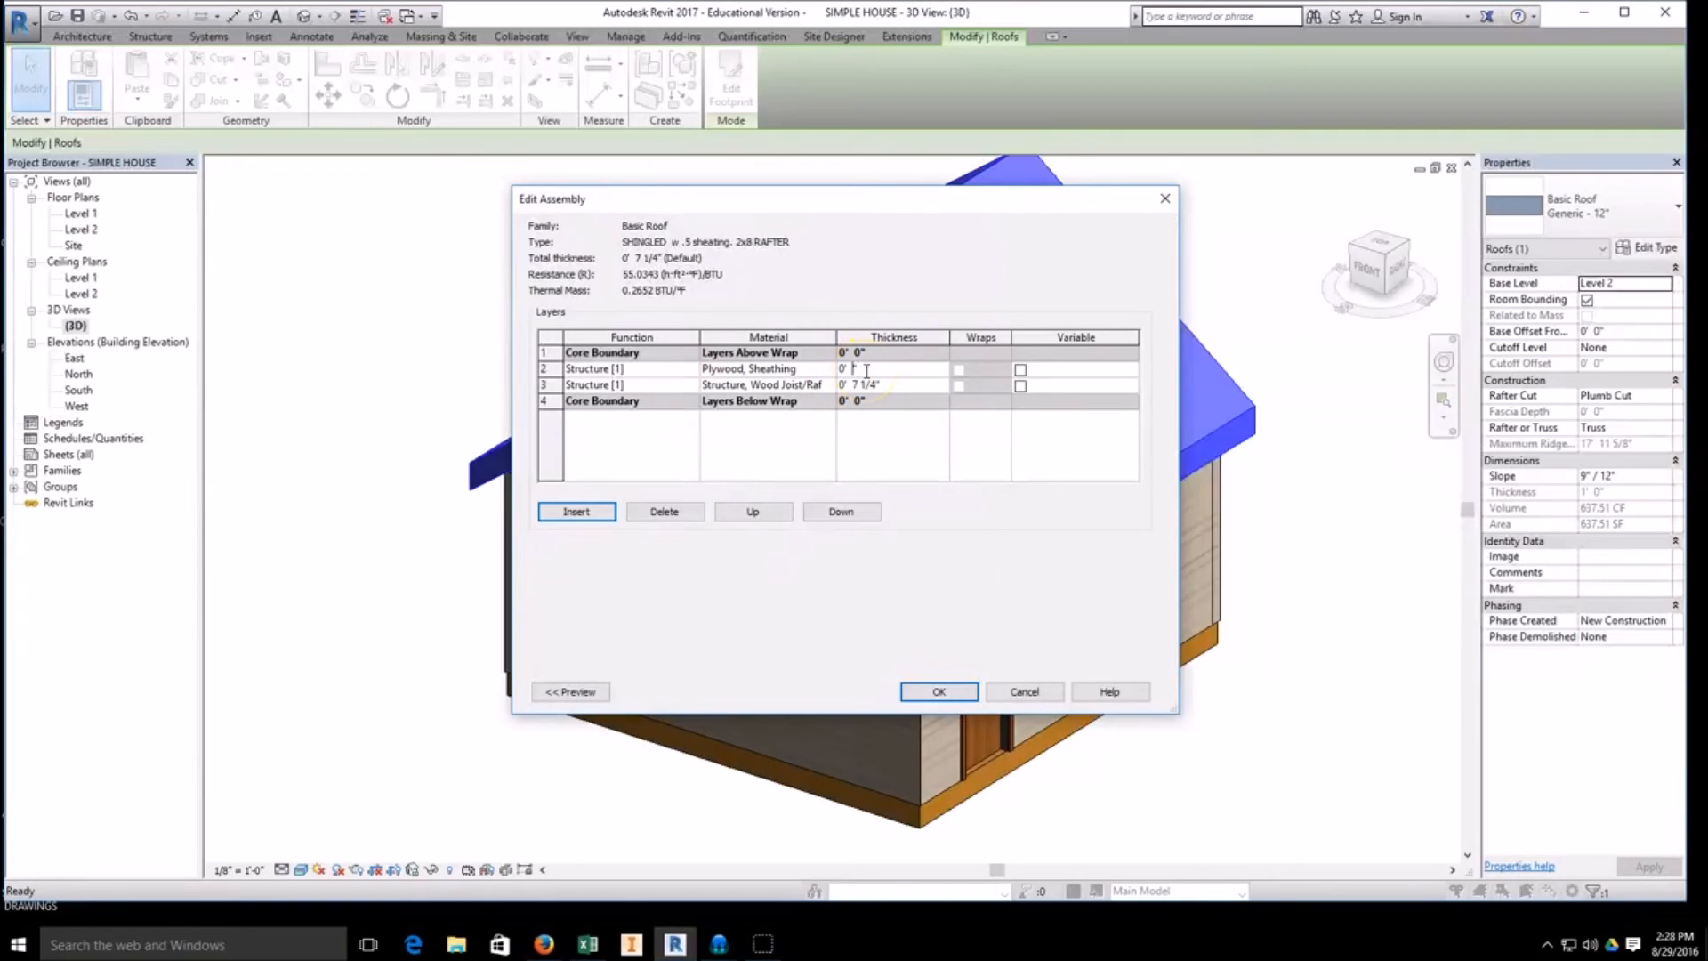
pyautogui.write('1/2')
# Step: Insert a top layer with function Finish 1 and browse for its material
pyautogui.click(575, 511)
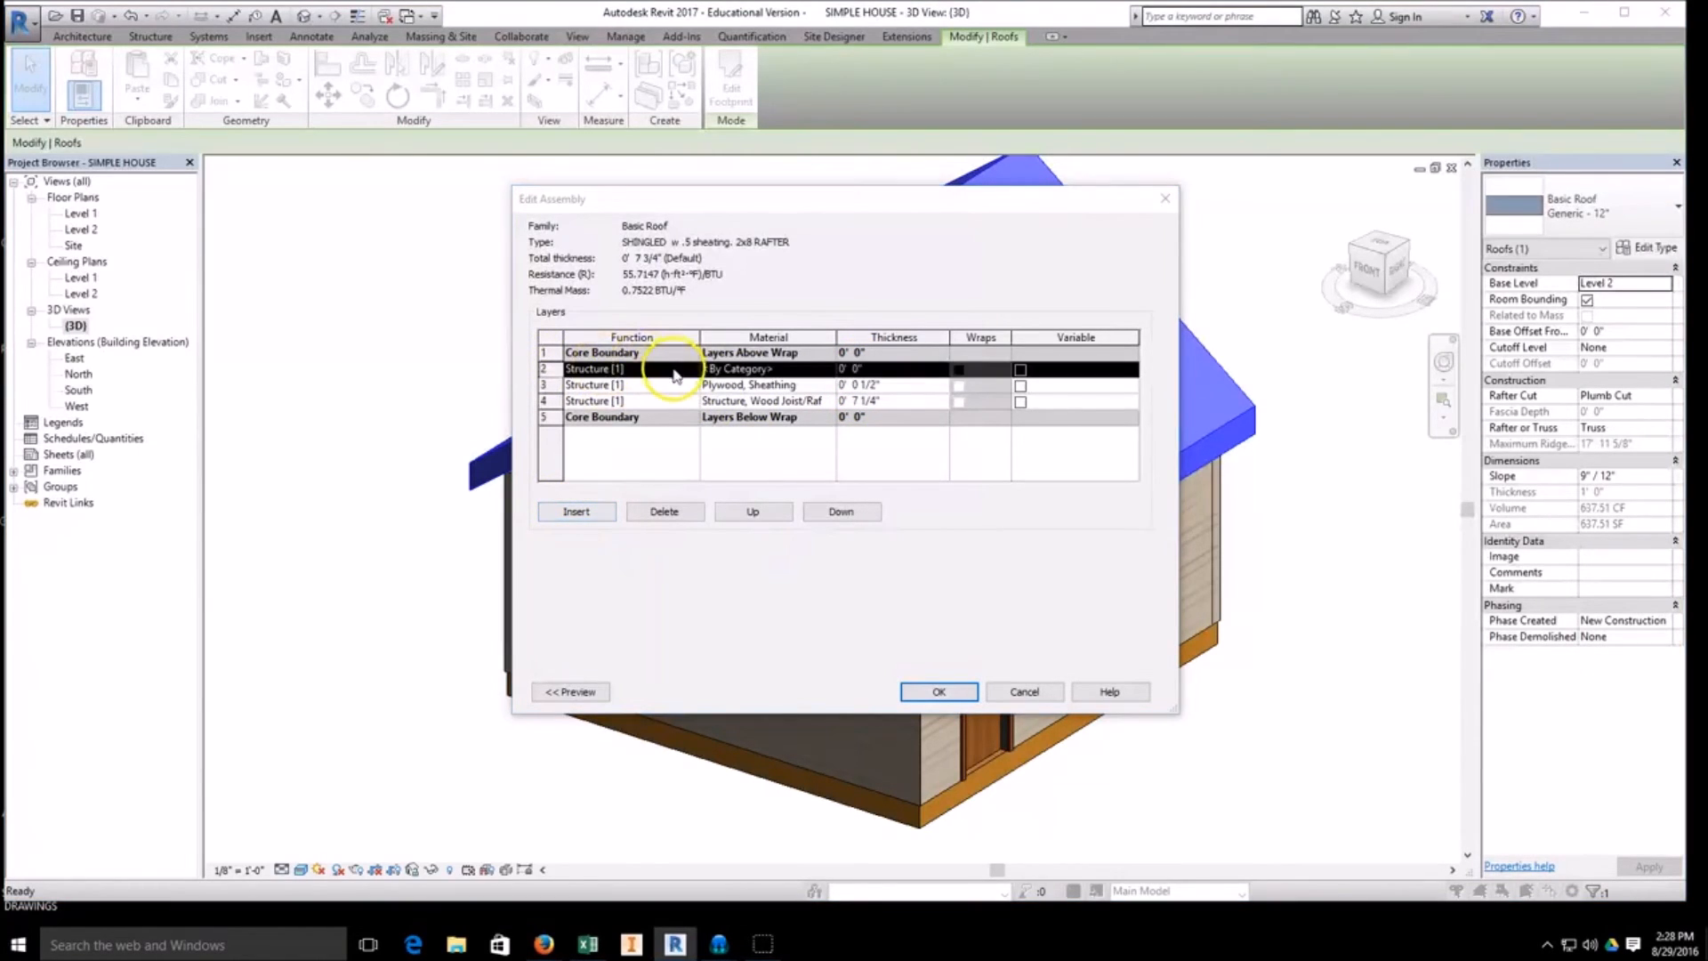
pyautogui.click(628, 370)
pyautogui.click(689, 370)
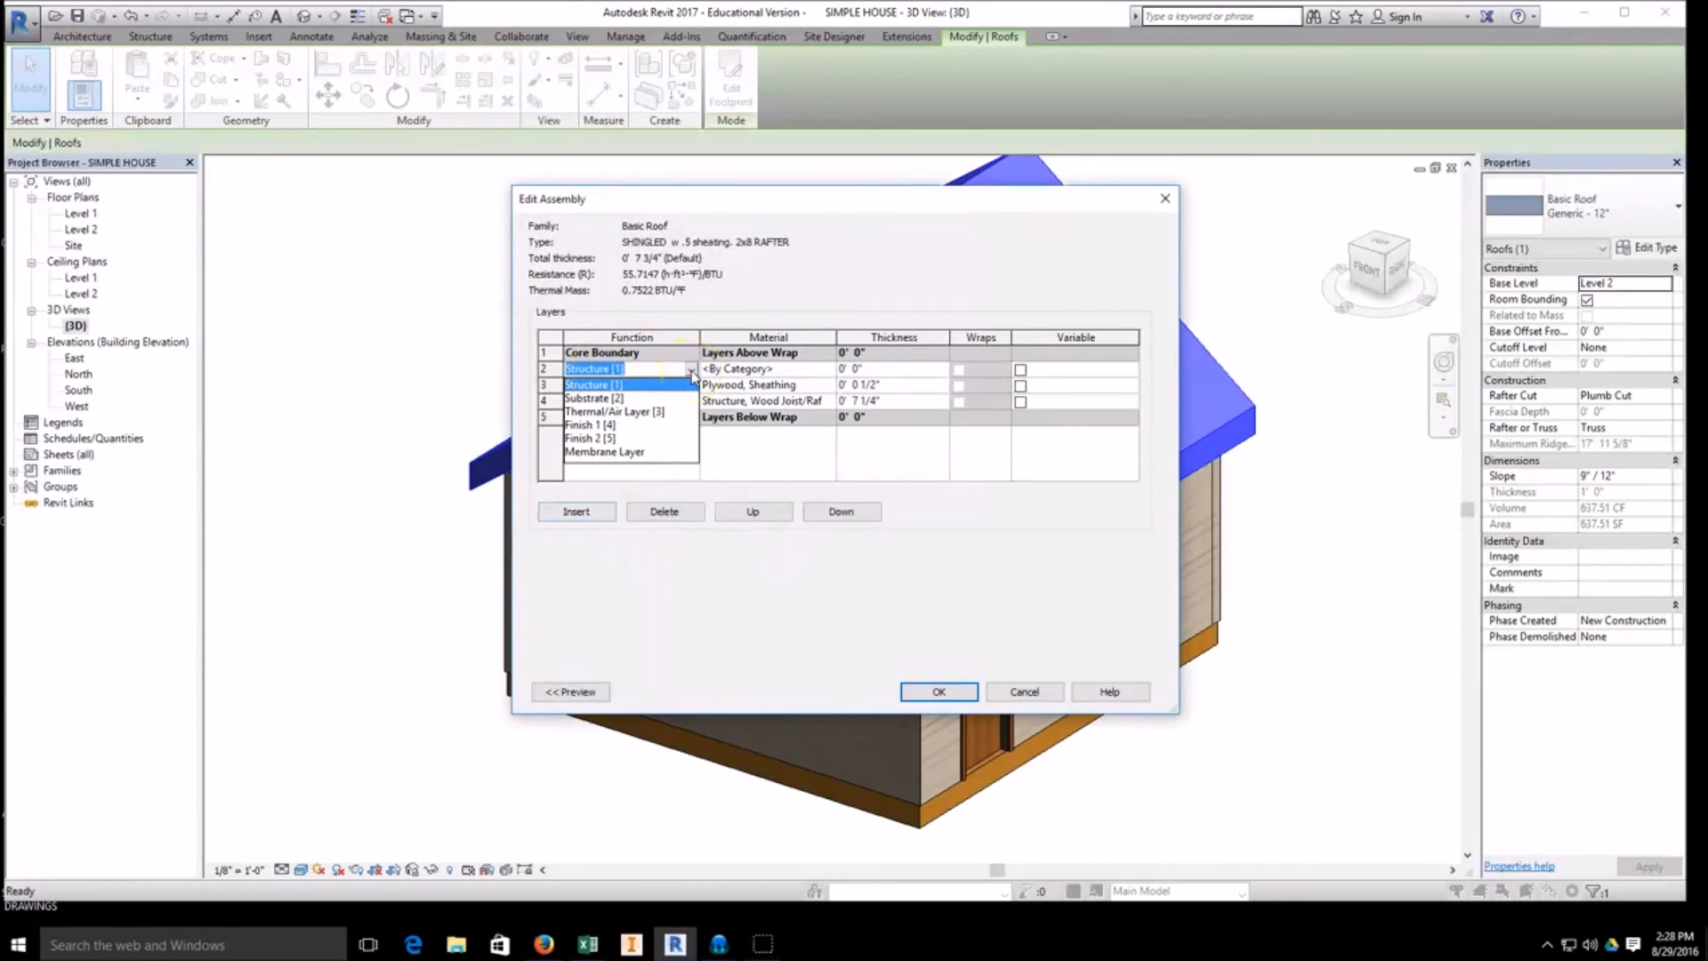
pyautogui.click(590, 424)
pyautogui.click(747, 369)
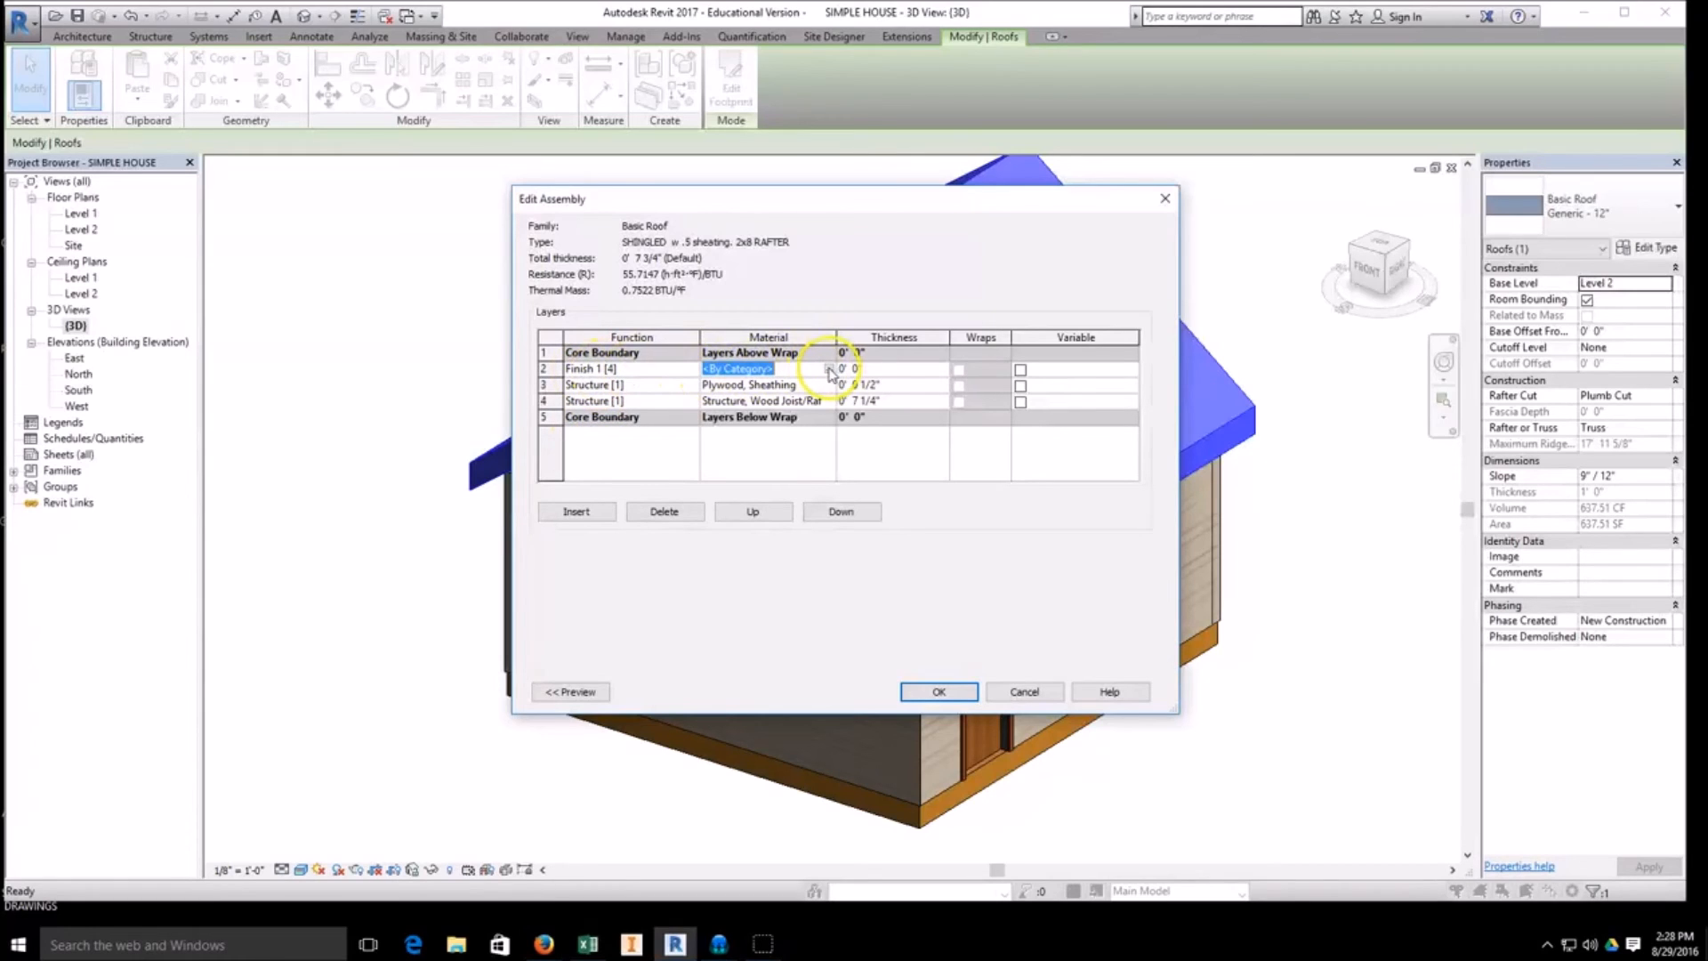
pyautogui.click(828, 370)
pyautogui.write('shingl')
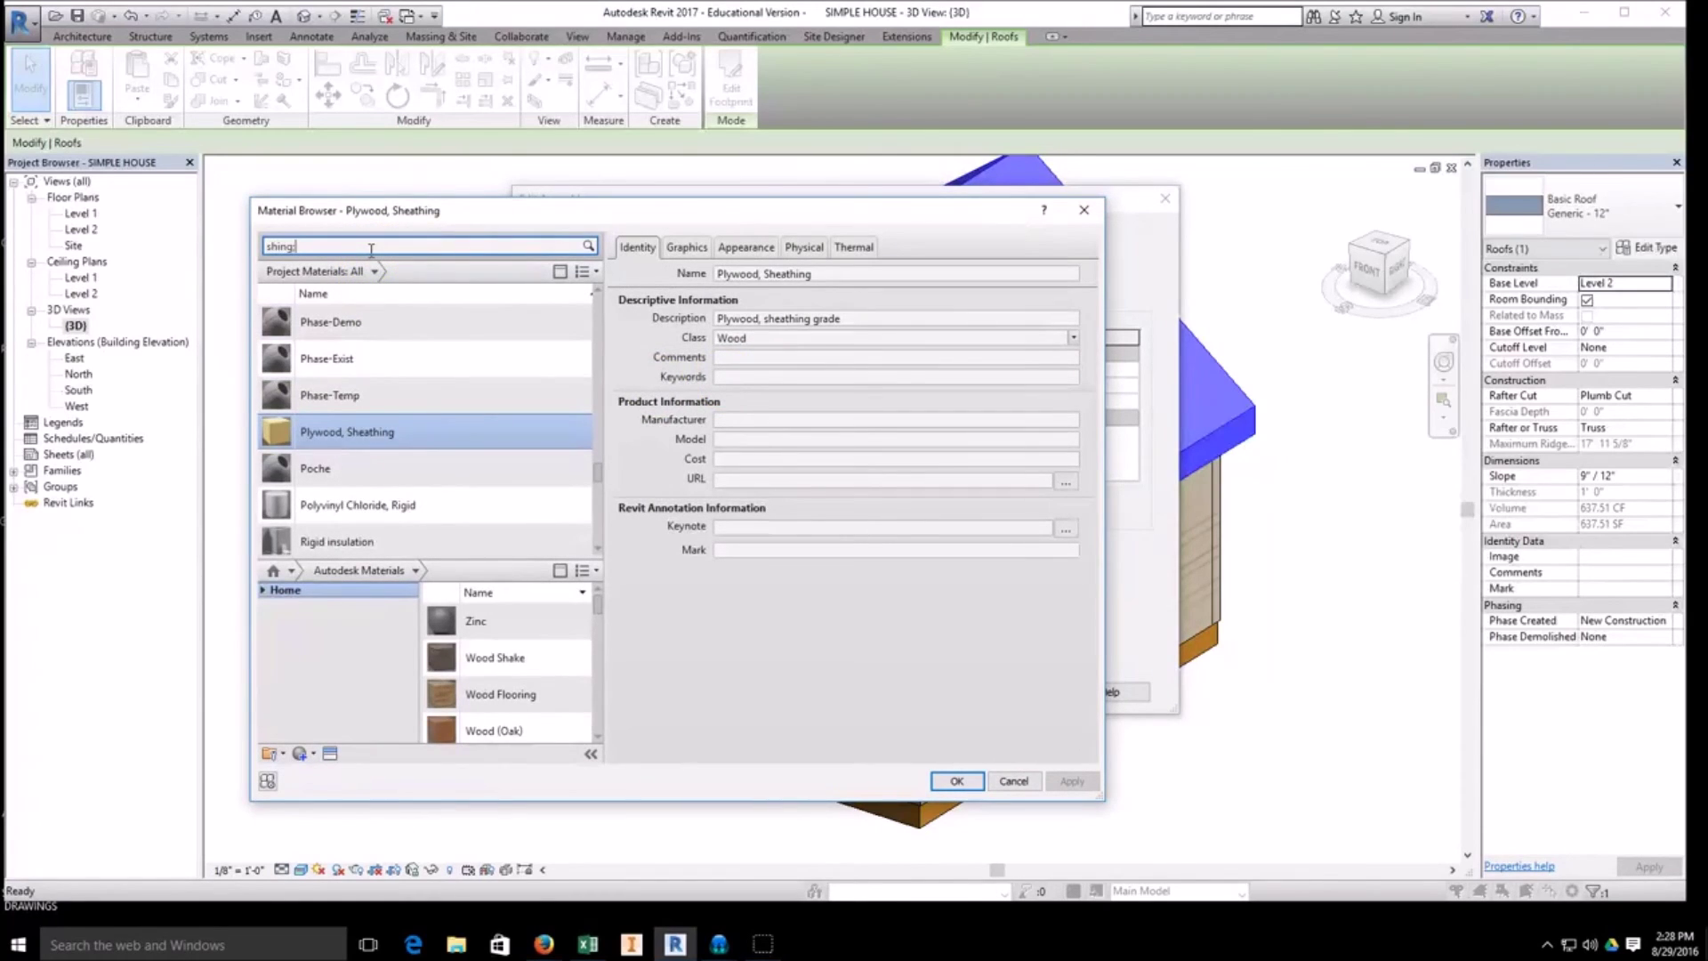
# Step: Assign Asphalt Shingle to the finish layer and set its thickness to 1/2"
pyautogui.press('Return')
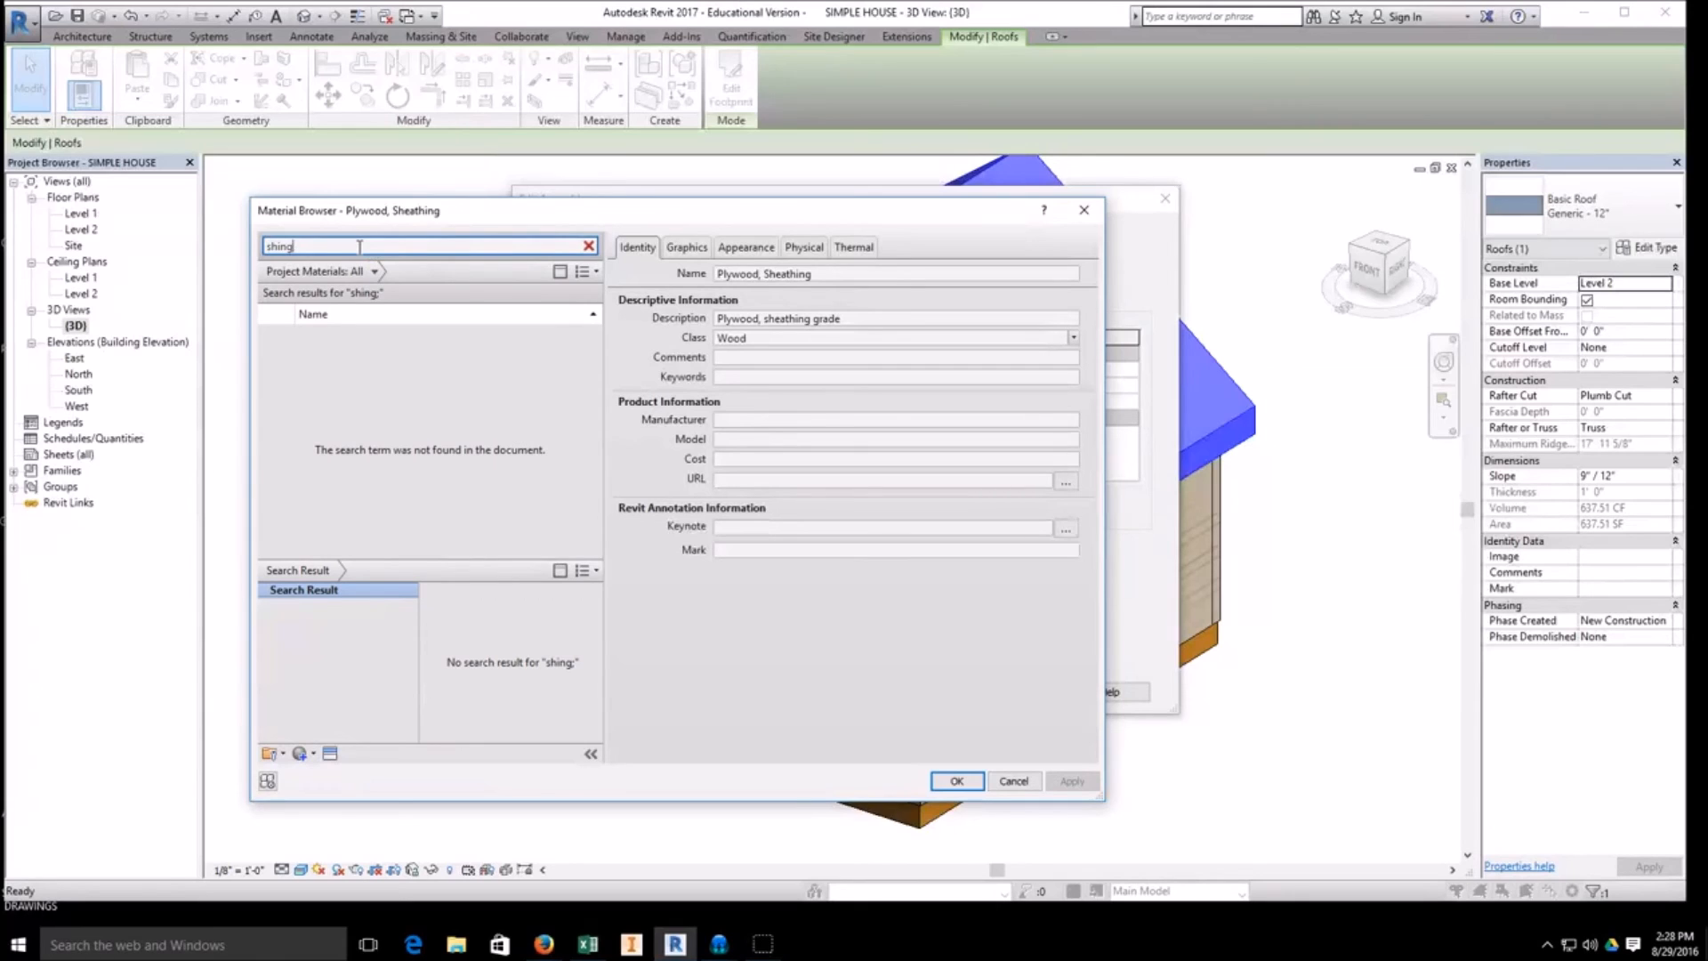
pyautogui.press('Return')
pyautogui.click(341, 344)
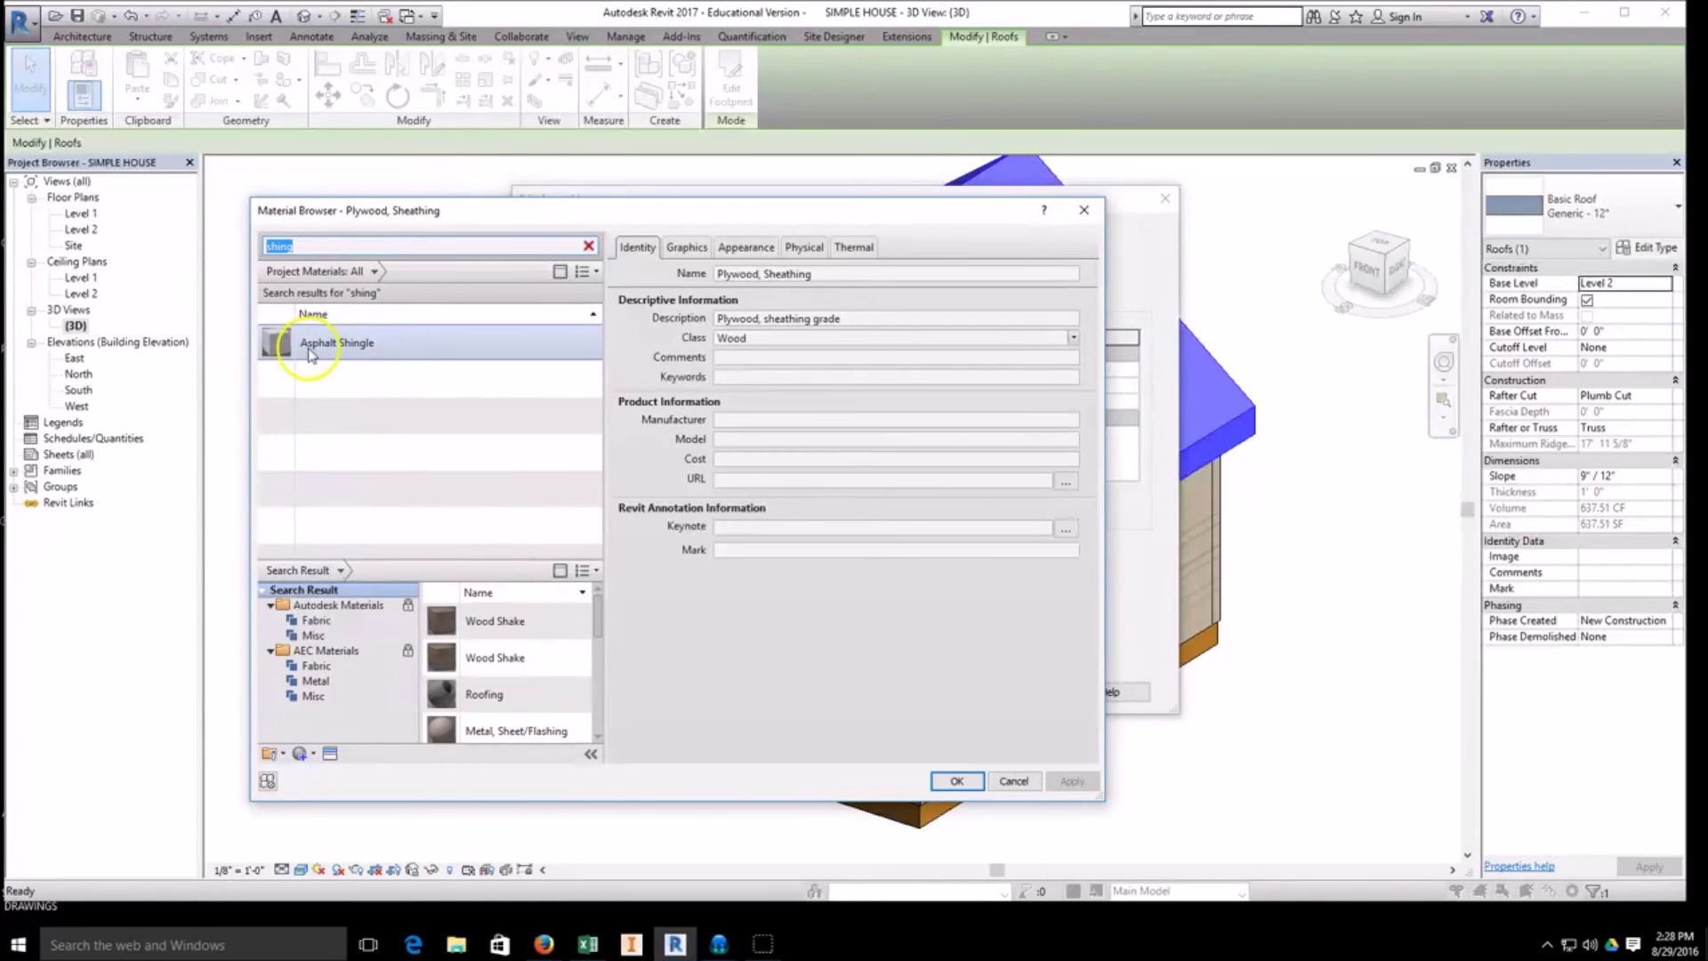
pyautogui.doubleClick(400, 352)
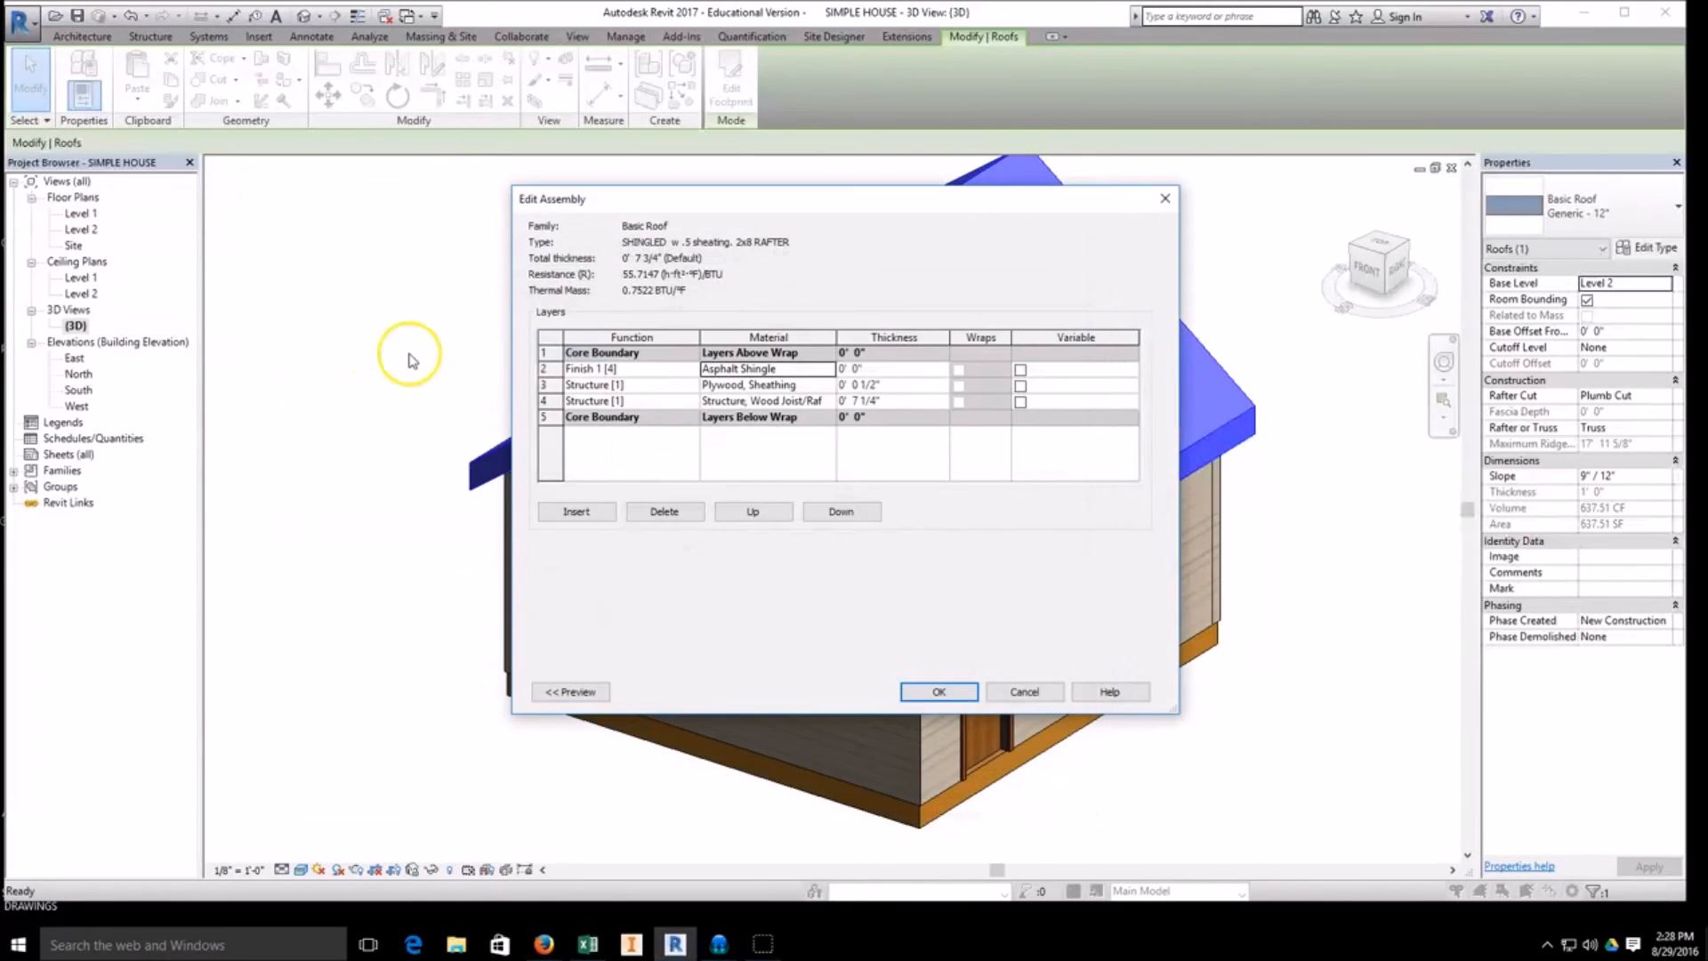
pyautogui.click(860, 370)
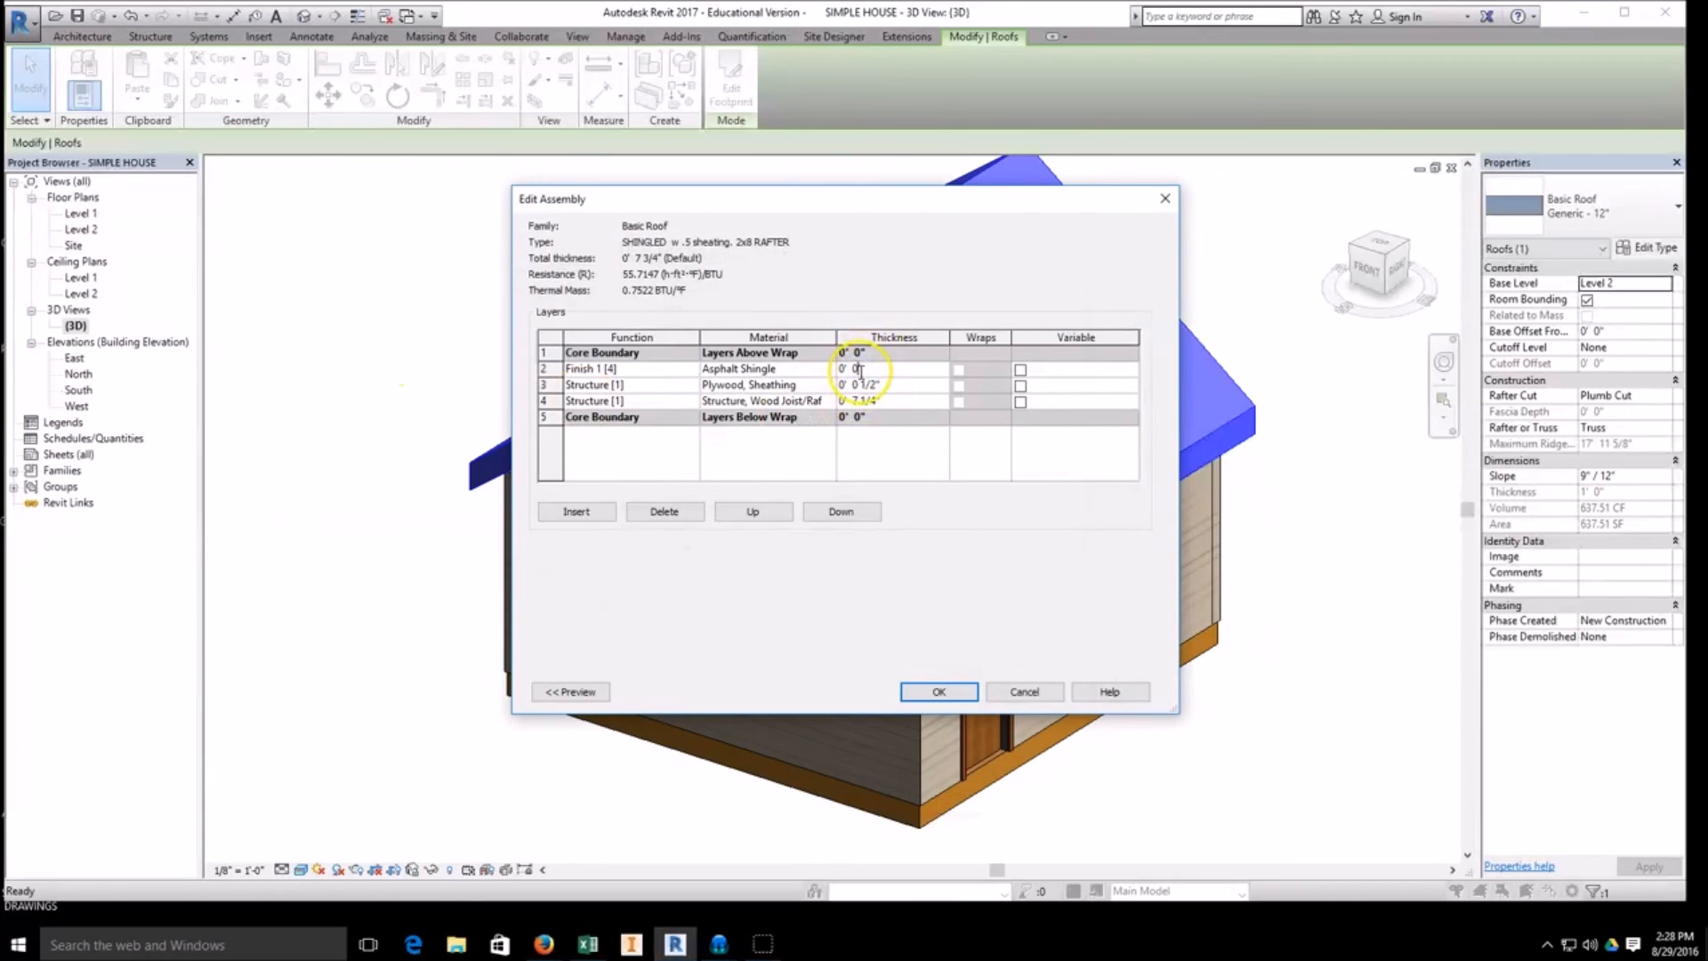
pyautogui.press('BackSpace')
pyautogui.press('BackSpace')
# Step: Apply the new shingled roof type so the 3D roof renders with asphalt shingles
pyautogui.click(939, 692)
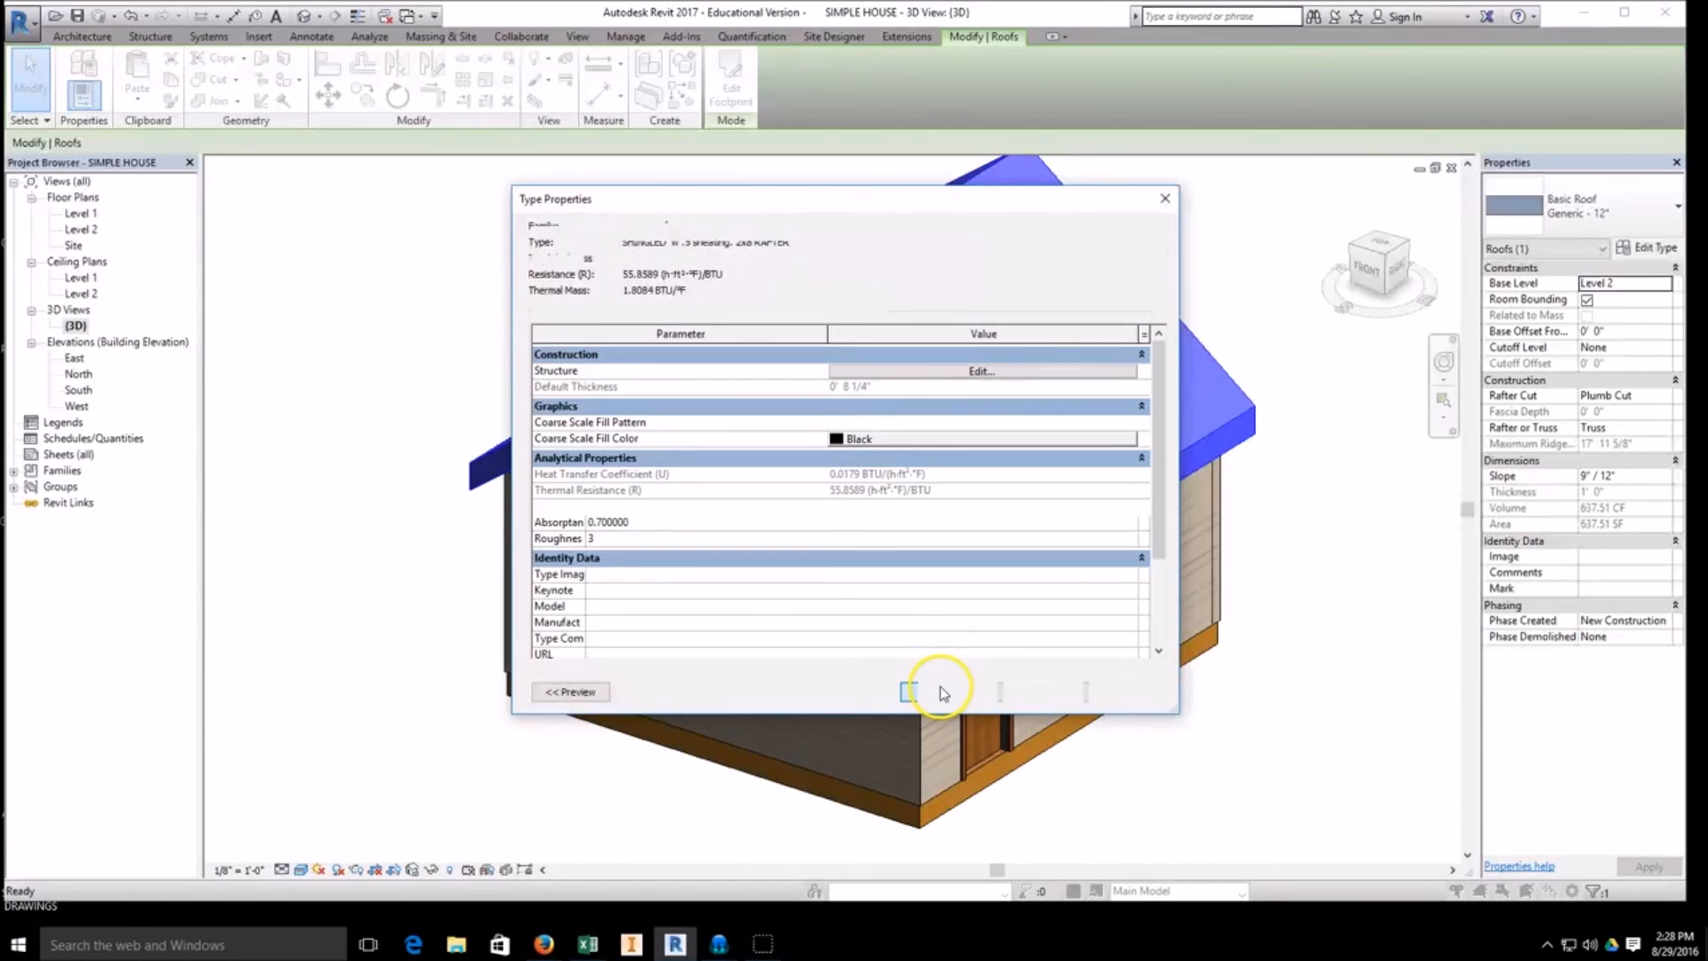
pyautogui.click(957, 691)
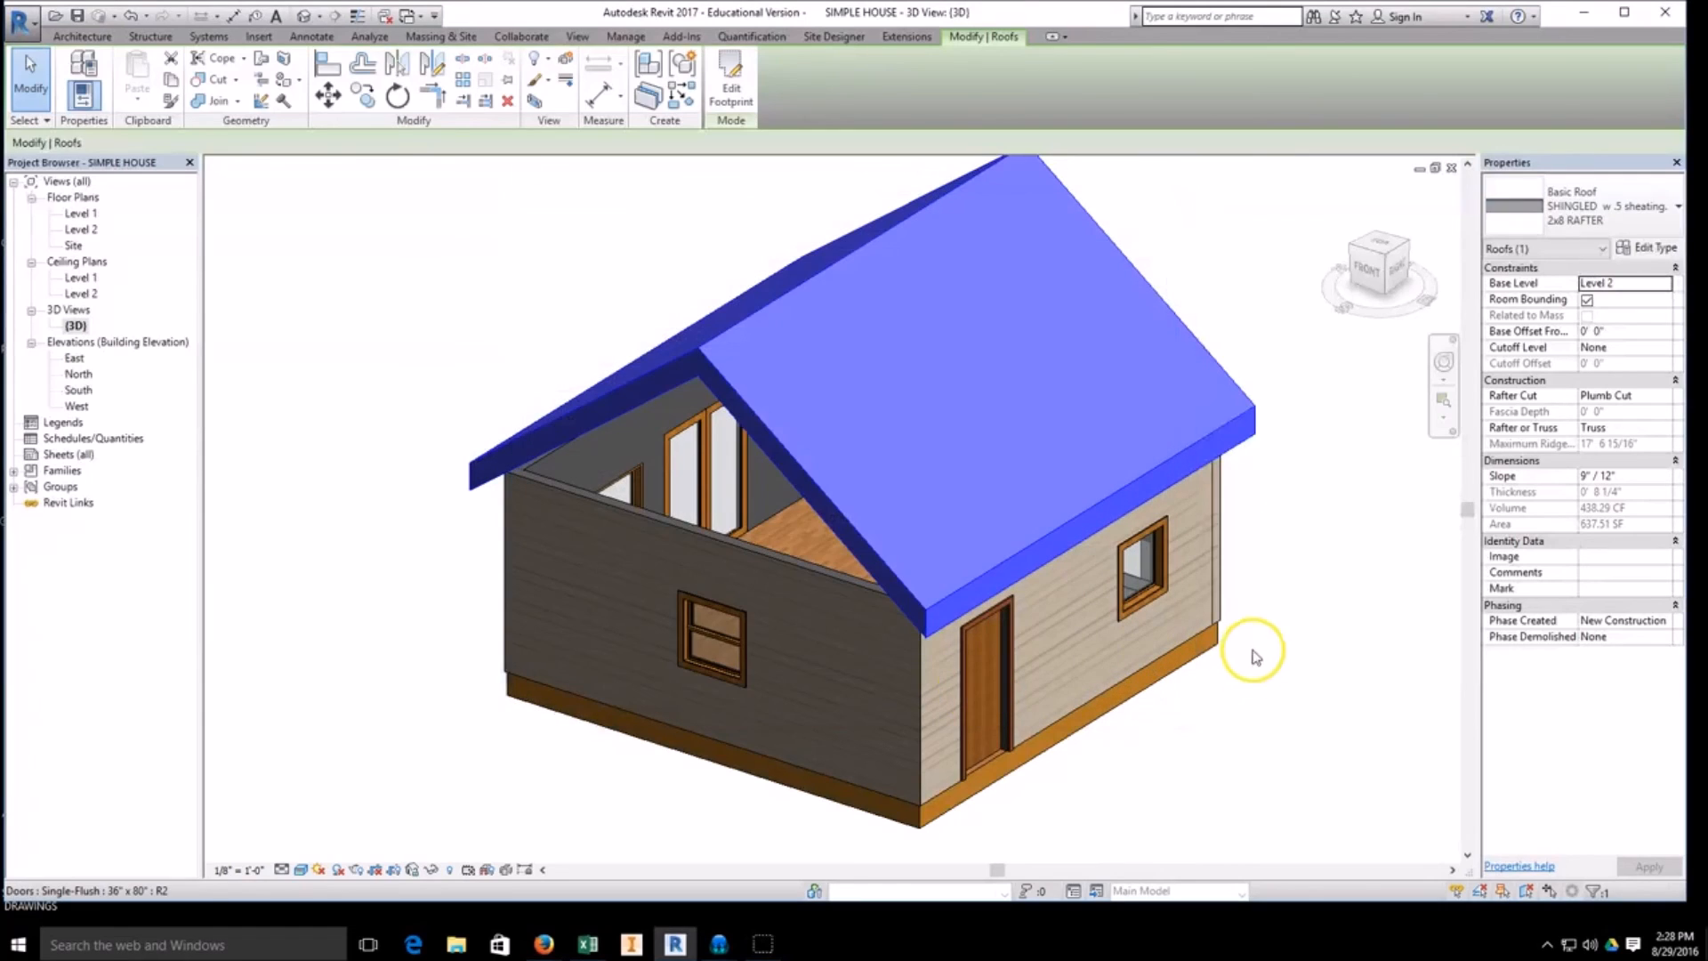
pyautogui.click(1260, 660)
pyautogui.scroll(2, 1004, 510)
pyautogui.scroll(2, 987, 467)
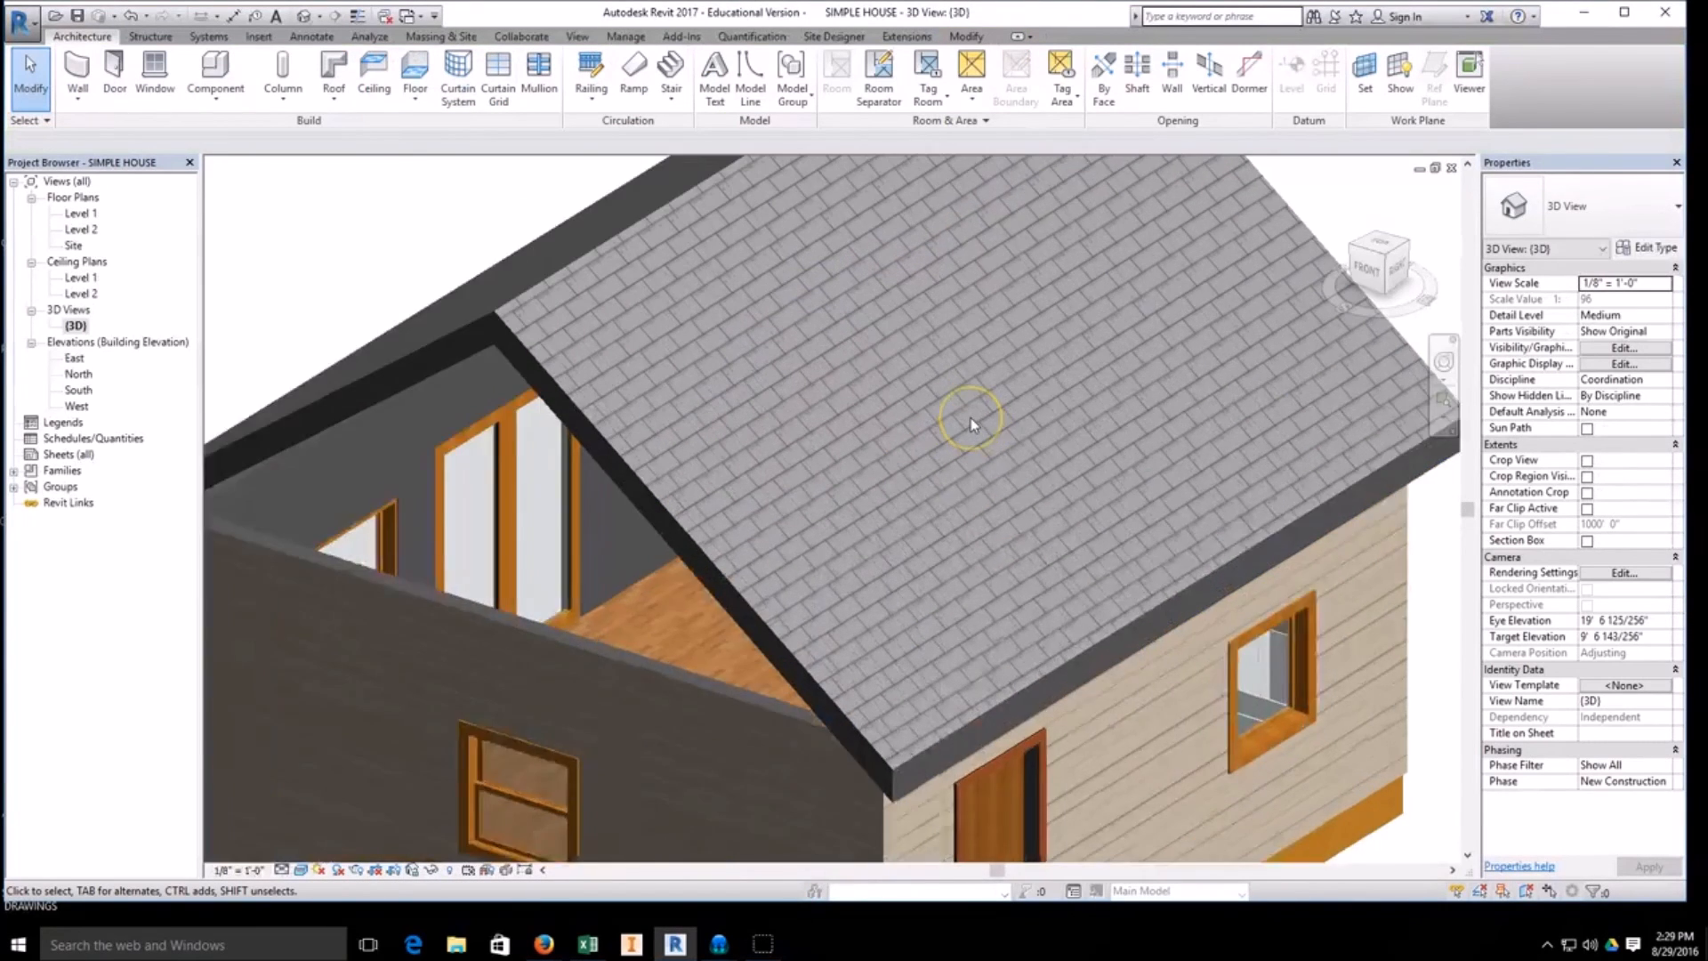
pyautogui.scroll(2, 974, 428)
pyautogui.scroll(-4, 971, 424)
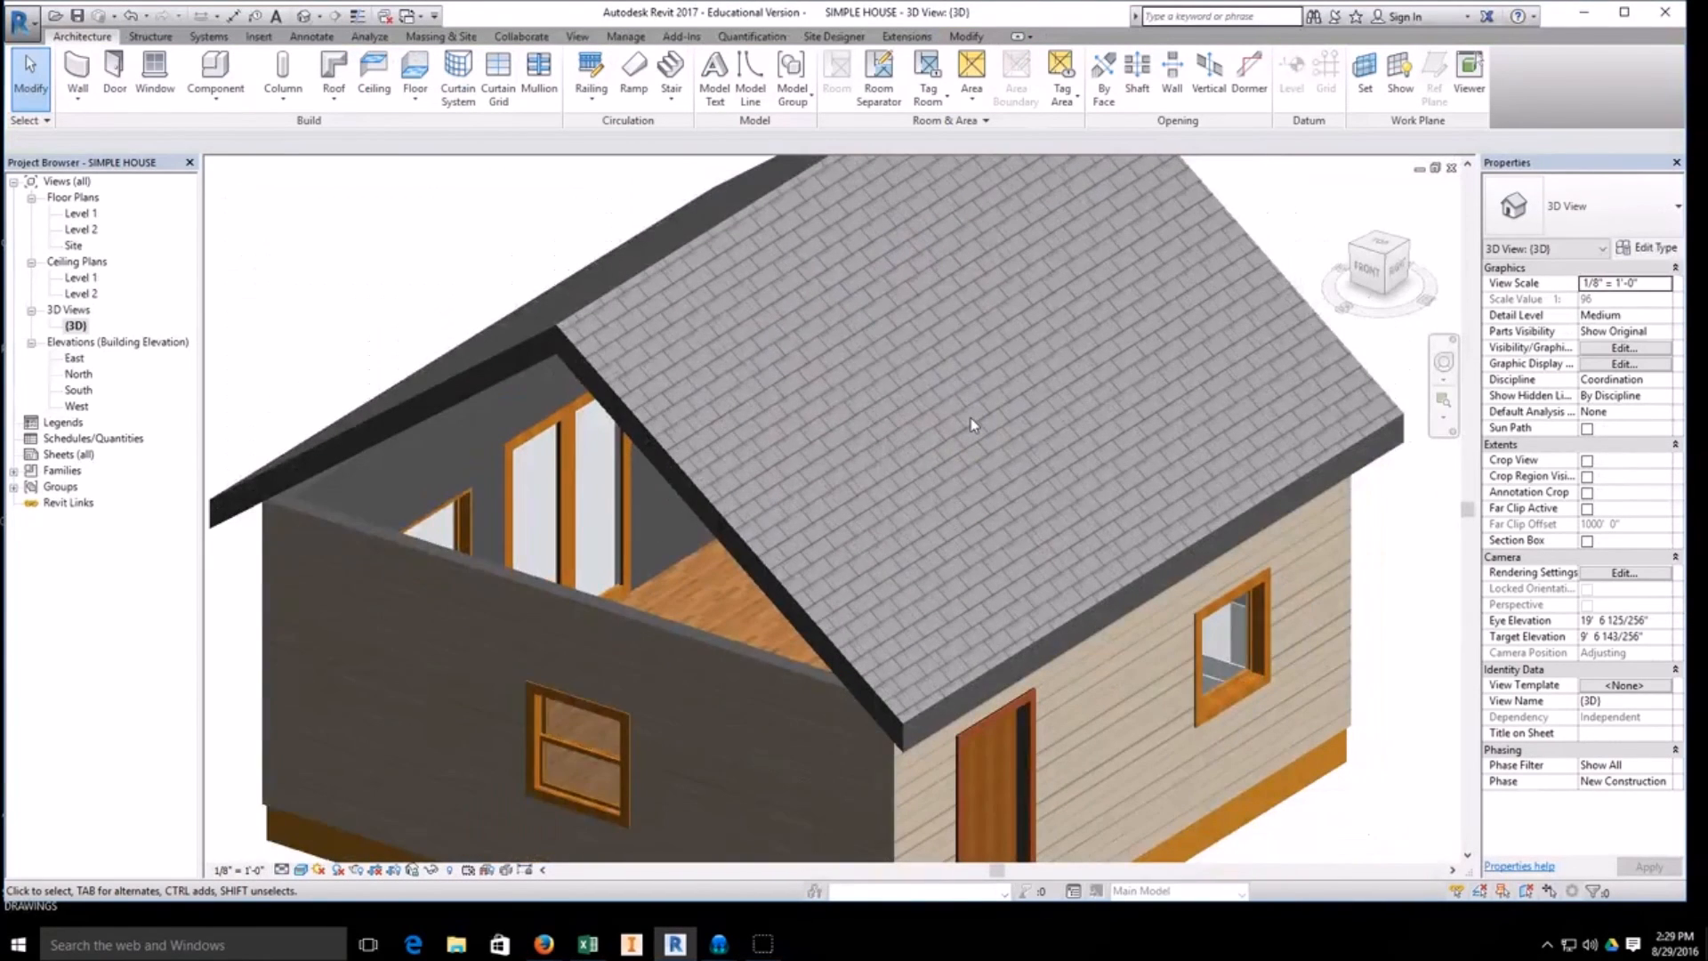
pyautogui.scroll(-1, 972, 425)
pyautogui.scroll(4, 973, 424)
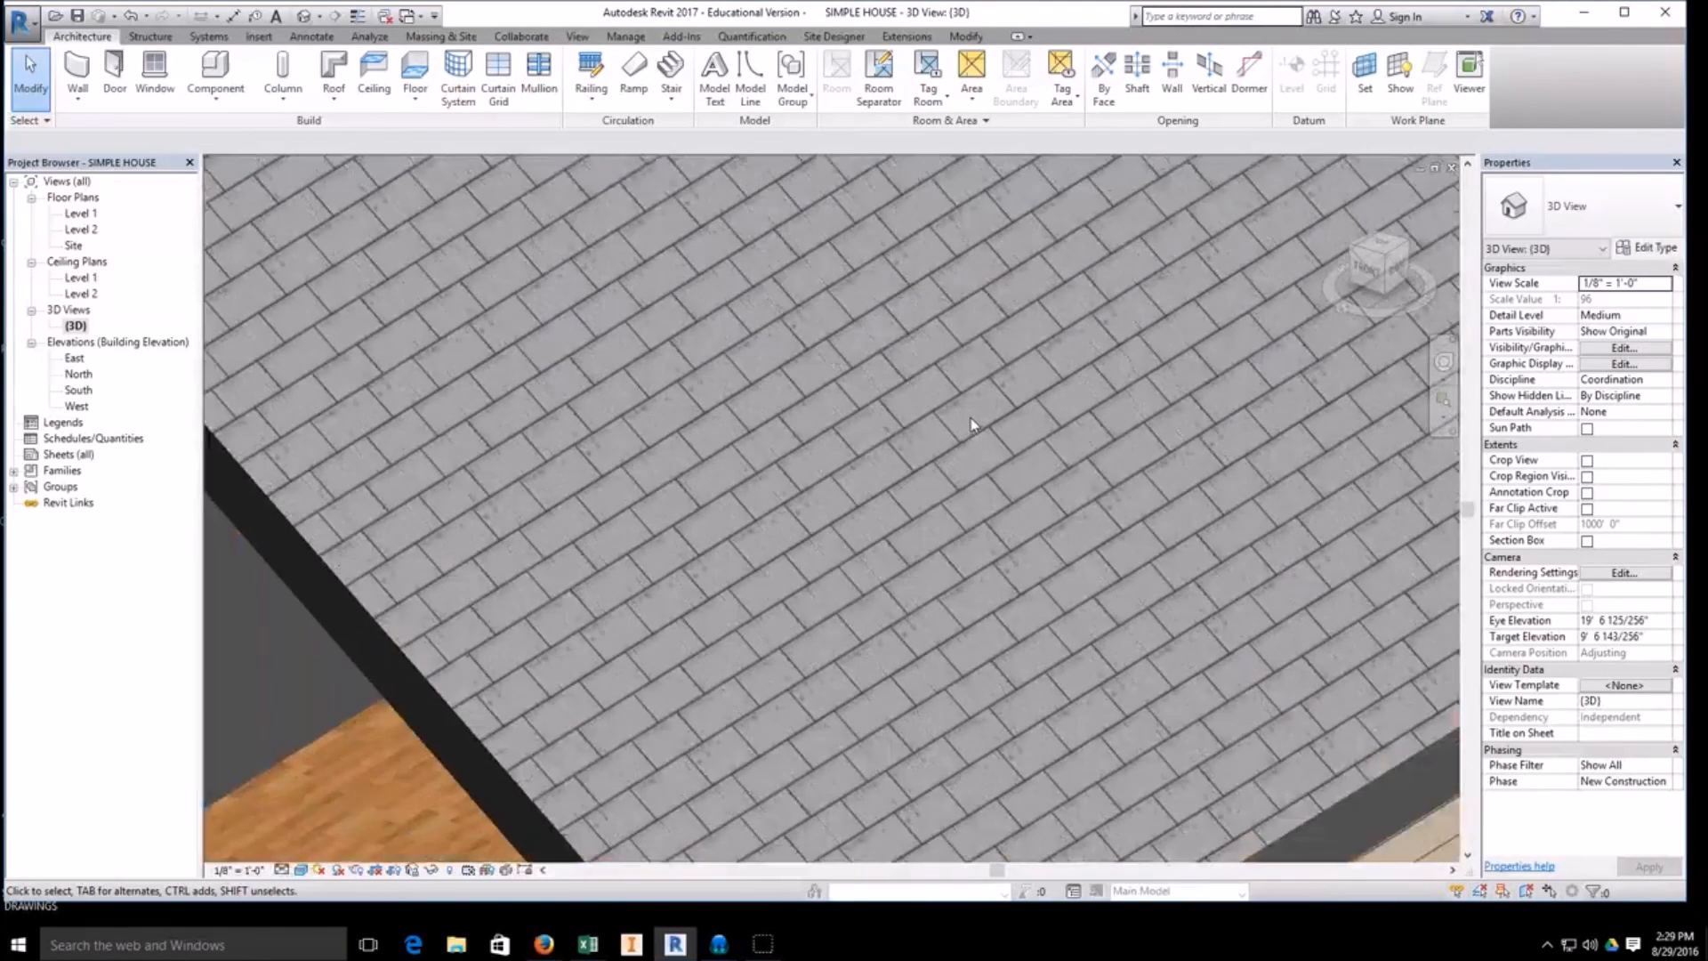
pyautogui.scroll(-1, 973, 424)
pyautogui.scroll(-4, 971, 425)
pyautogui.scroll(-1, 971, 424)
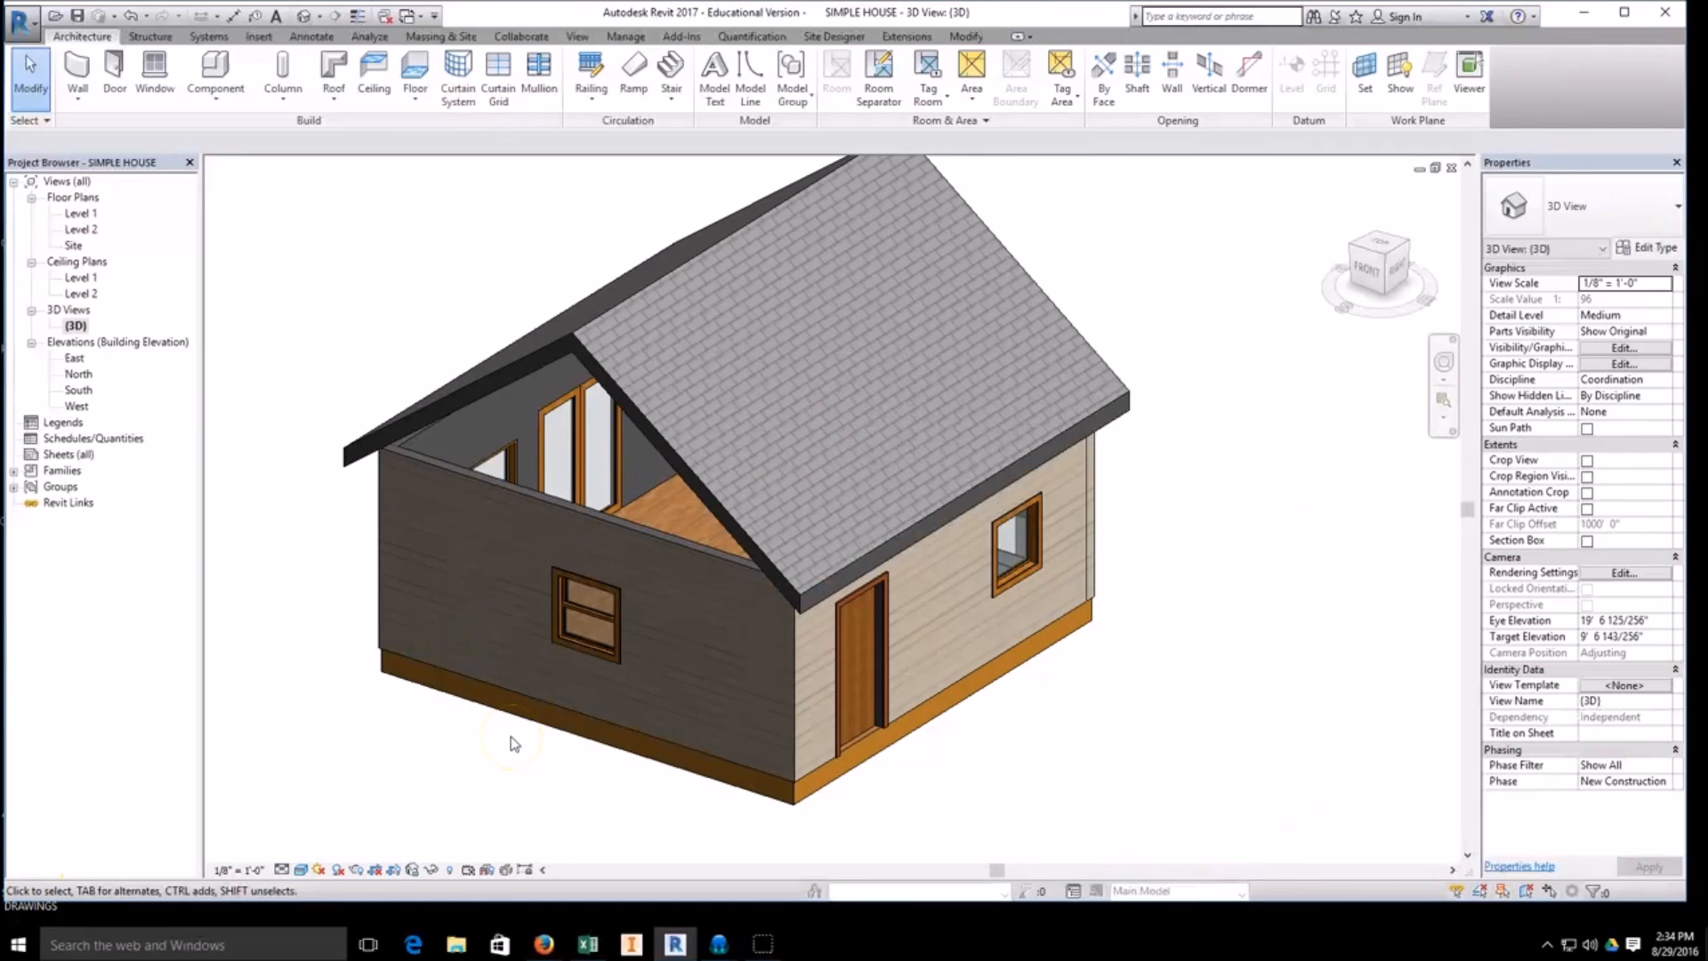
pyautogui.scroll(2, 773, 479)
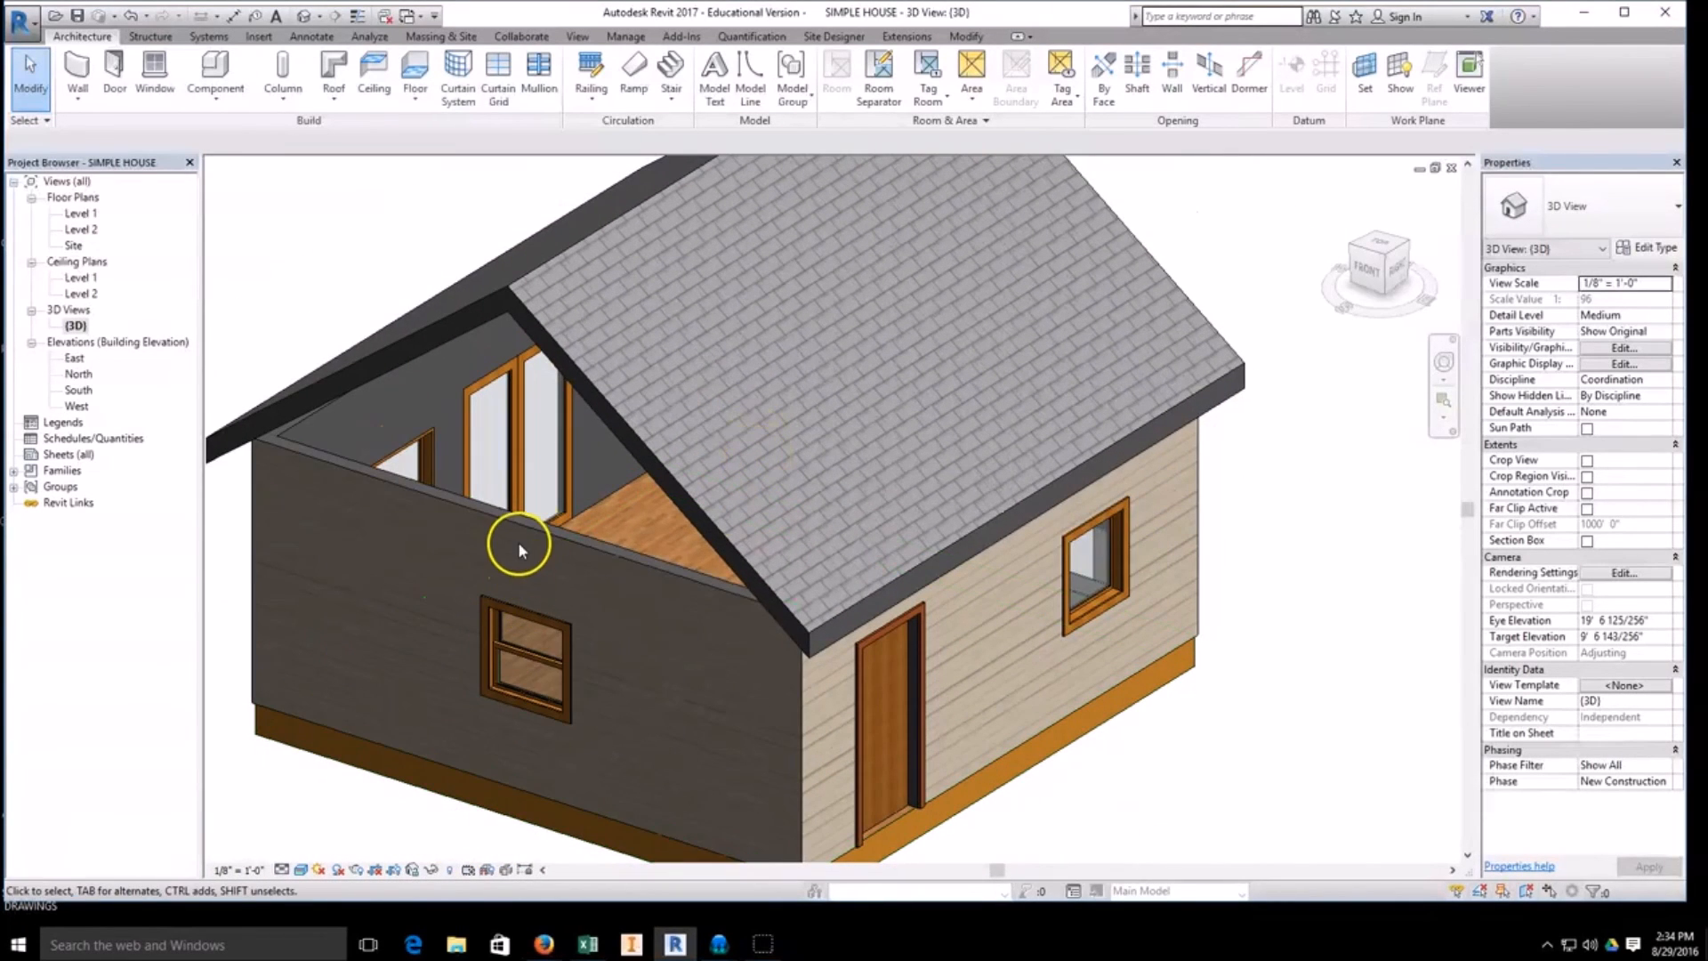
# Step: Attach the front gable wall's top to the roof with Attach Top/Base
pyautogui.click(566, 540)
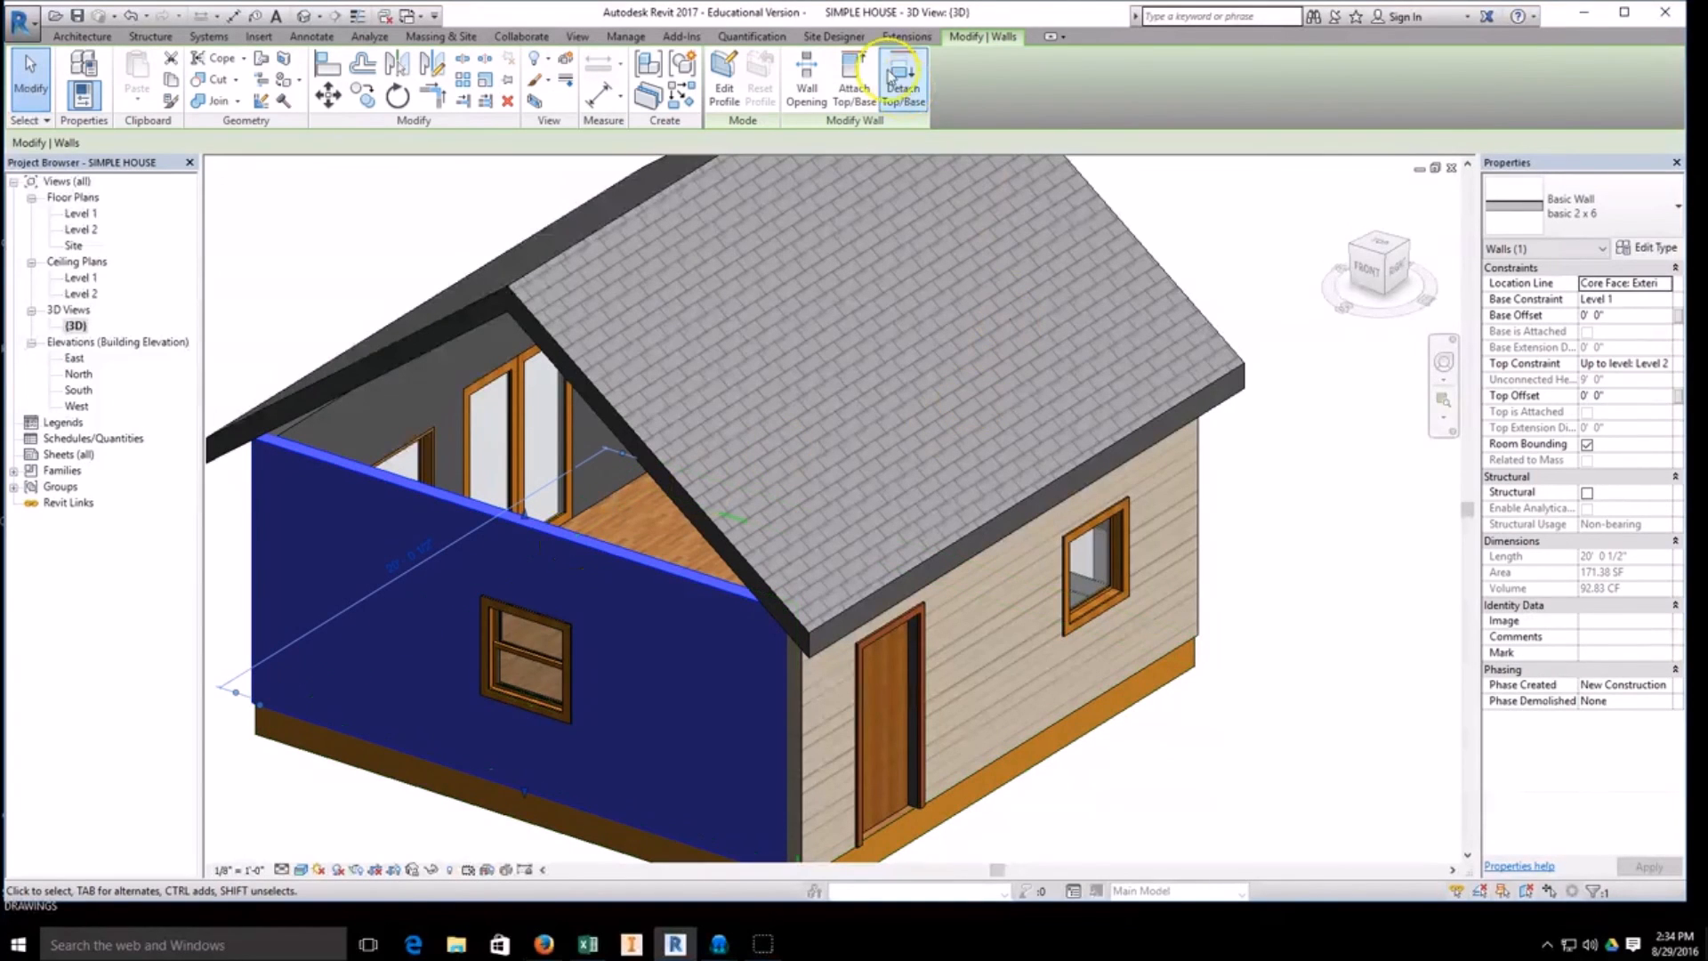
pyautogui.click(854, 86)
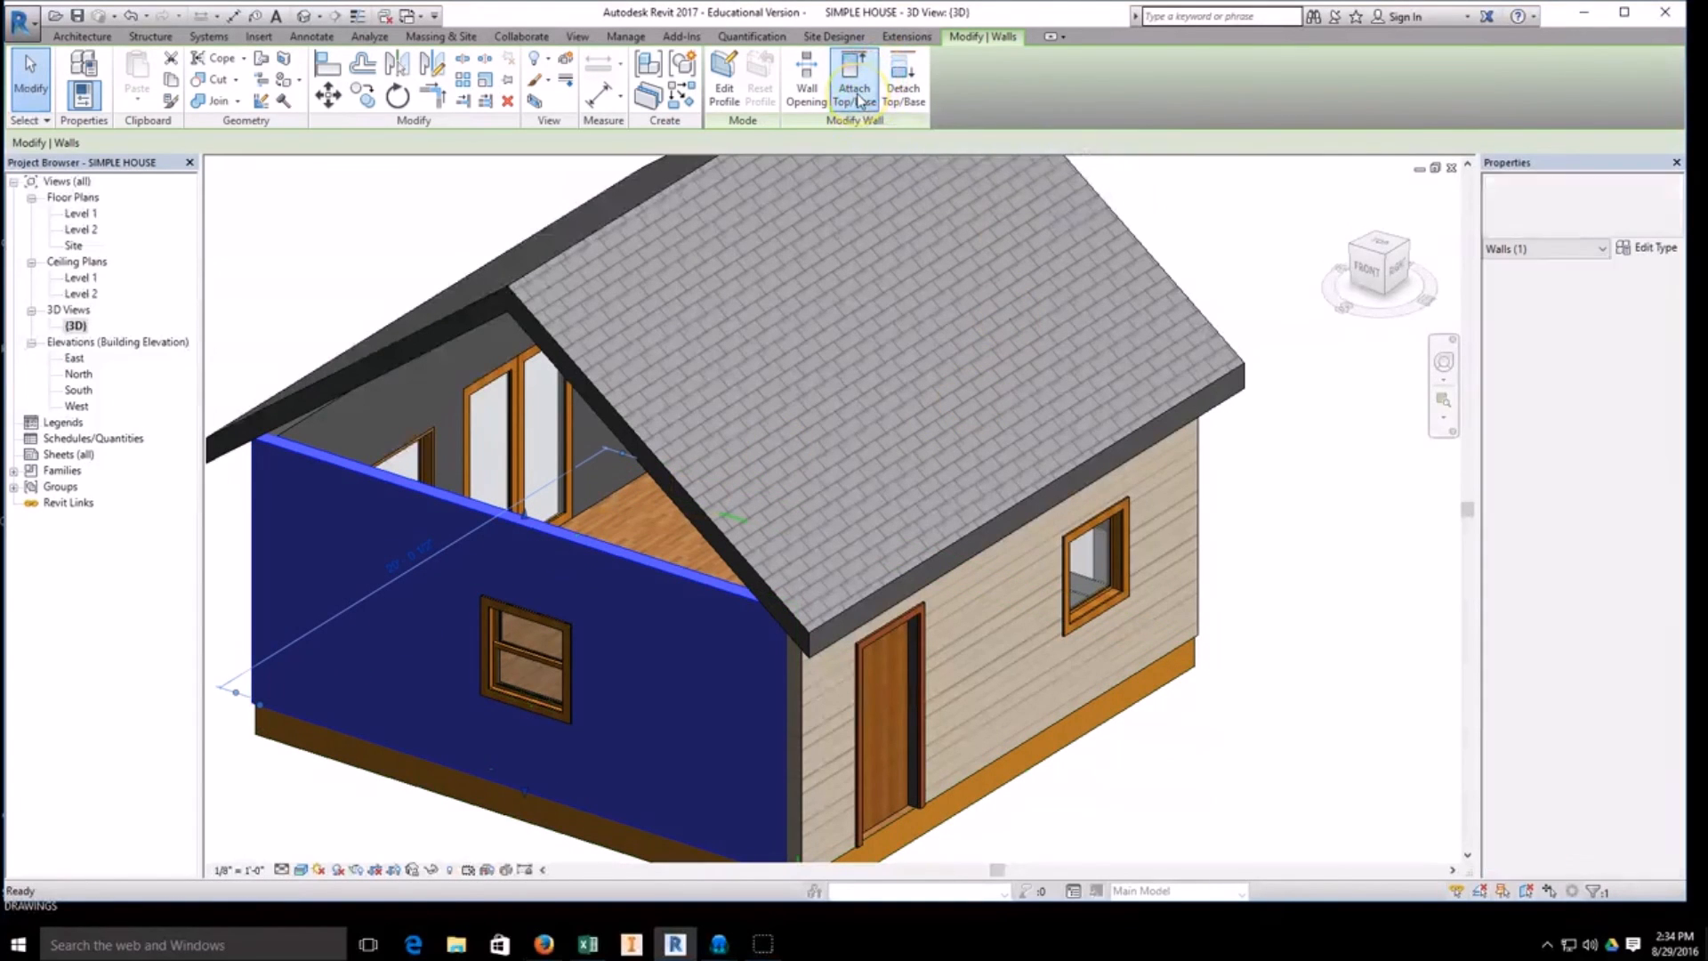
pyautogui.click(544, 327)
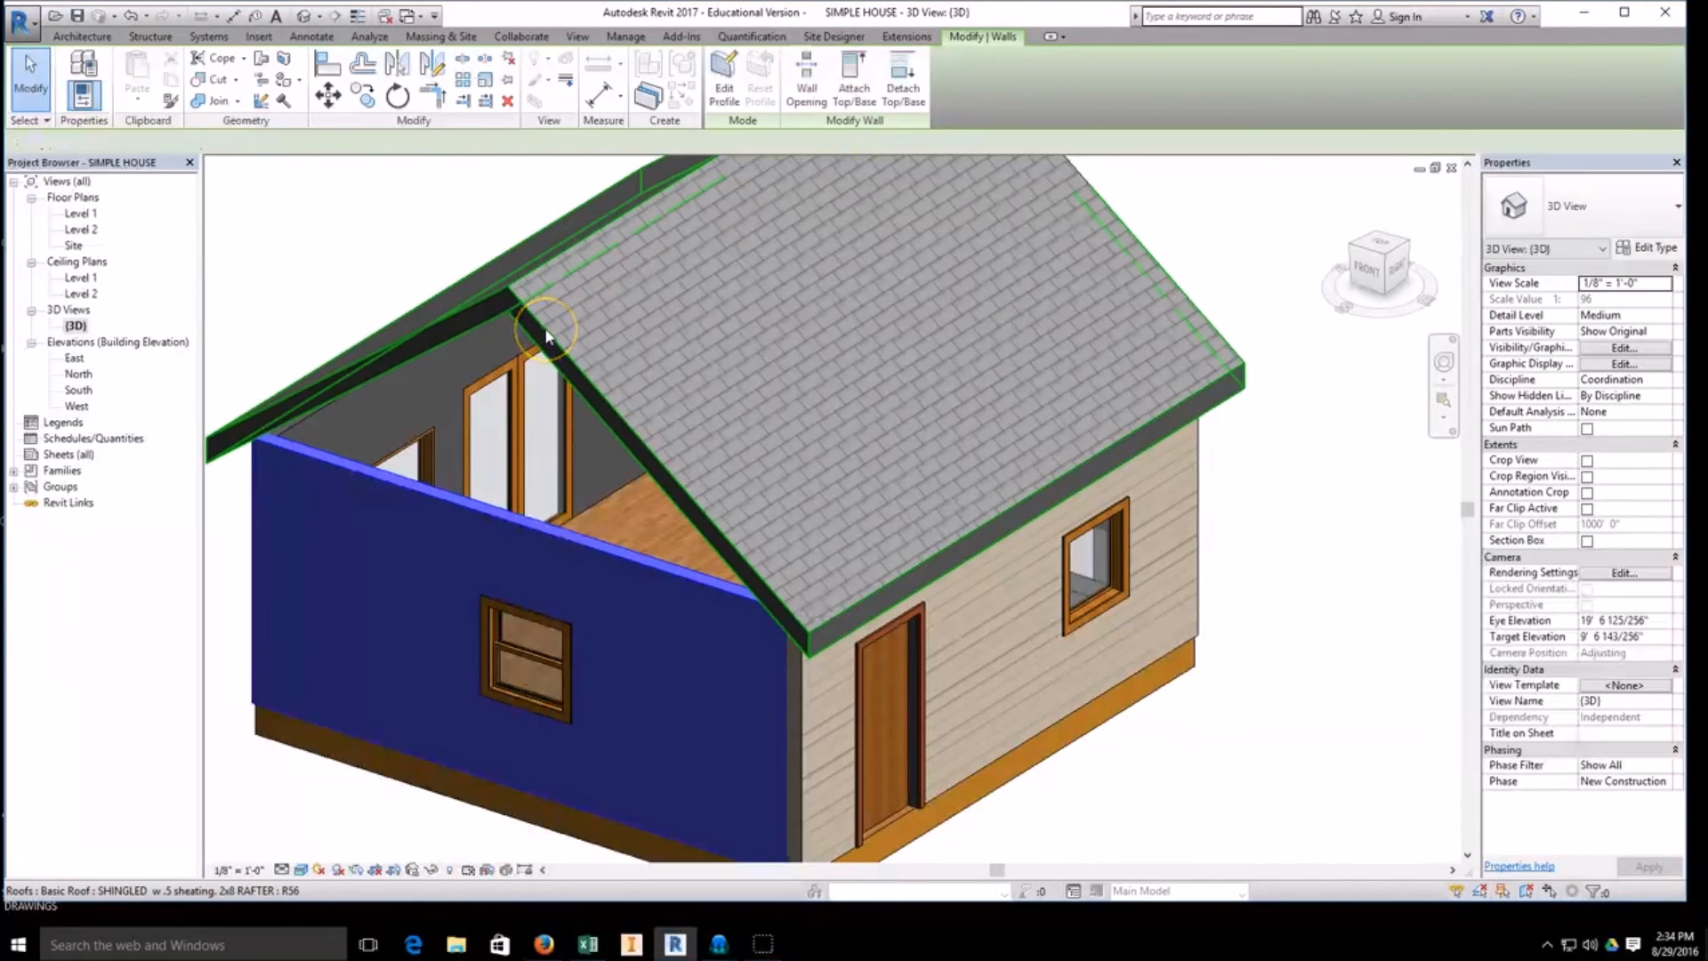
pyautogui.press('Escape')
pyautogui.click(1443, 357)
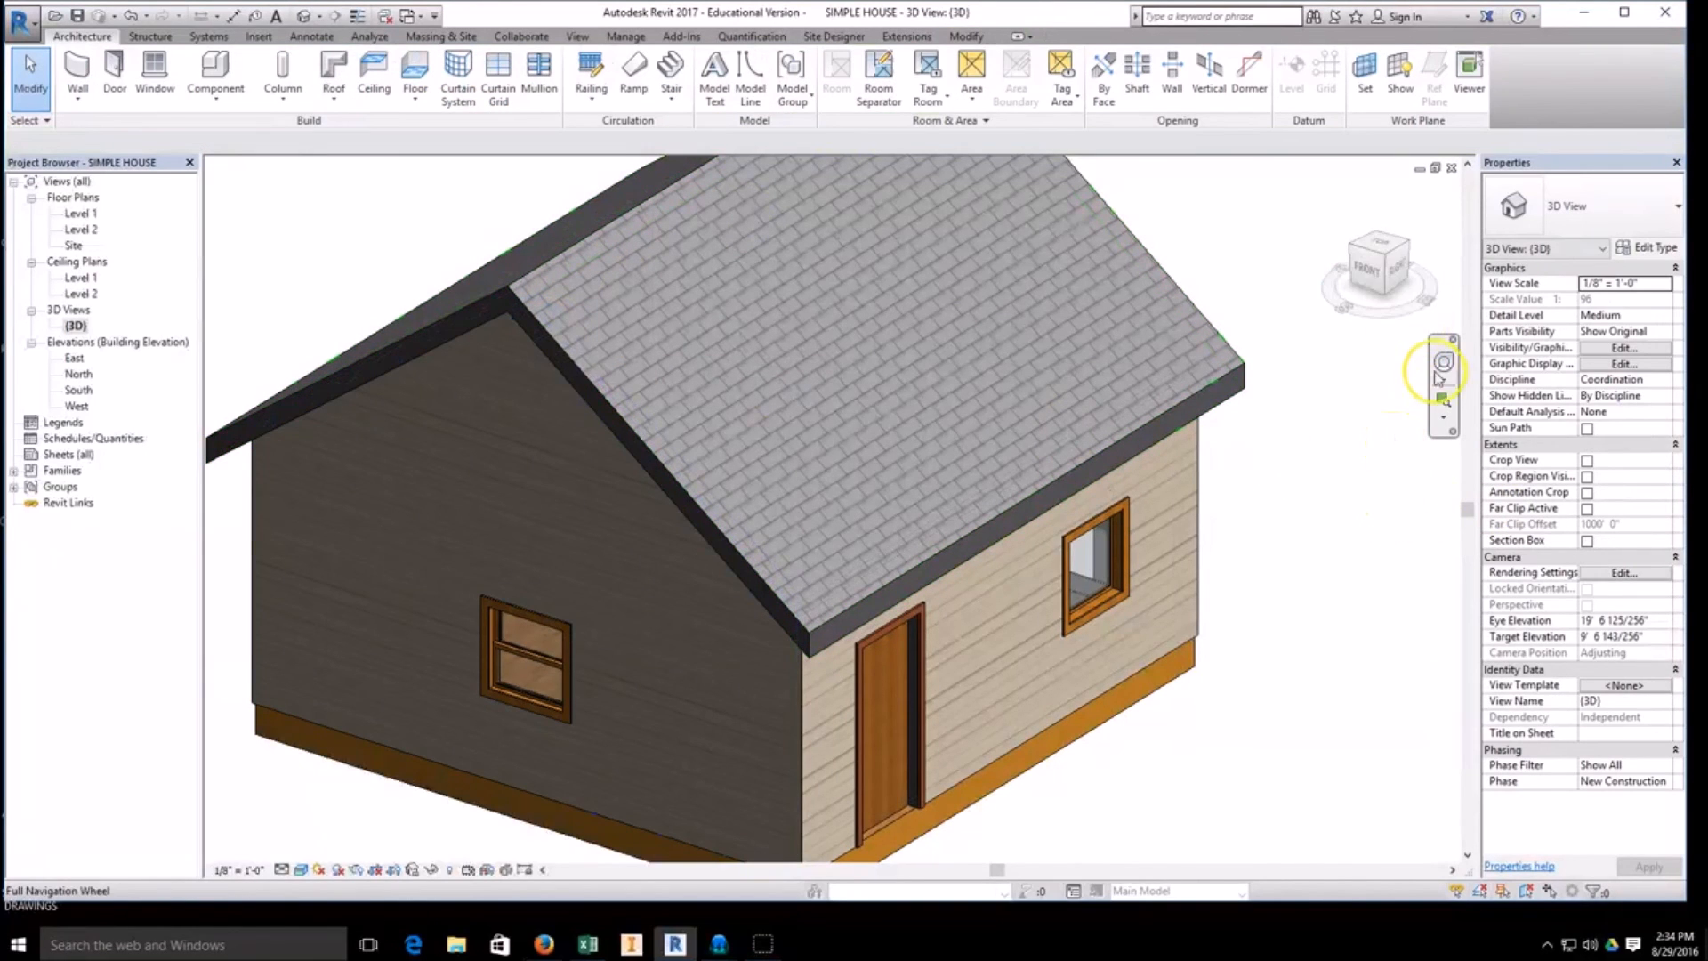
pyautogui.moveTo(1374, 373)
pyautogui.mouseDown()
pyautogui.moveTo(1207, 446)
pyautogui.moveTo(1280, 347)
pyautogui.mouseUp()
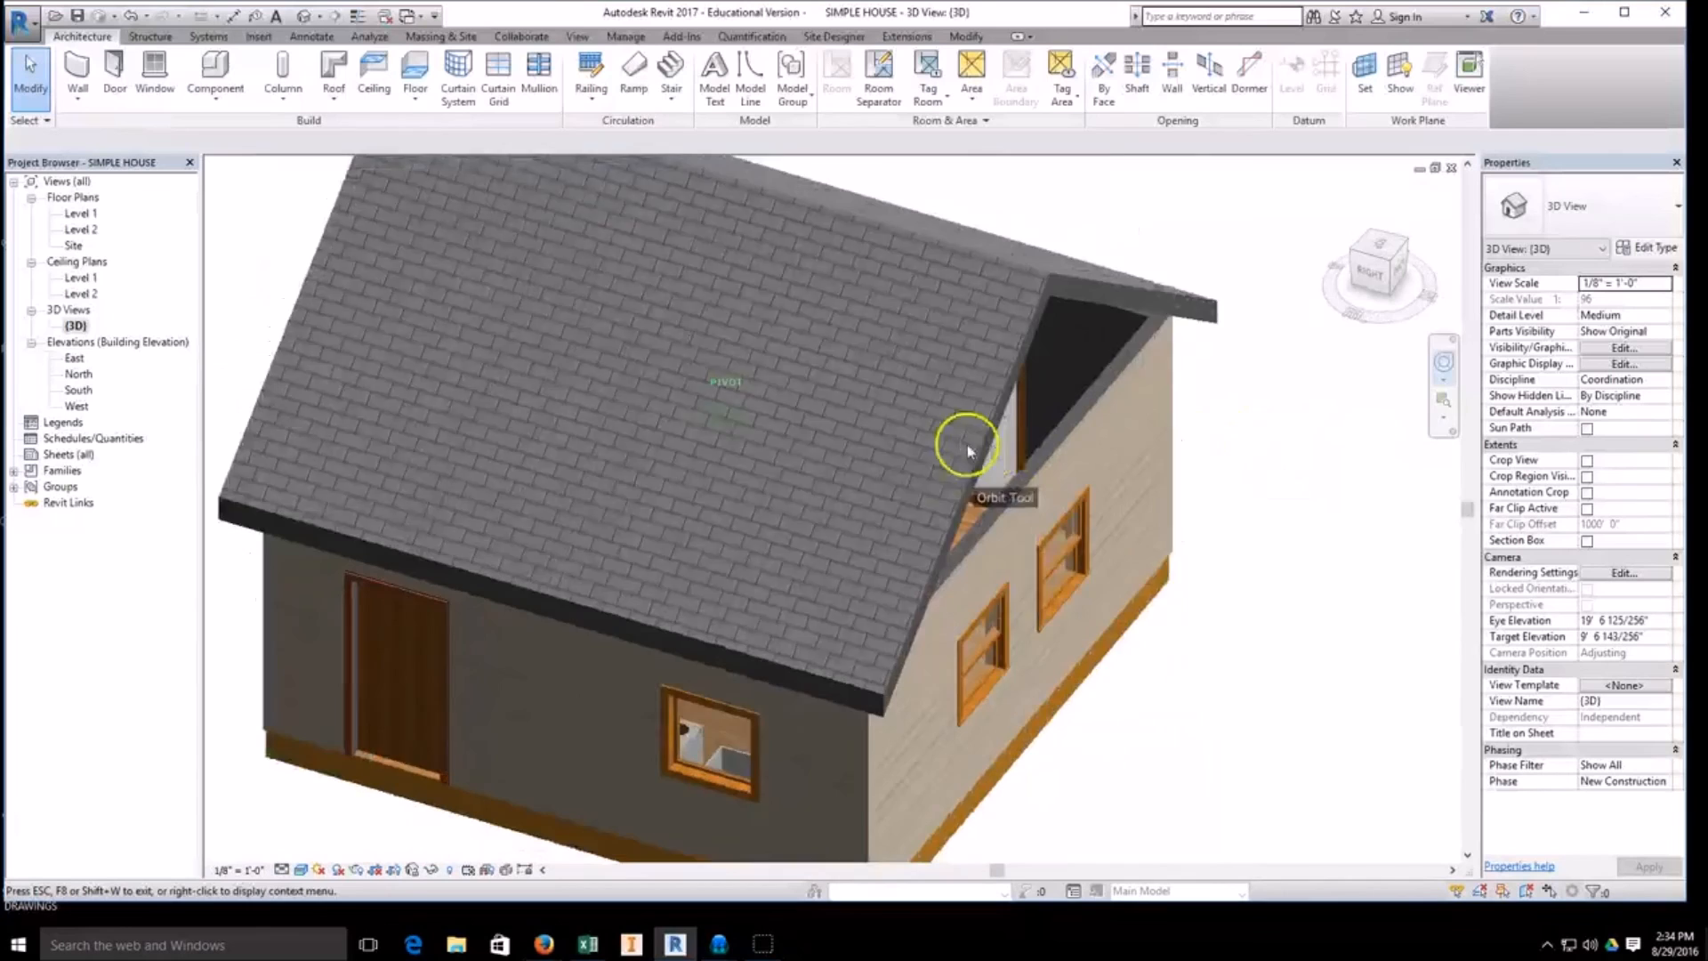
# Step: Attach the right gable wall's top to the roof, closing both gables
pyautogui.click(1382, 508)
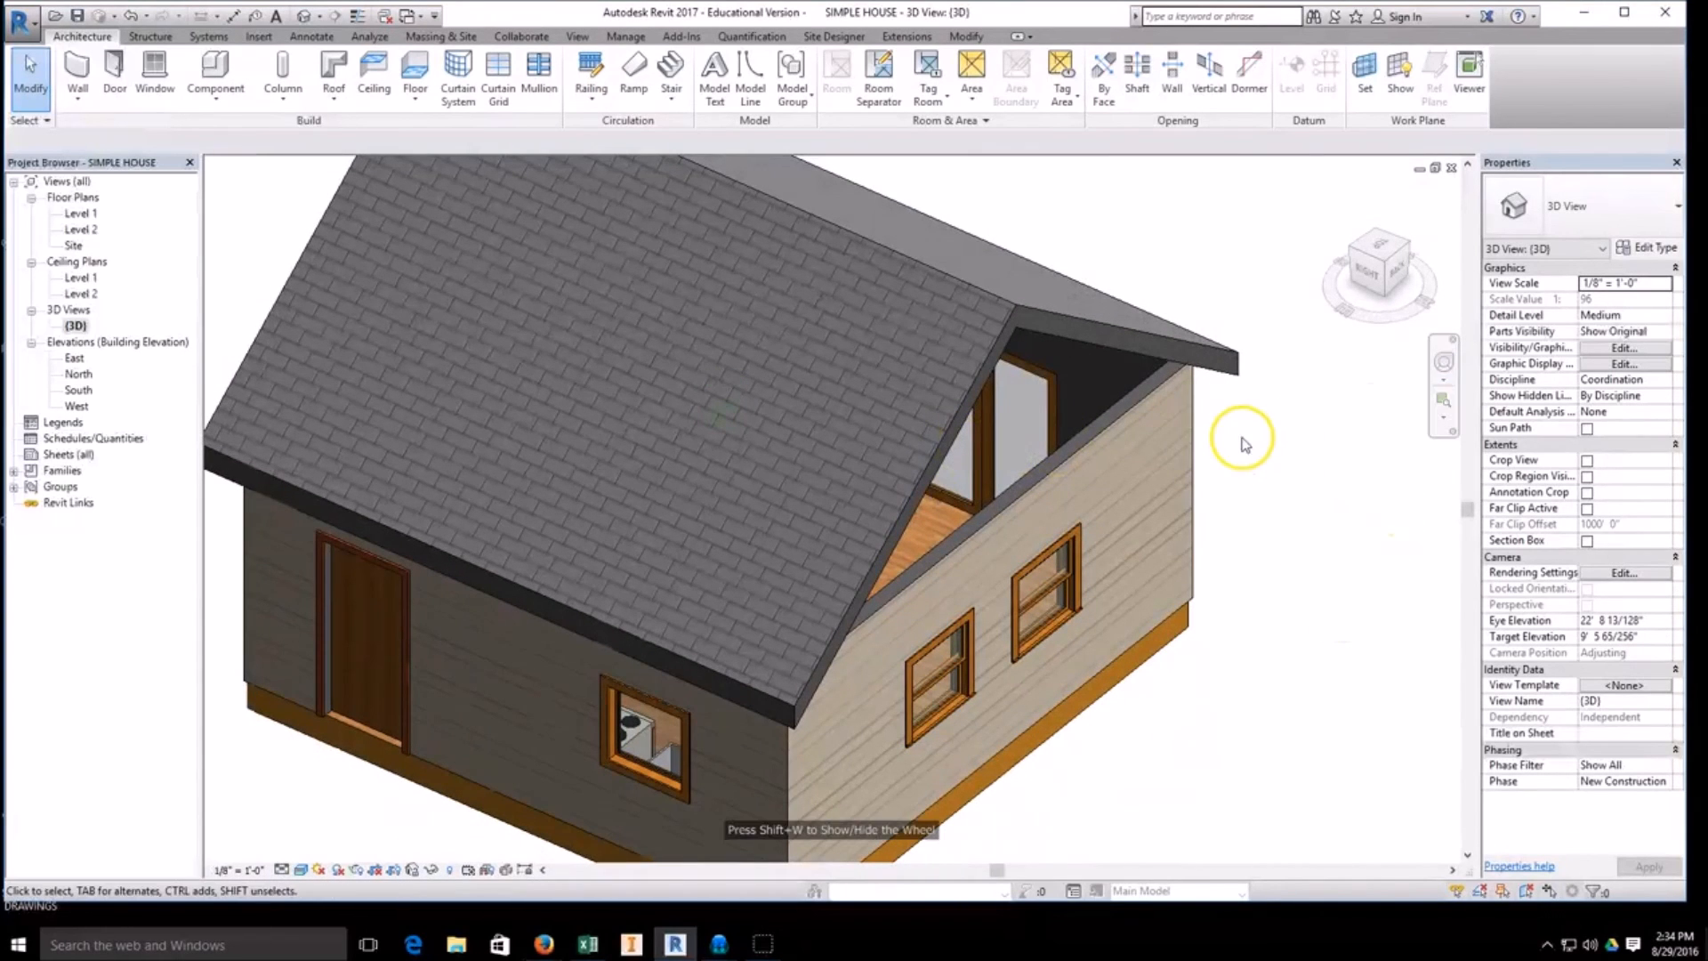
pyautogui.click(1100, 427)
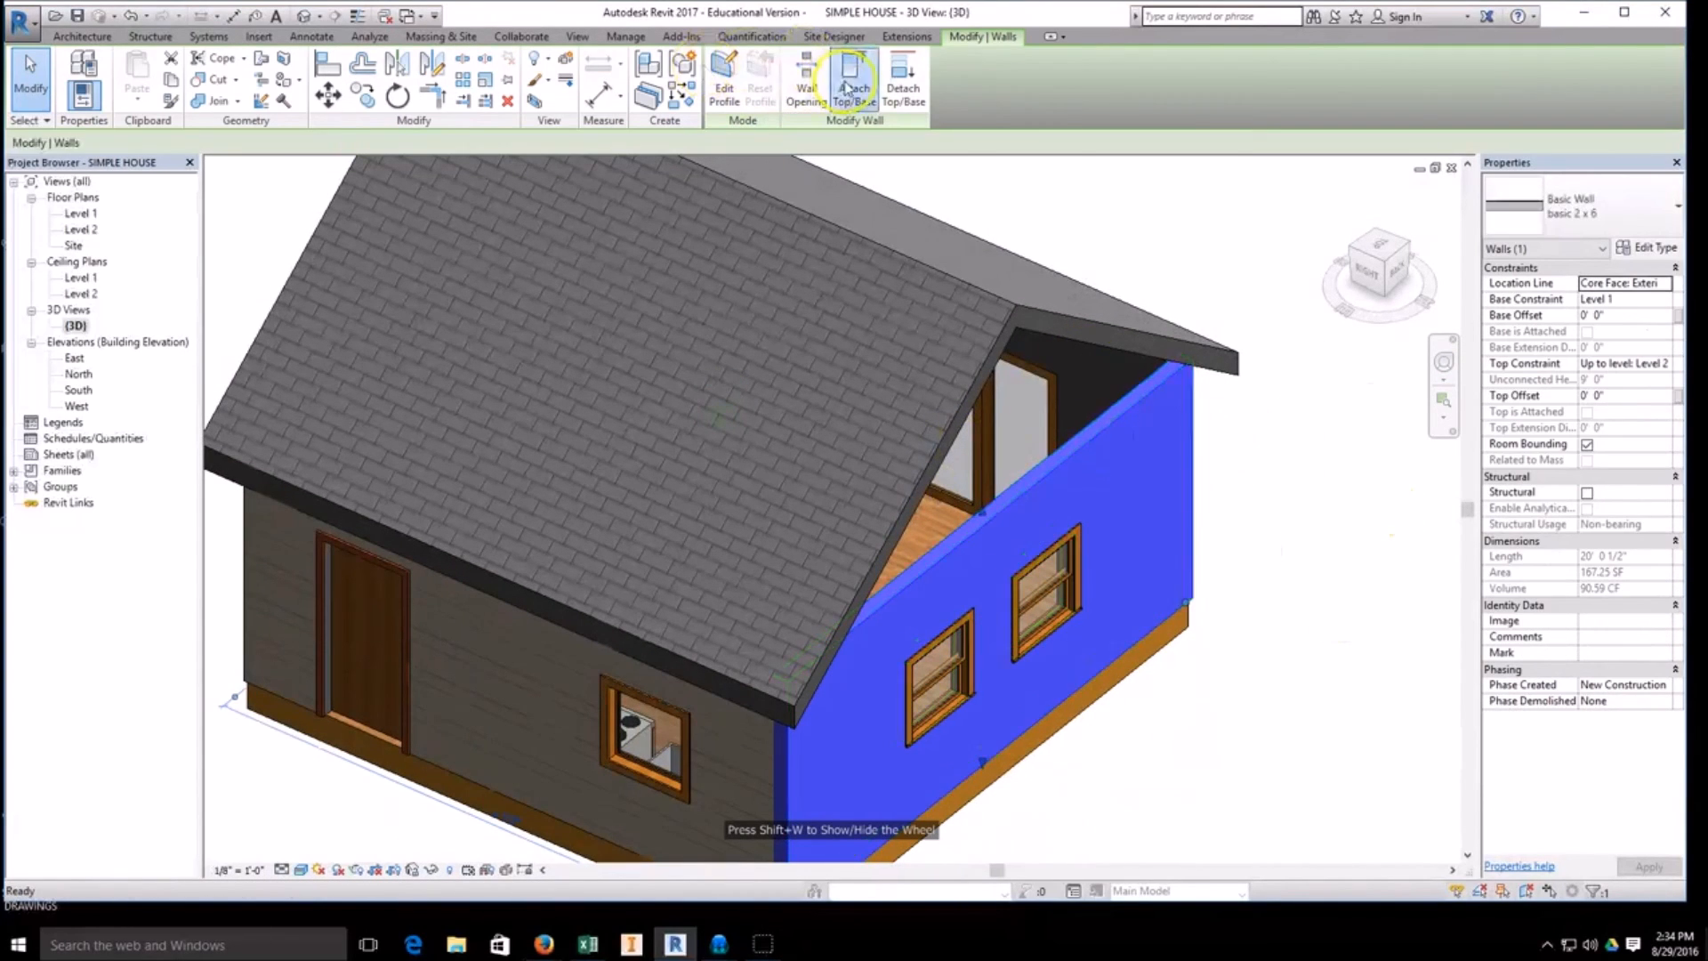
pyautogui.press('Escape')
pyautogui.scroll(-2, 1234, 435)
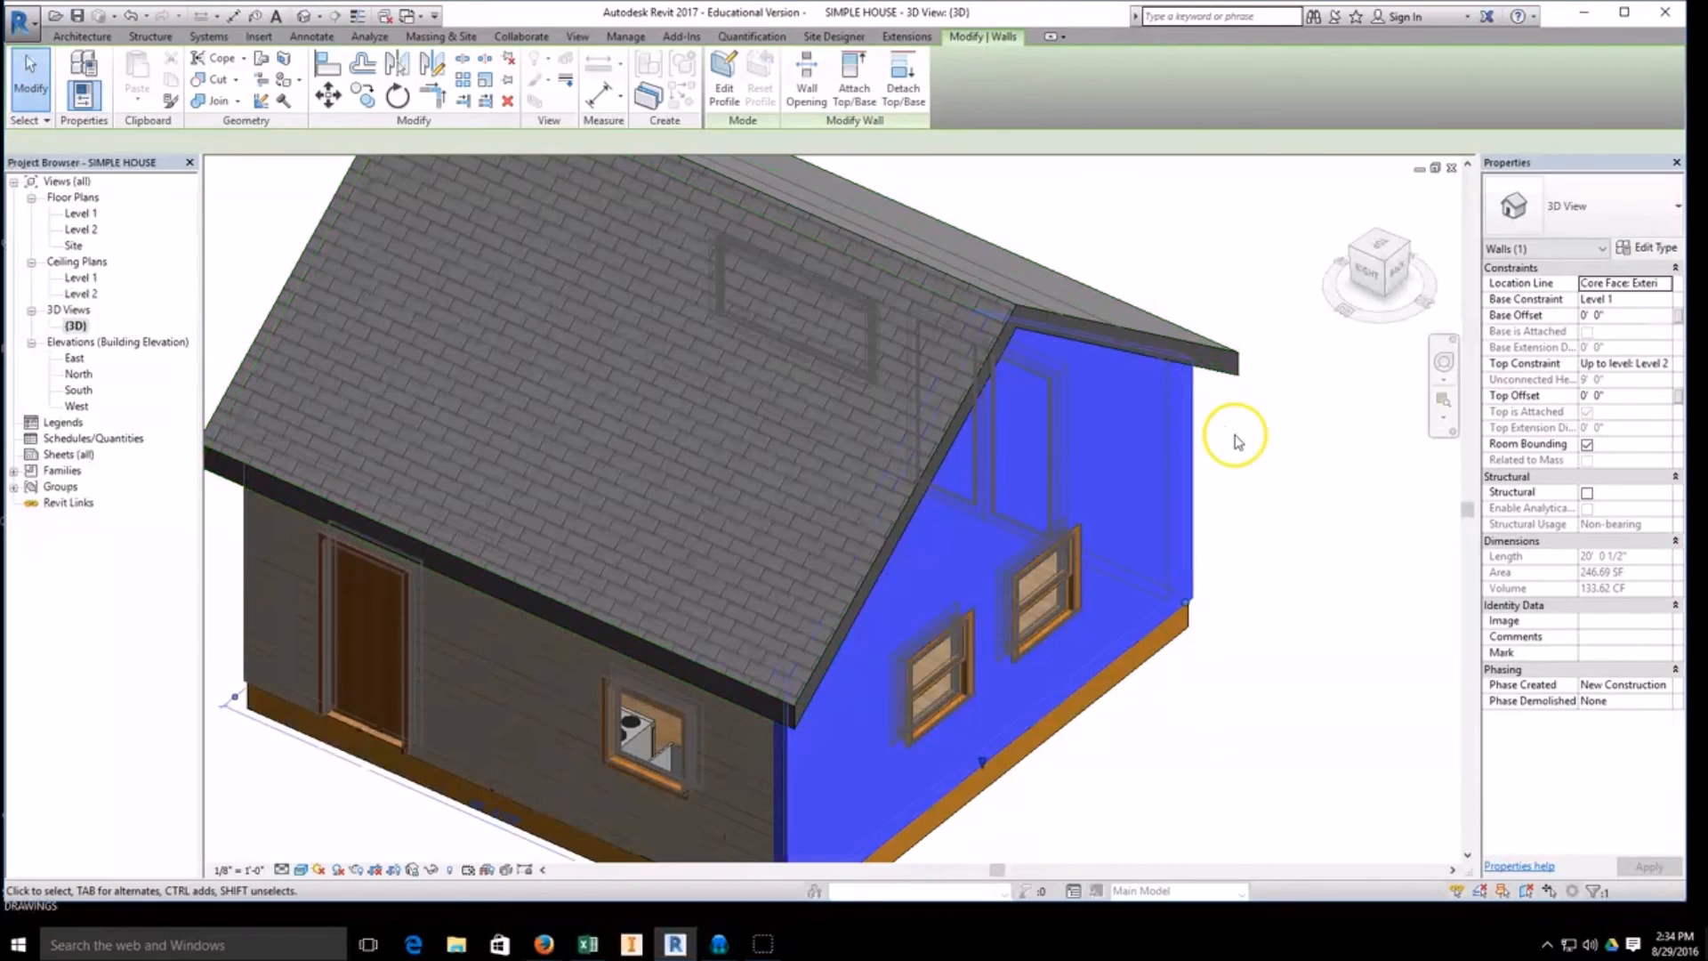
pyautogui.click(1315, 453)
pyautogui.moveTo(1274, 594); pyautogui.dragTo(1148, 567, button='middle')
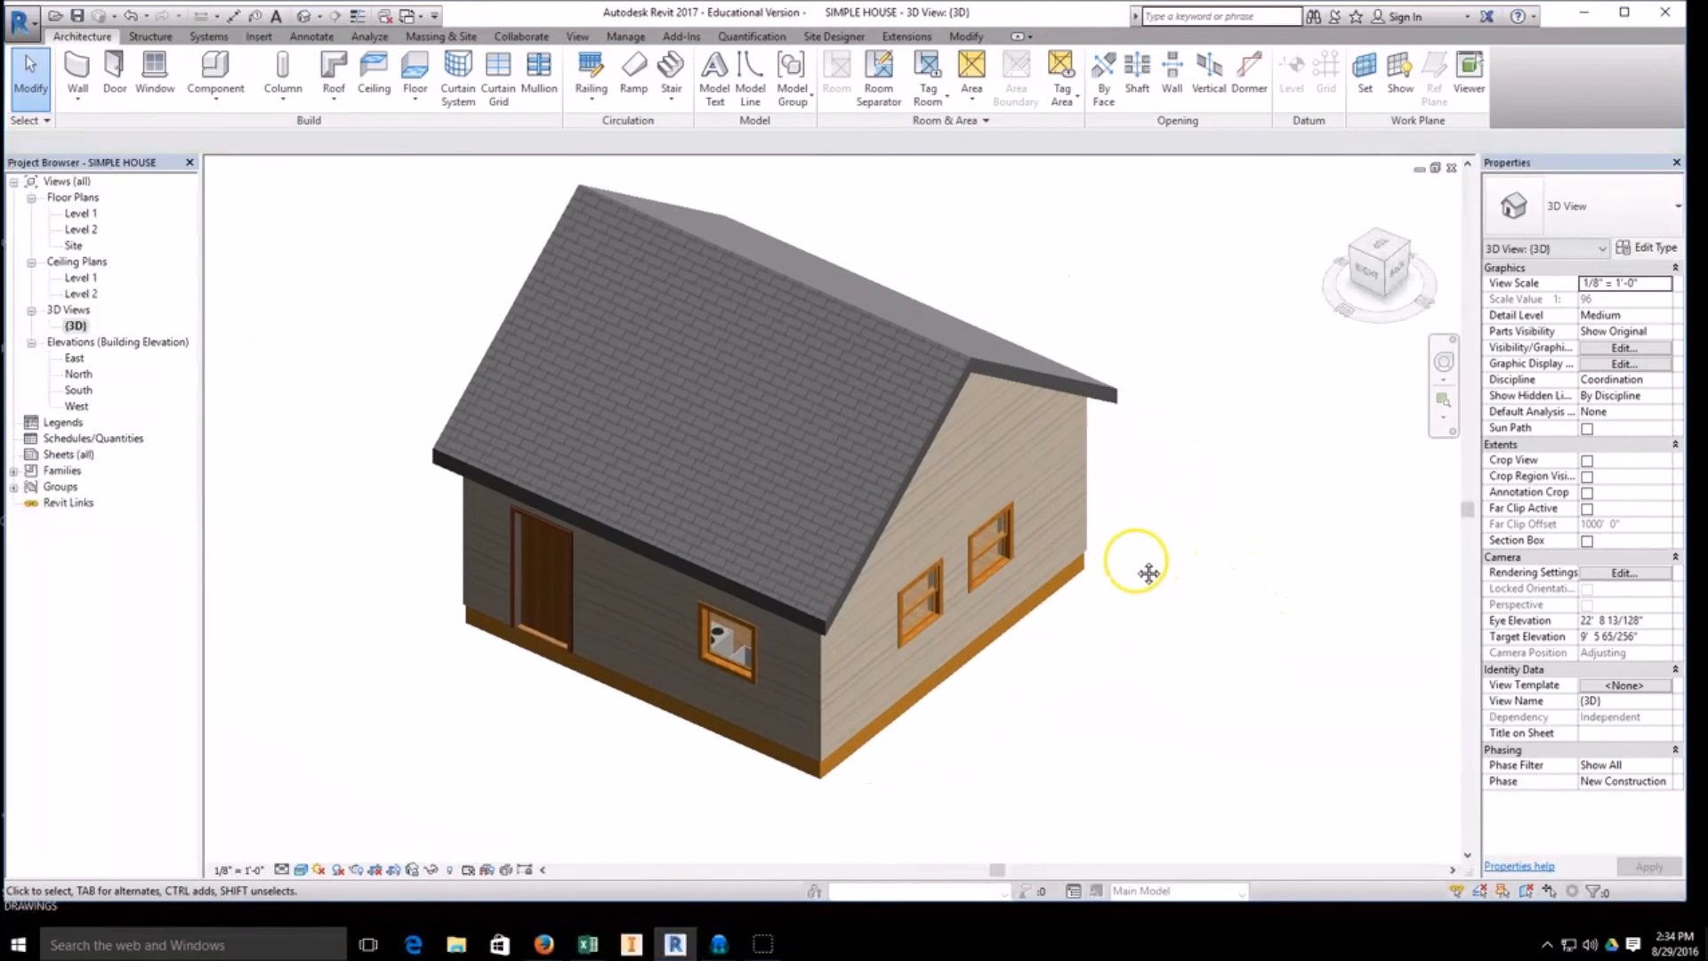